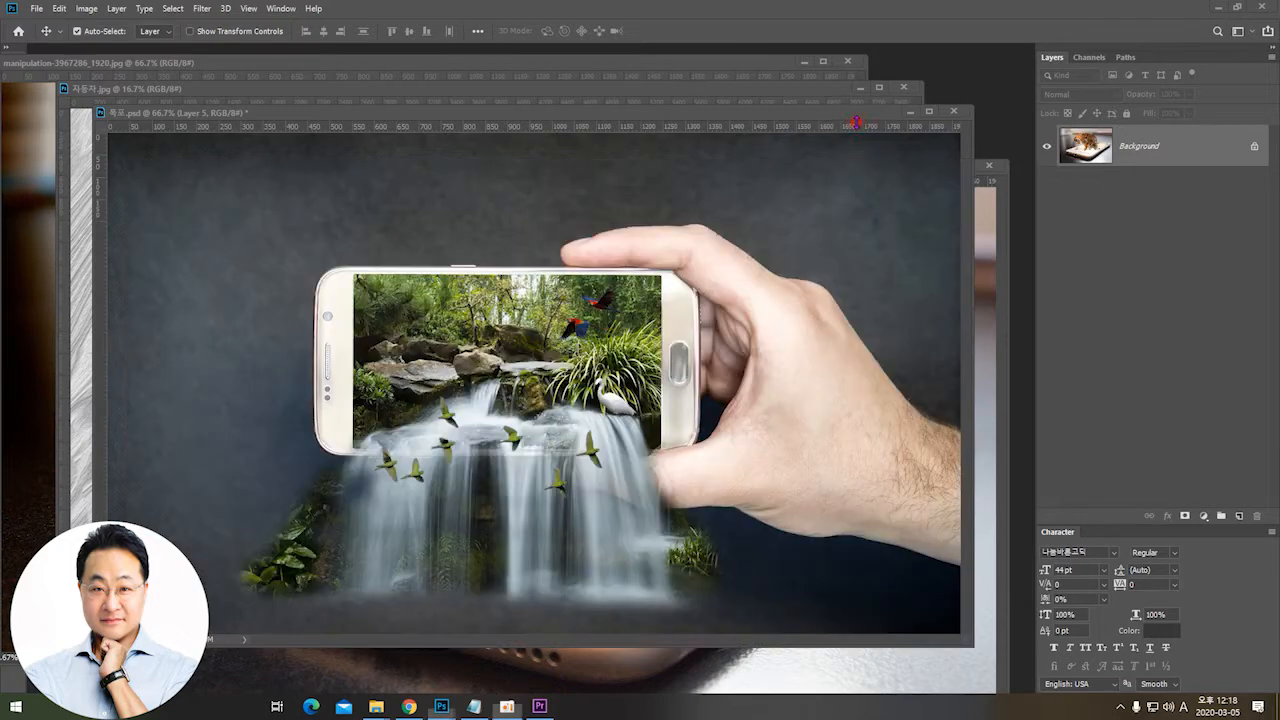
# Step: Review the finished composite examples: the waterfall phone in 폭포.psd, the red car in 자동차.jpg and the dancer in manipulation-3967286_1920.jpg
pyautogui.click(856, 120)
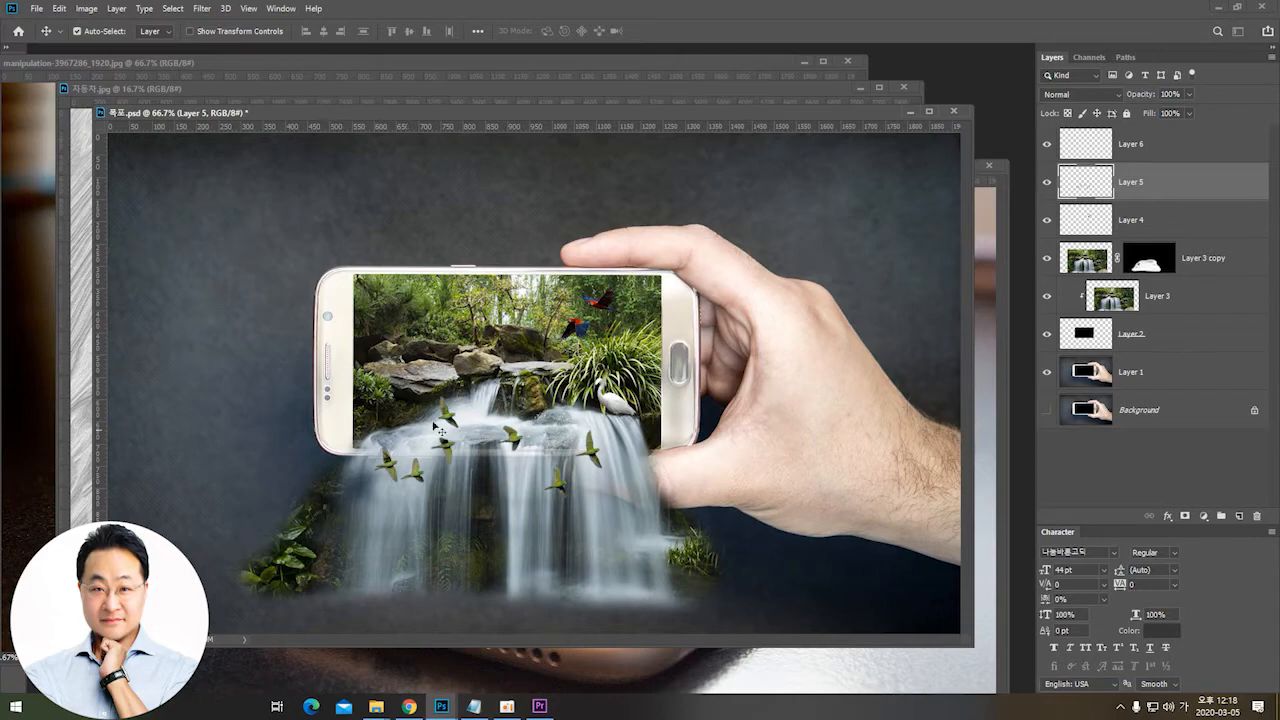
pyautogui.click(829, 92)
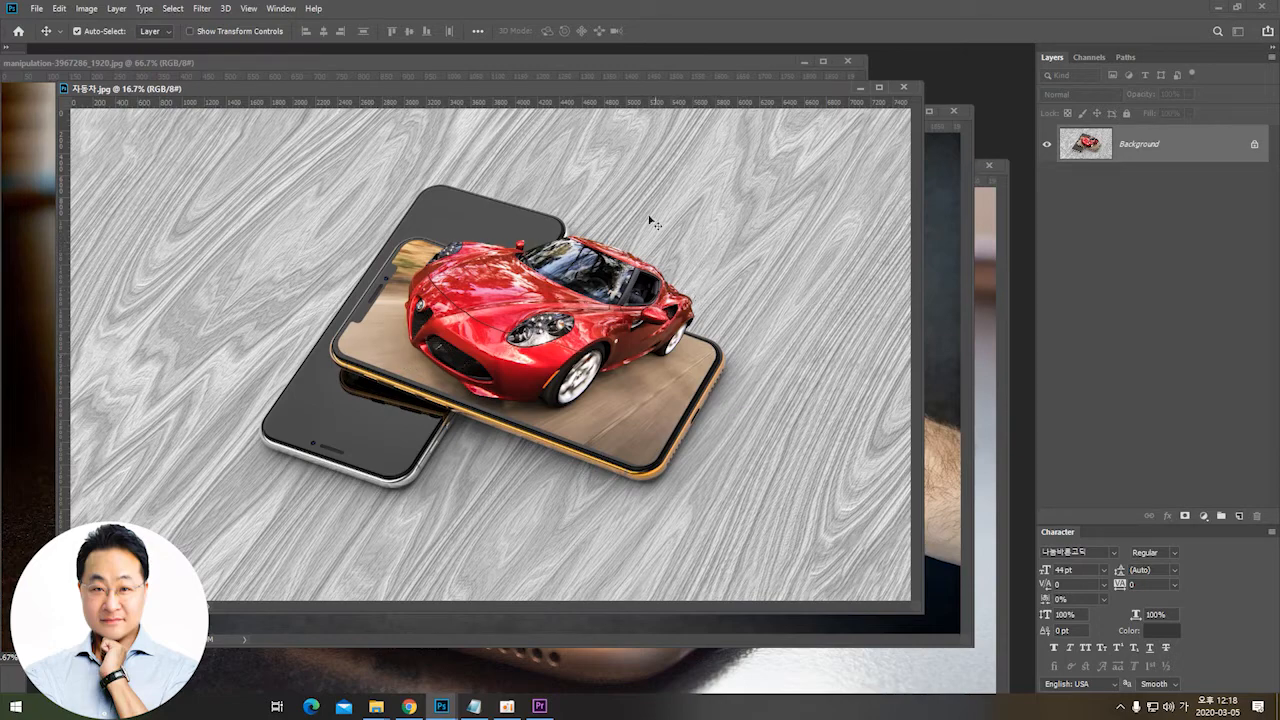
pyautogui.click(508, 64)
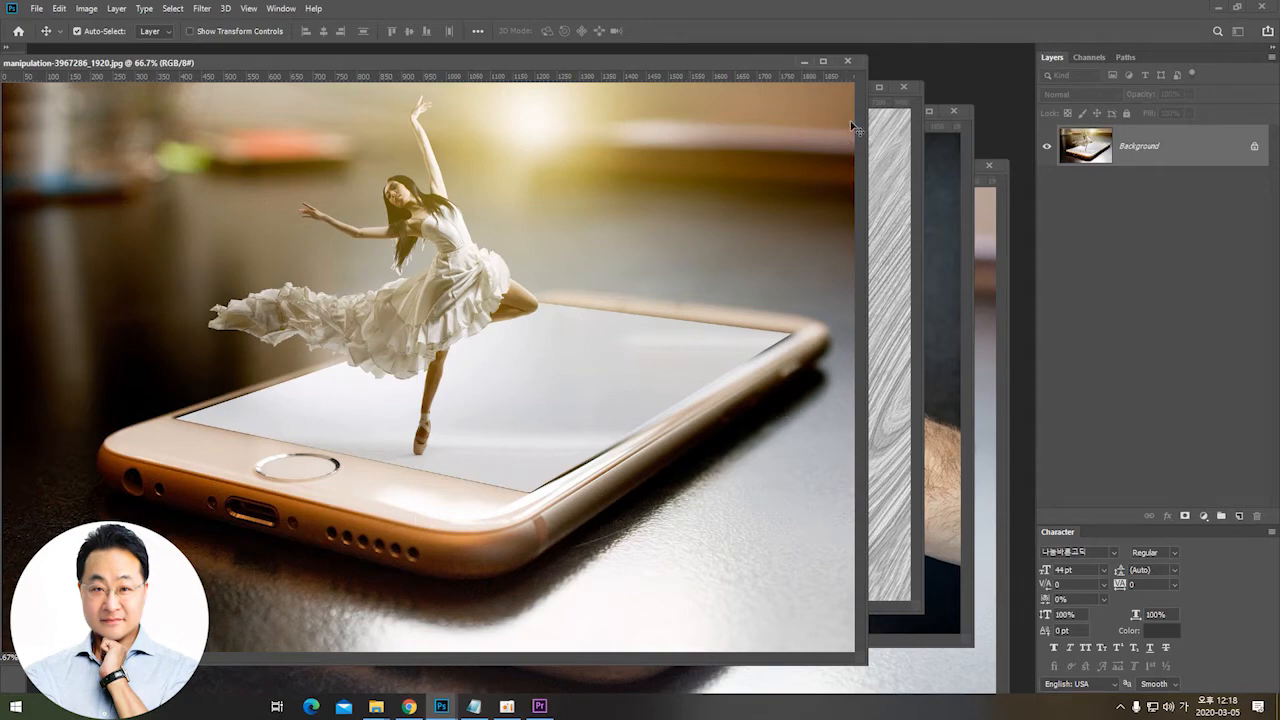
# Step: Close all open example documents, discarding the changes to 폭포.psd
pyautogui.click(847, 61)
pyautogui.click(903, 87)
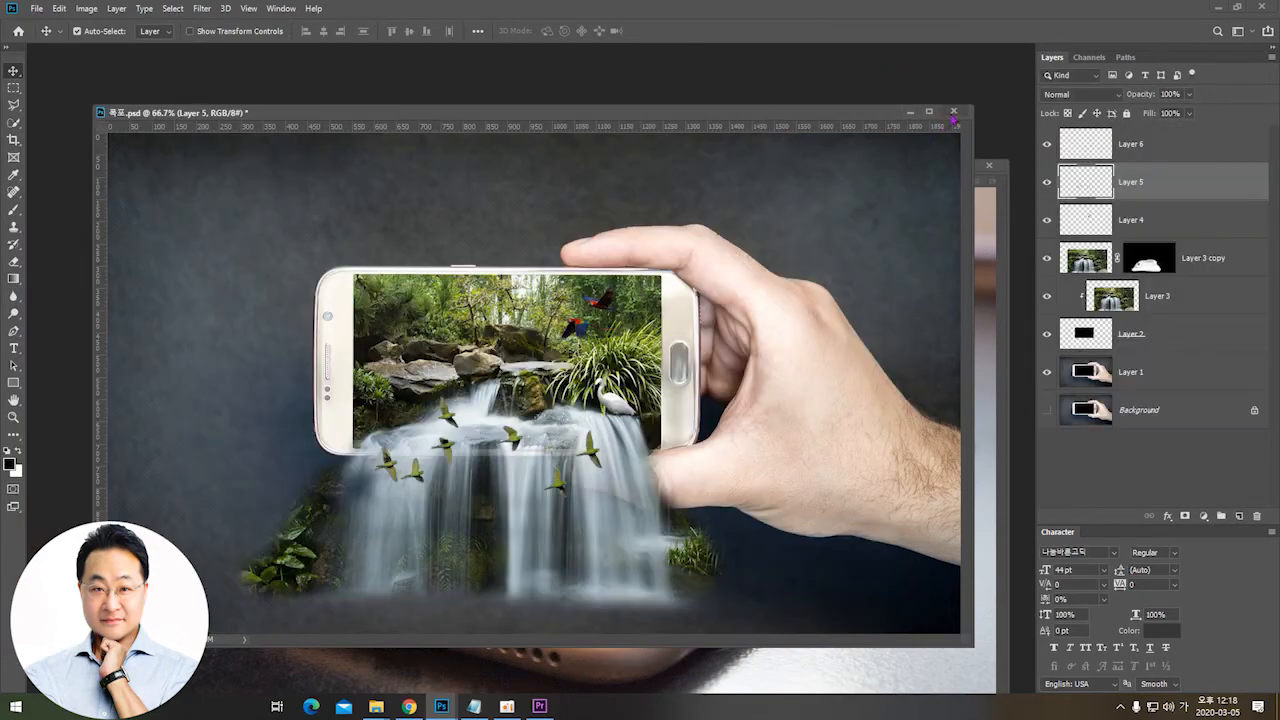
pyautogui.click(953, 112)
pyautogui.click(634, 263)
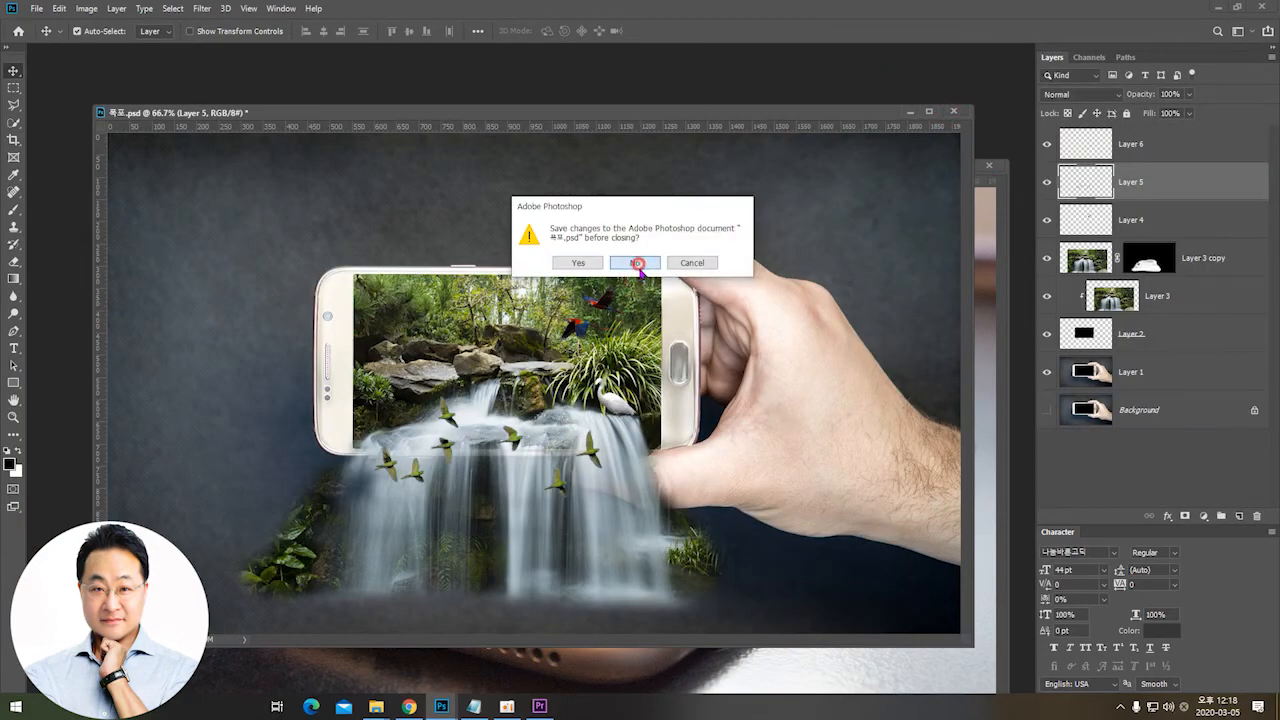
pyautogui.click(990, 168)
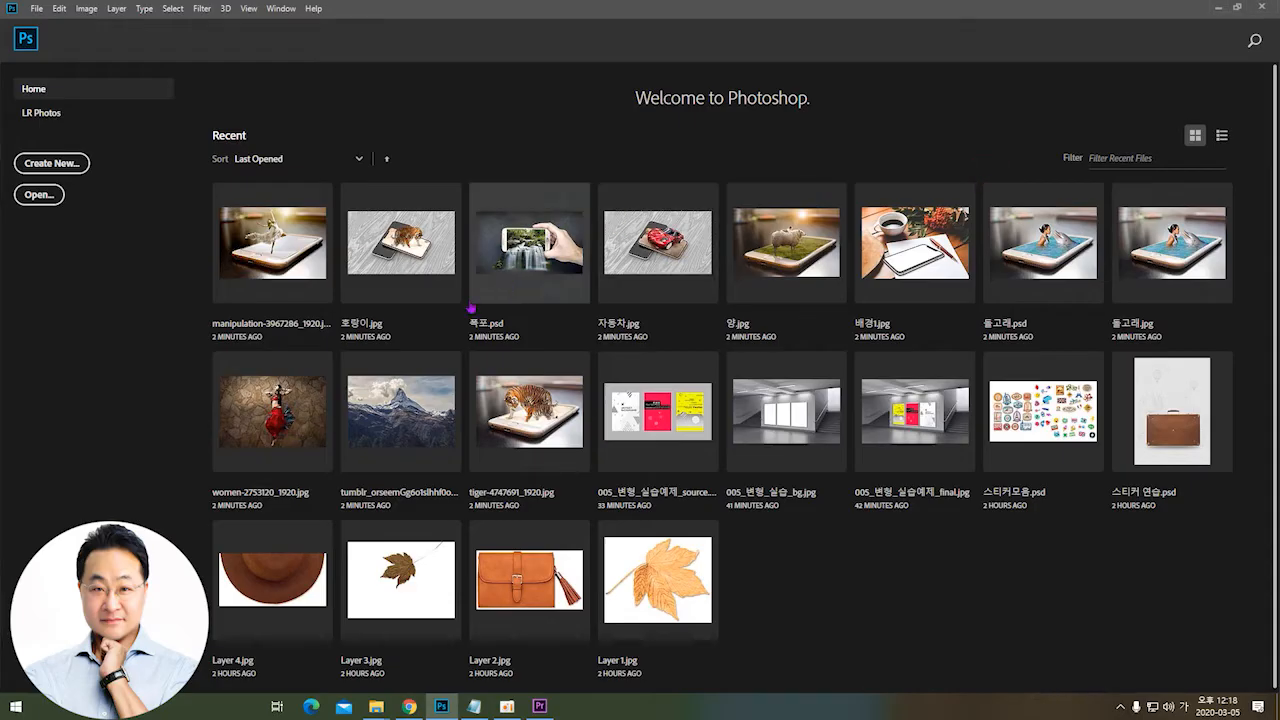
# Step: Open ballet-2124651_1920.jpg from the 수업자료 > 3일차 > 3D folder on drive D and enlarge its document window
pyautogui.click(32, 194)
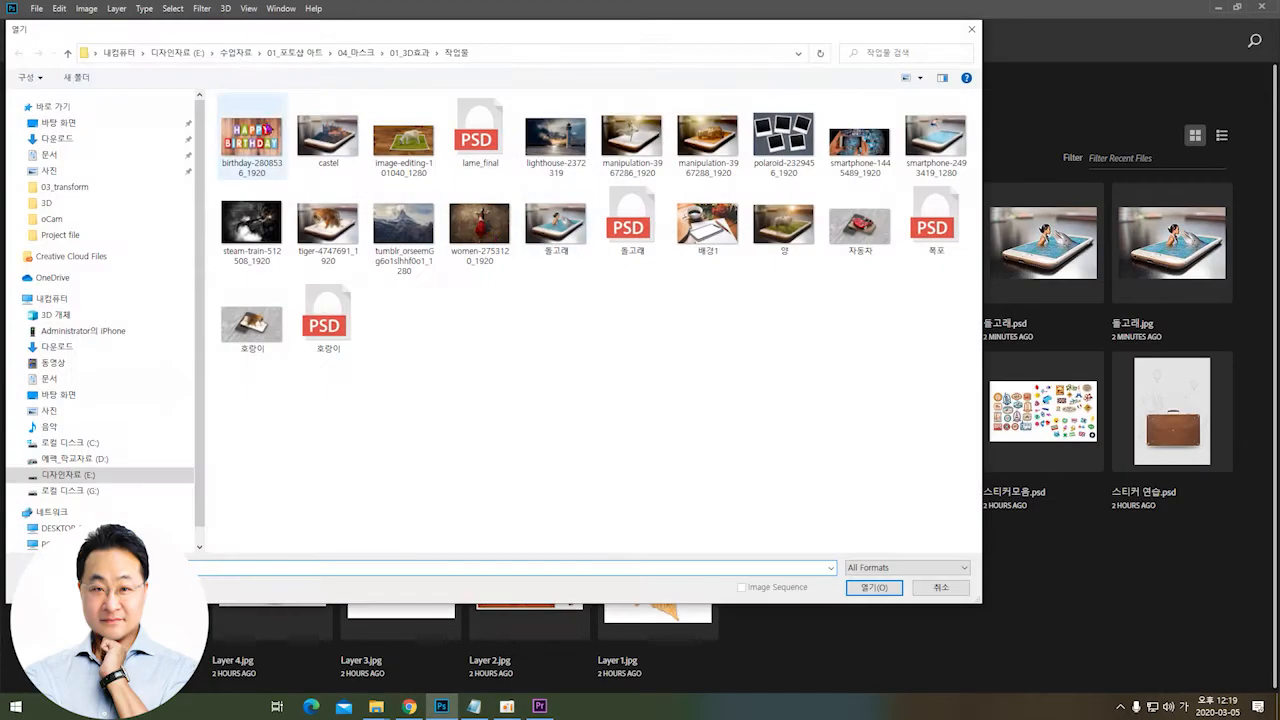
pyautogui.click(295, 55)
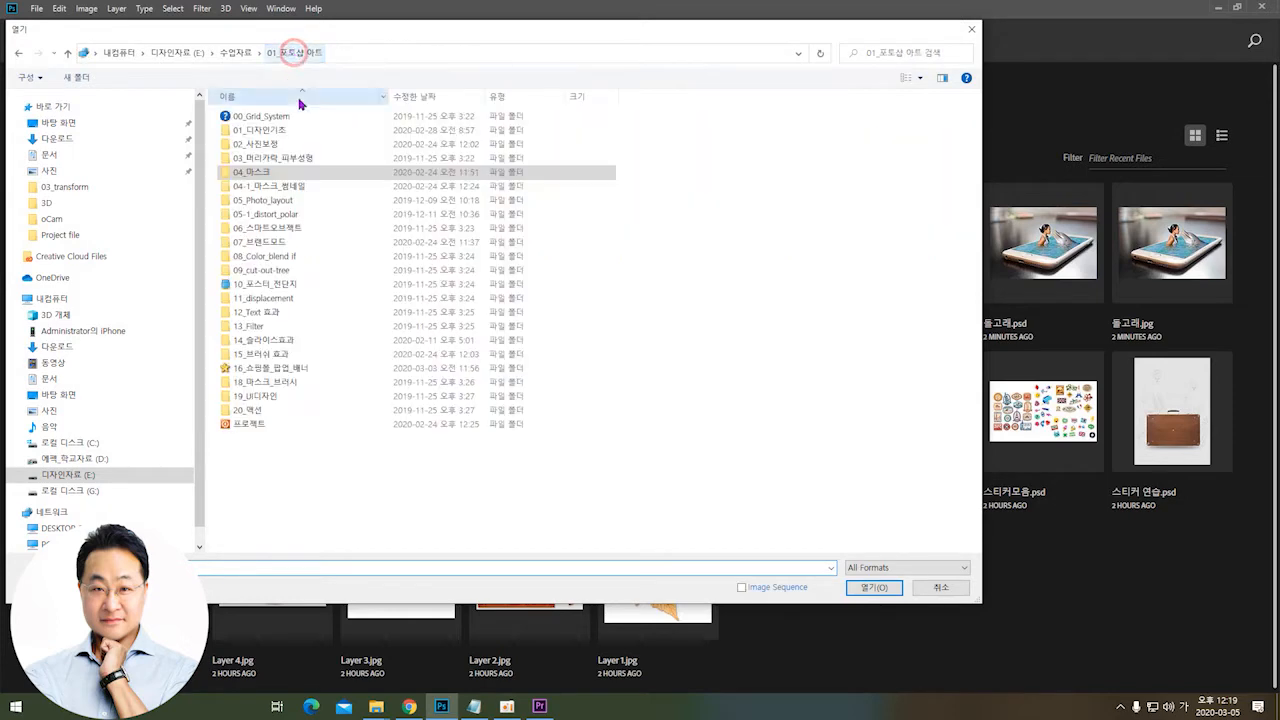
pyautogui.click(97, 460)
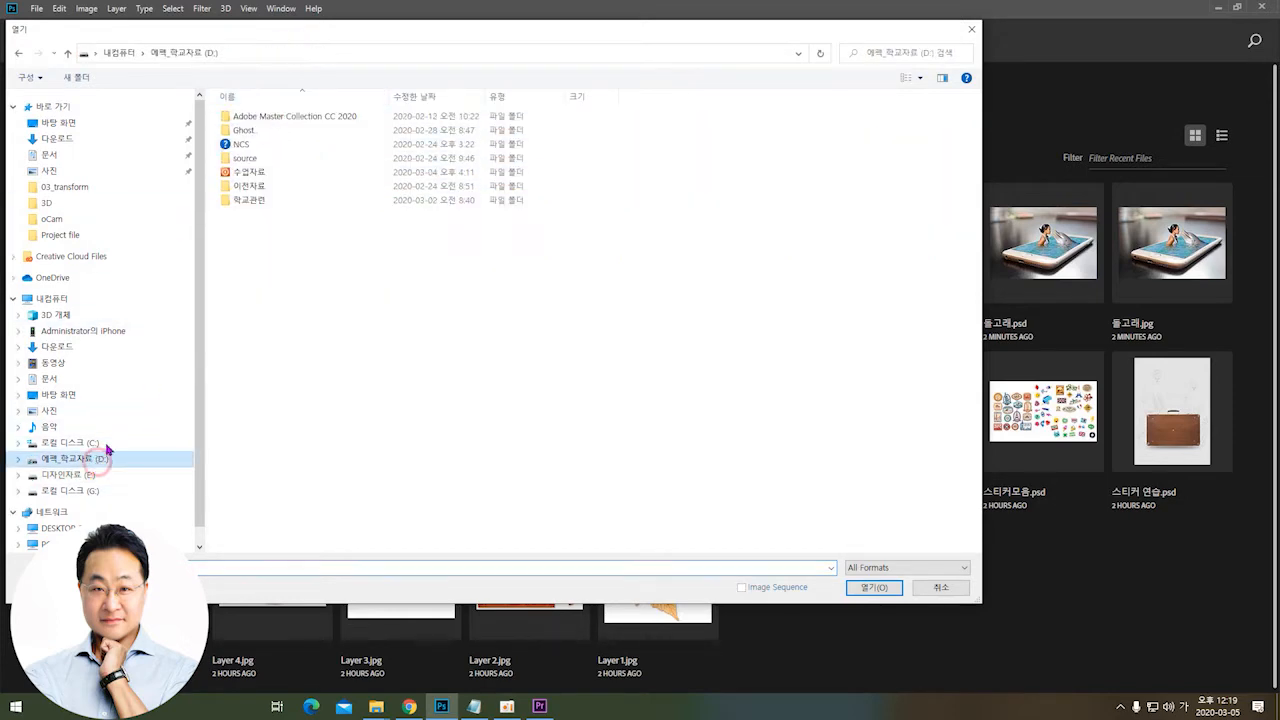
pyautogui.doubleClick(251, 172)
pyautogui.doubleClick(249, 160)
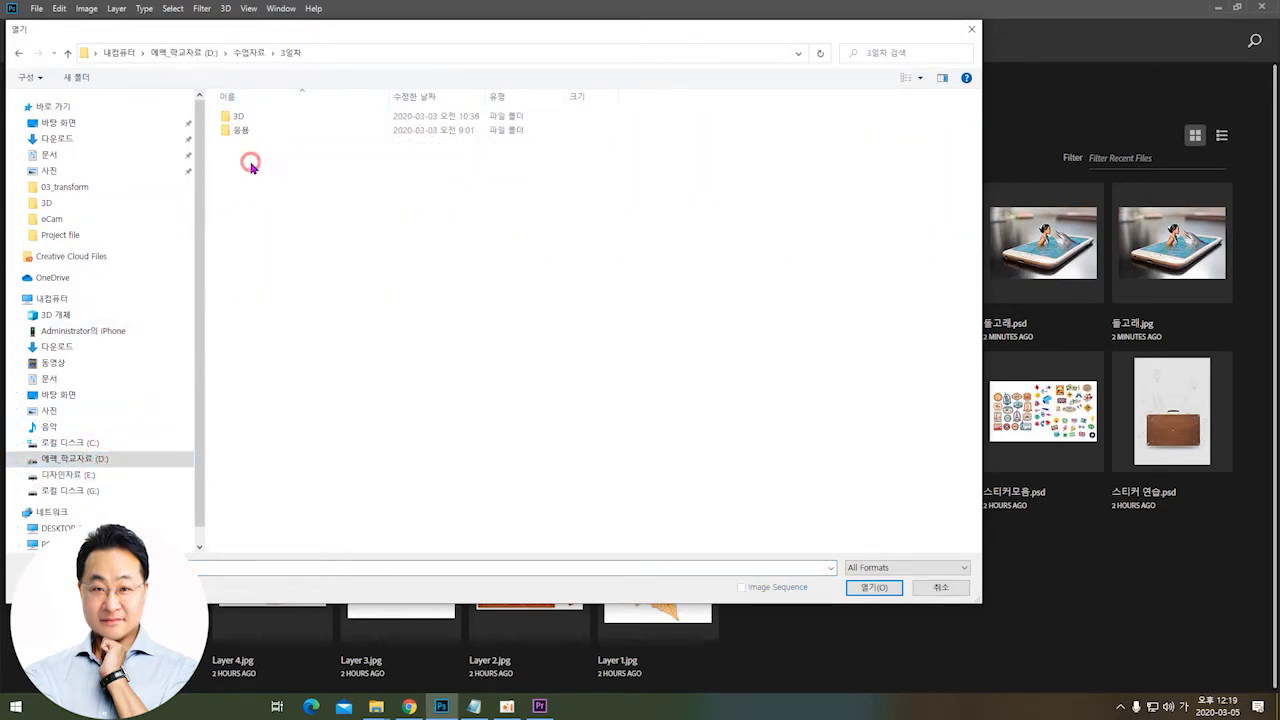
pyautogui.doubleClick(245, 116)
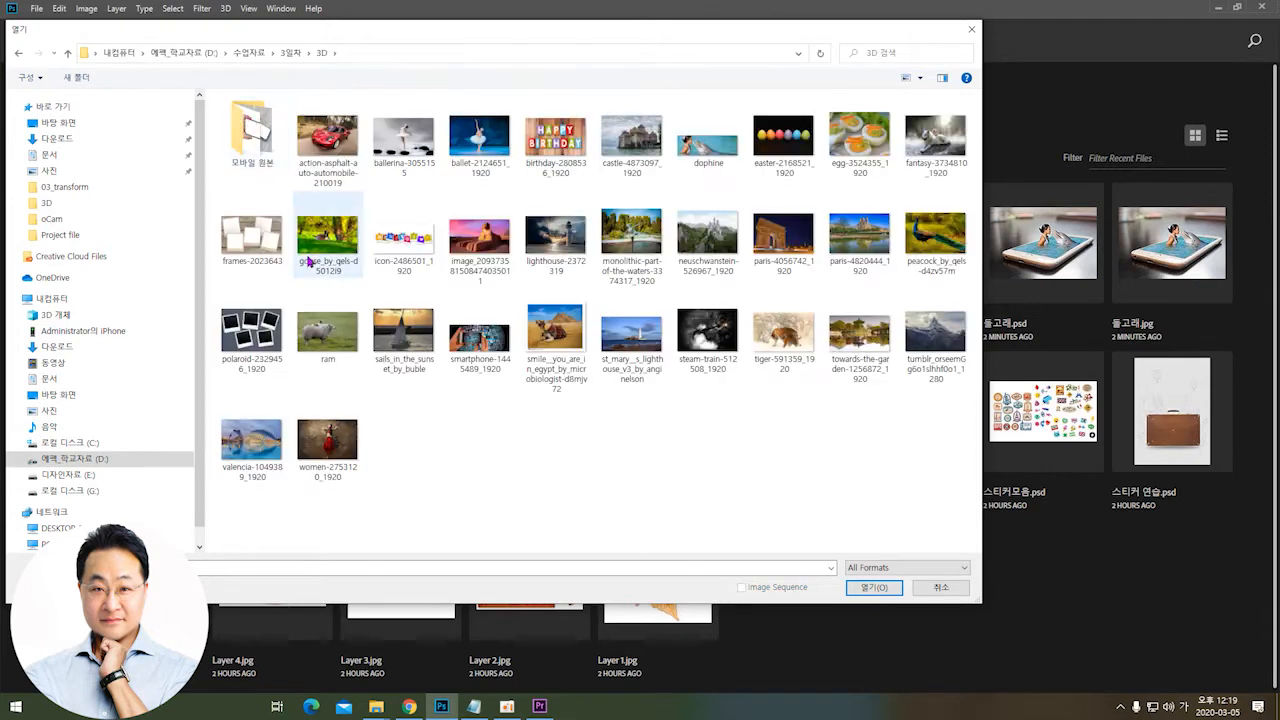
pyautogui.doubleClick(487, 150)
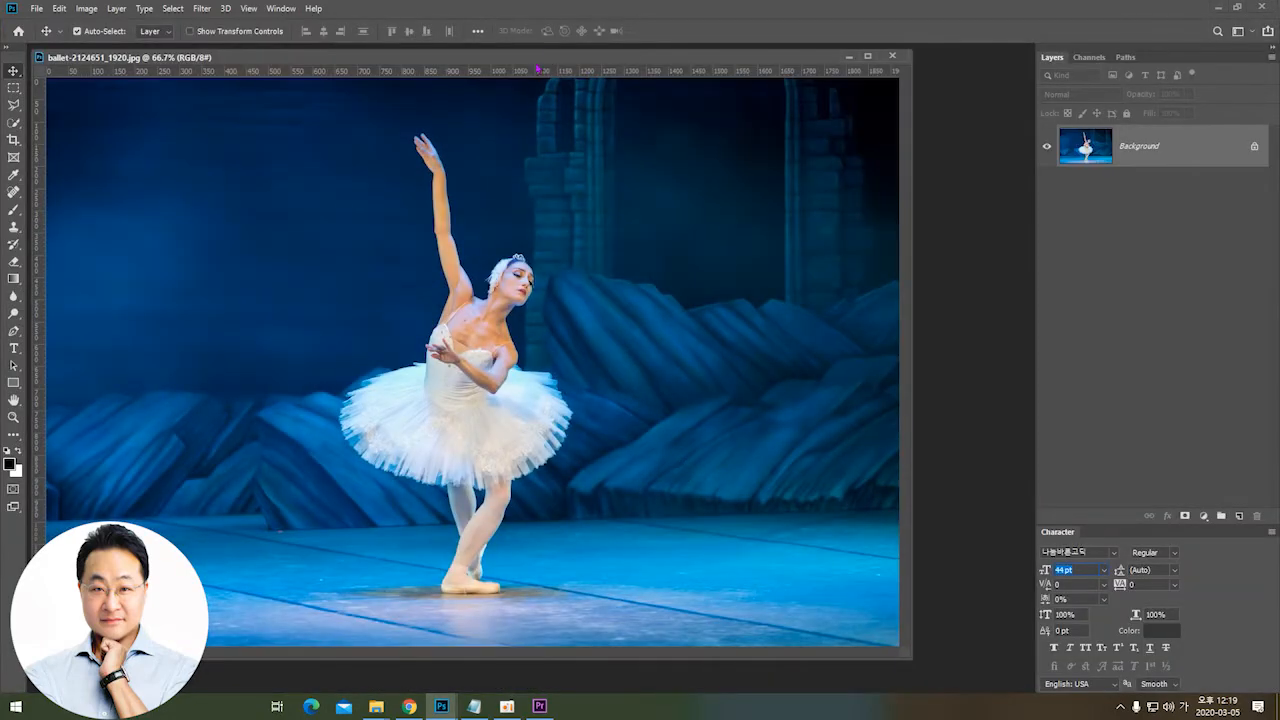
pyautogui.moveTo(547, 57); pyautogui.dragTo(592, 62)
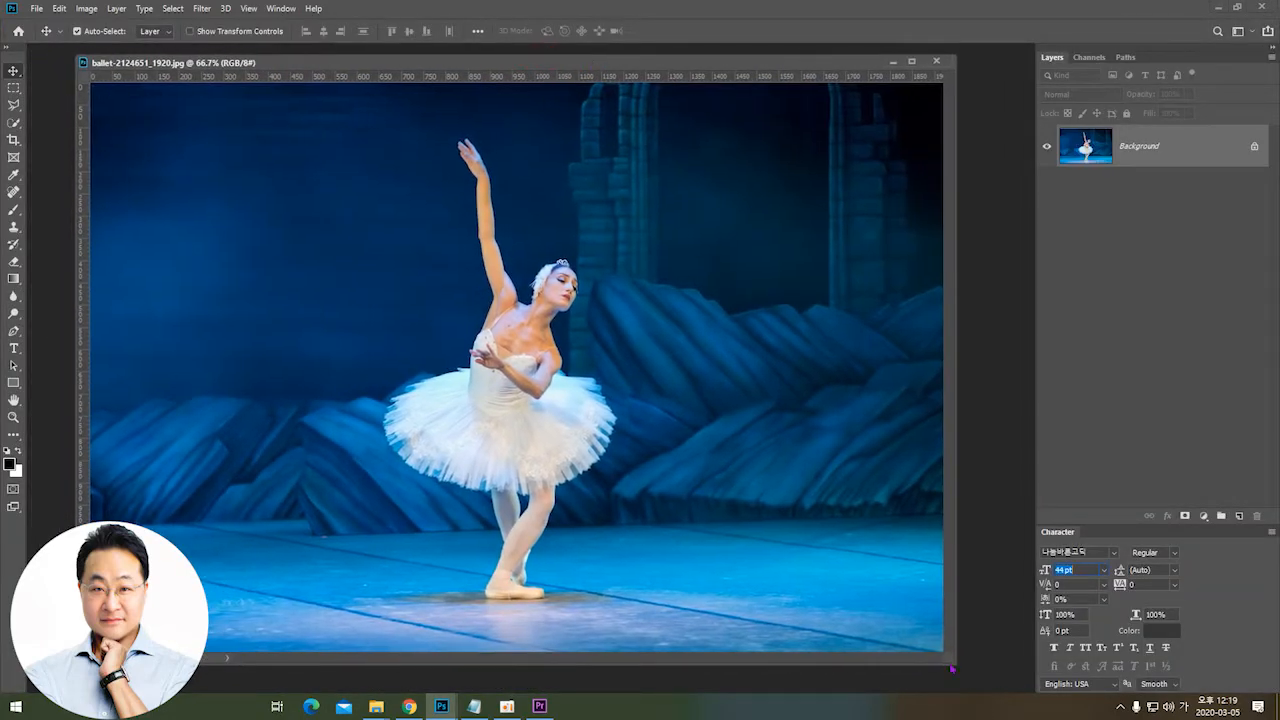
pyautogui.moveTo(950, 660); pyautogui.dragTo(990, 690)
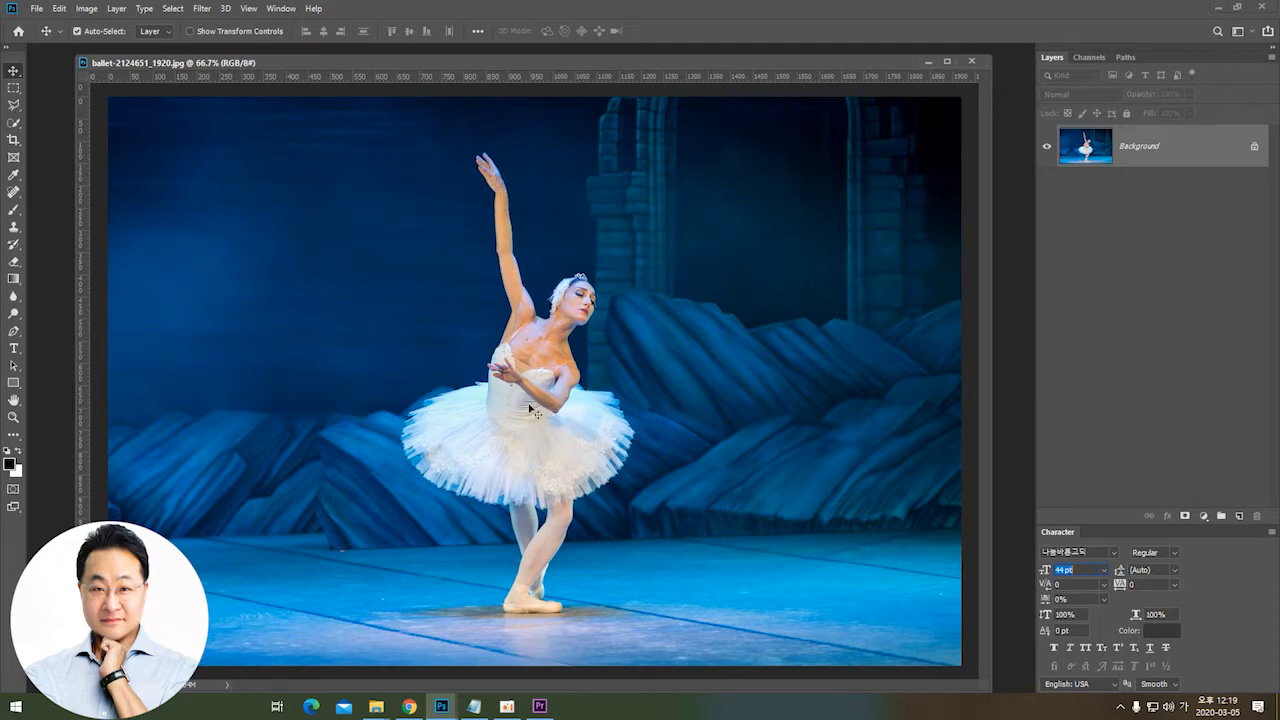
# Step: Look through the marquee and lasso tool variants, set the freehand Lasso as the lasso tool, and activate the Quick Selection tool
pyautogui.click(14, 90)
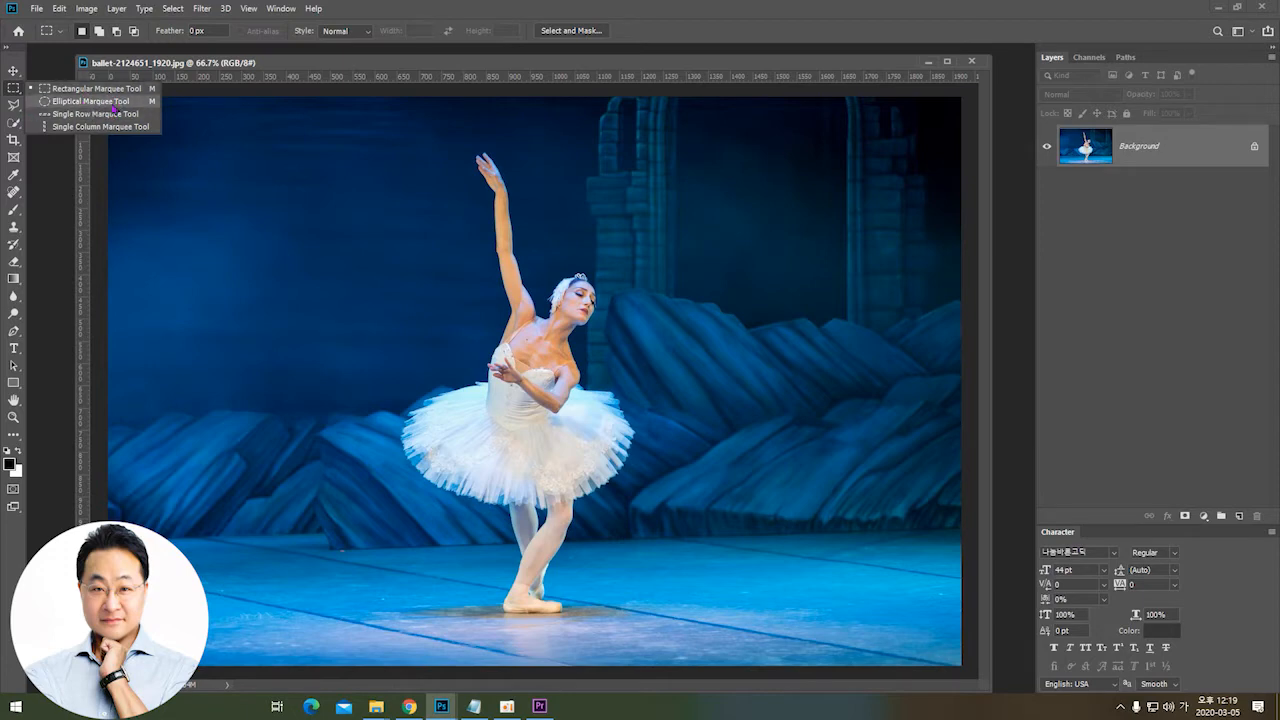
pyautogui.click(14, 108)
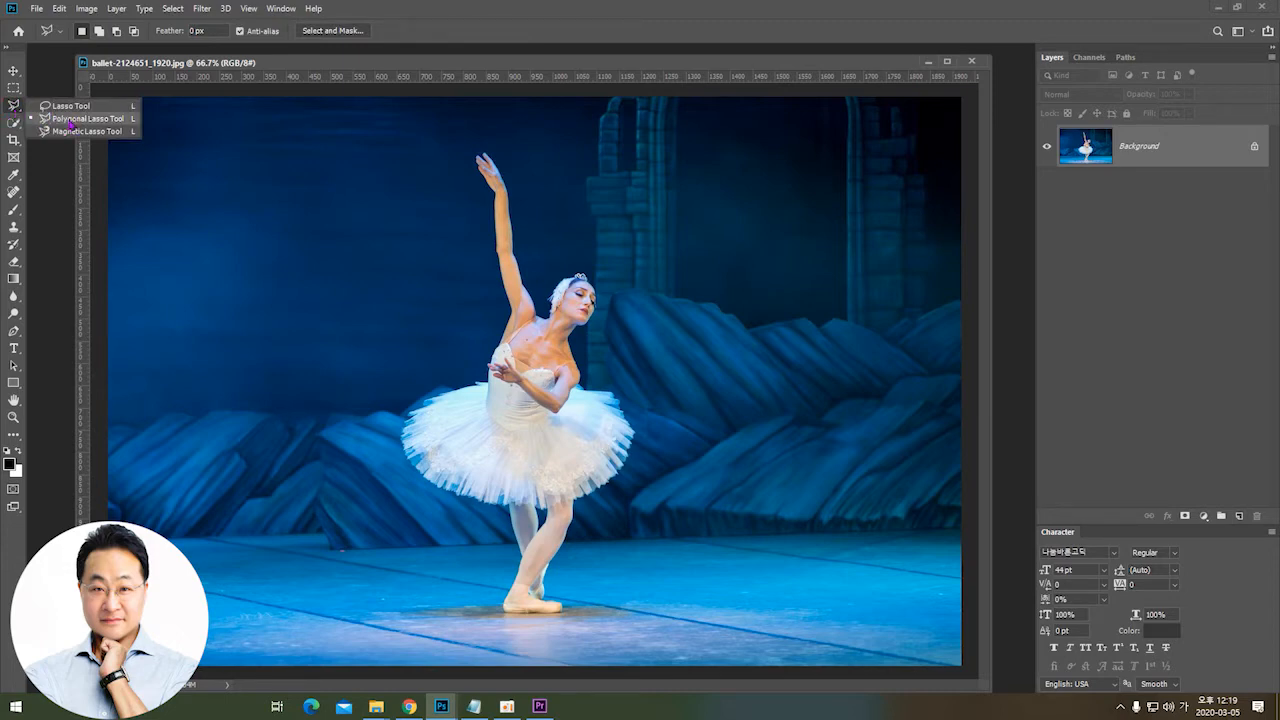
pyautogui.click(63, 107)
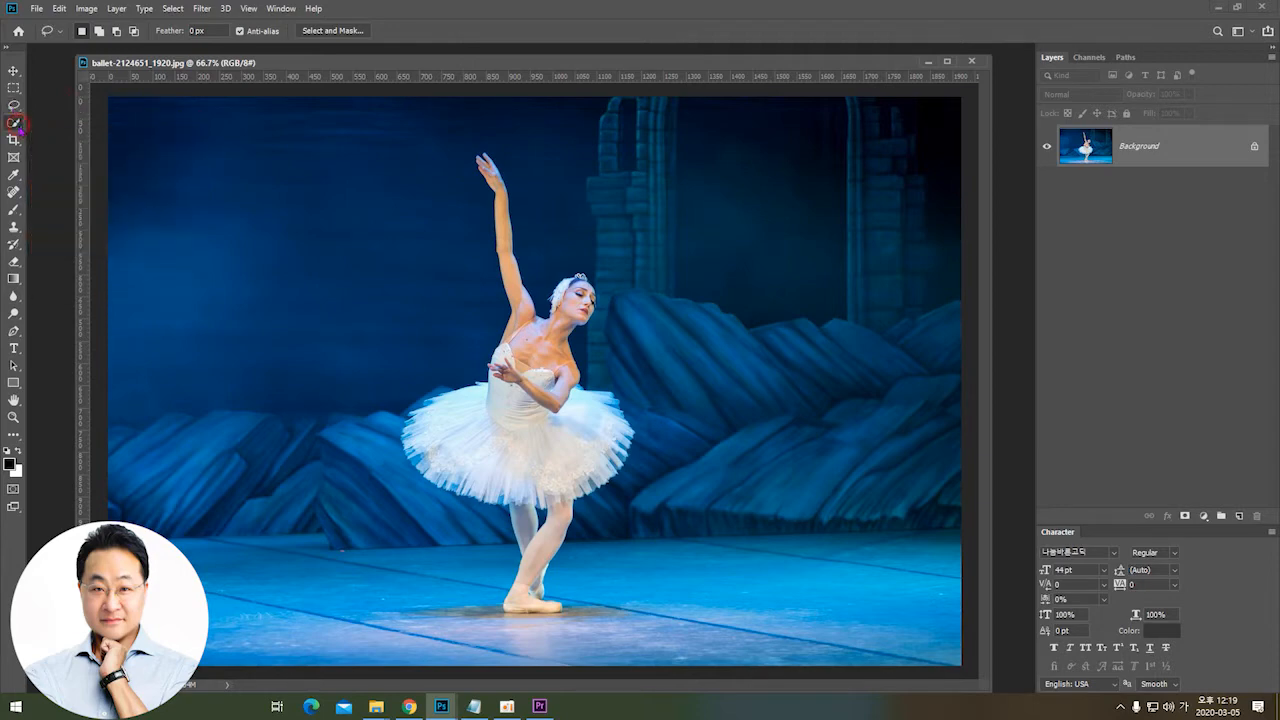
pyautogui.click(16, 124)
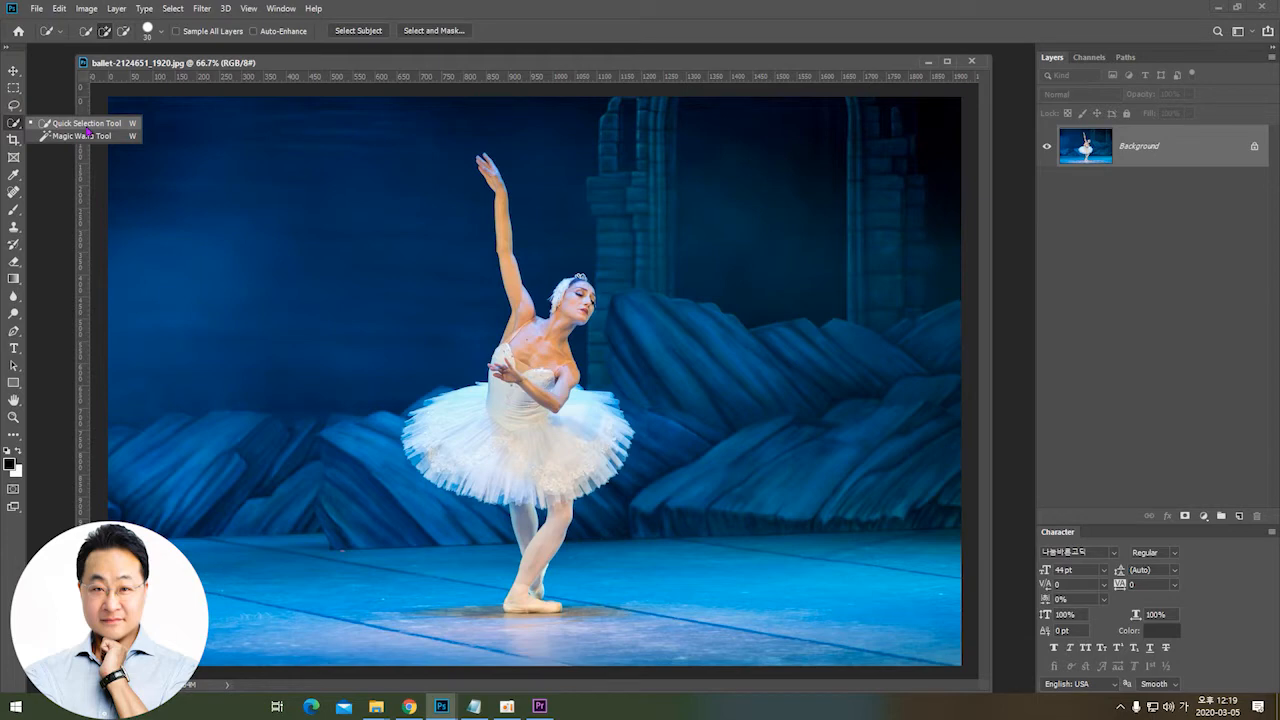
pyautogui.click(64, 124)
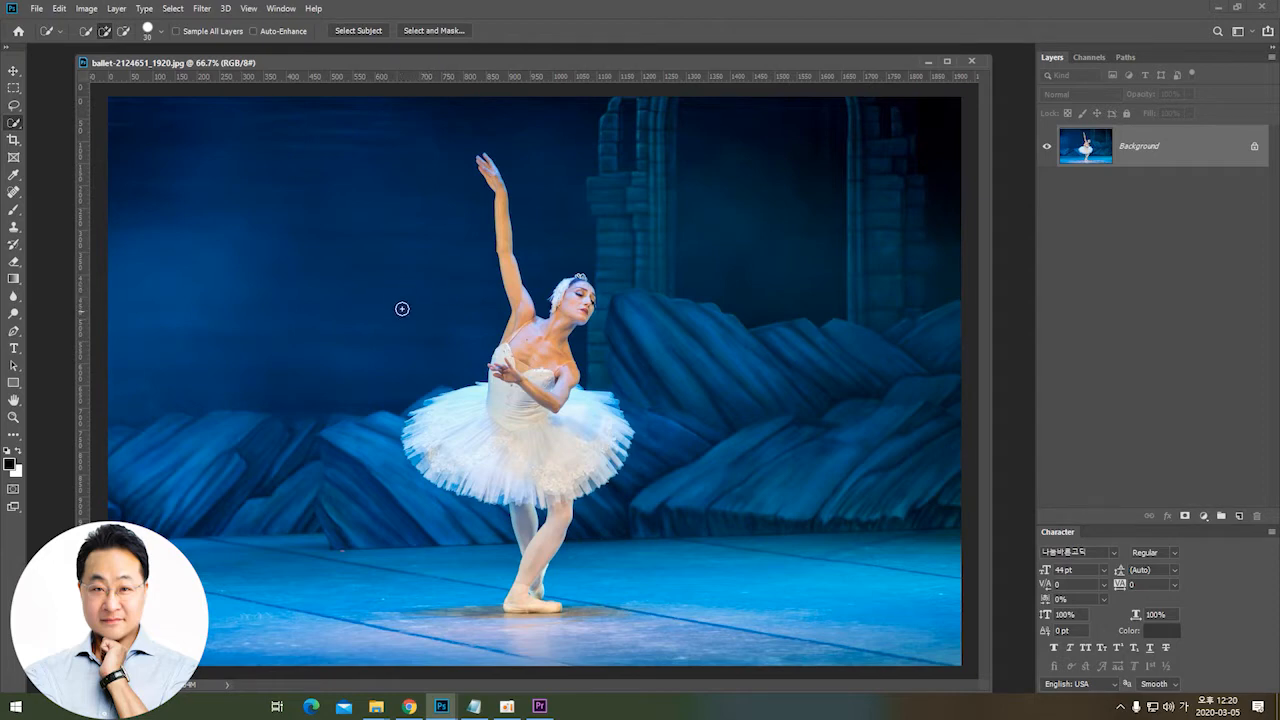
# Step: Try out larger and smaller Quick Selection brush sizes, ranging between about 70 and 300 px
pyautogui.press(']')
pyautogui.press(']')
pyautogui.press(']')
pyautogui.press(']')
pyautogui.press(']')
pyautogui.press(']')
pyautogui.press(']')
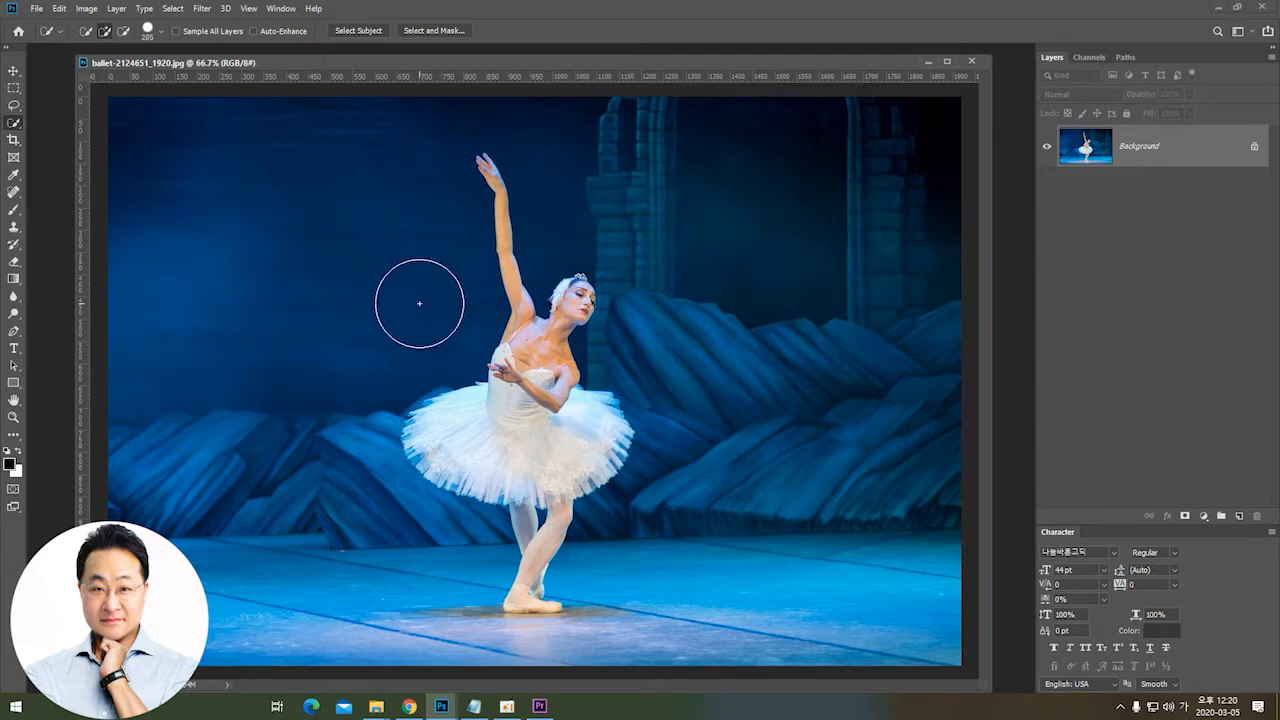
pyautogui.press('[')
pyautogui.press('[')
pyautogui.press('[')
pyautogui.press('[')
pyautogui.press('[')
pyautogui.press('[')
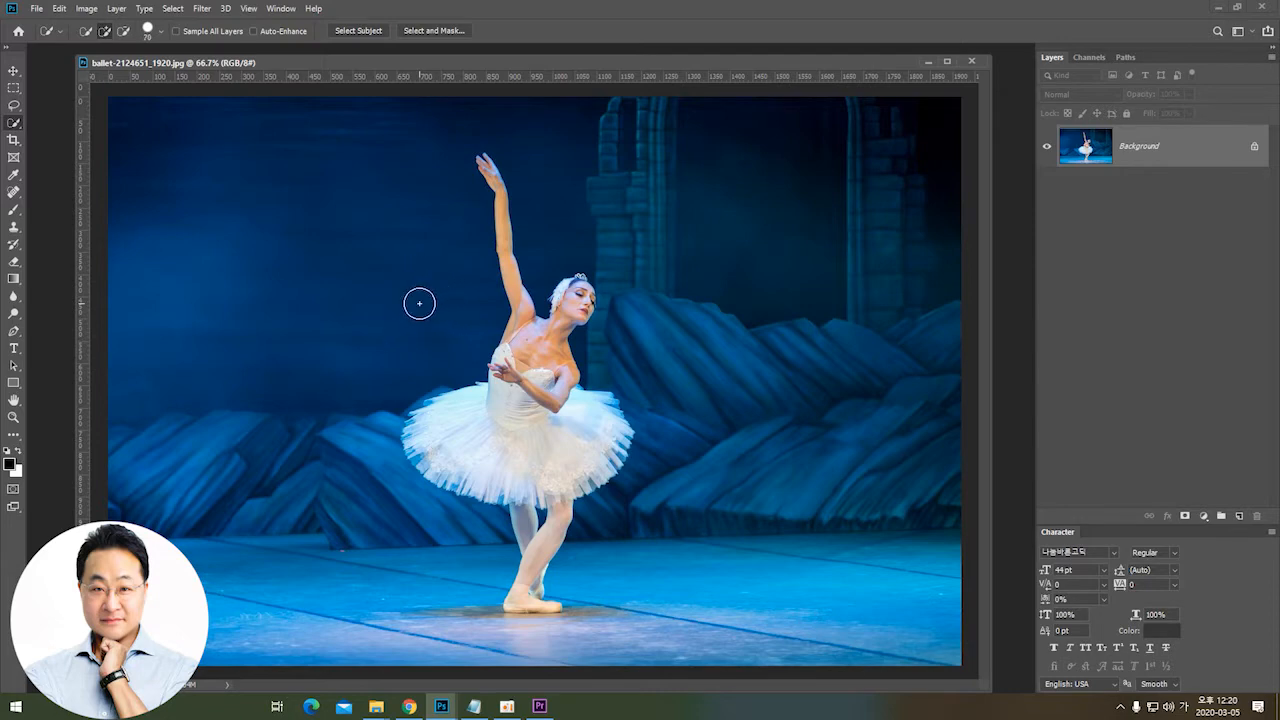
pyautogui.press(']')
pyautogui.press(']')
pyautogui.press(']')
pyautogui.press(']')
pyautogui.press(']')
pyautogui.press(']')
pyautogui.press(']')
pyautogui.press(']')
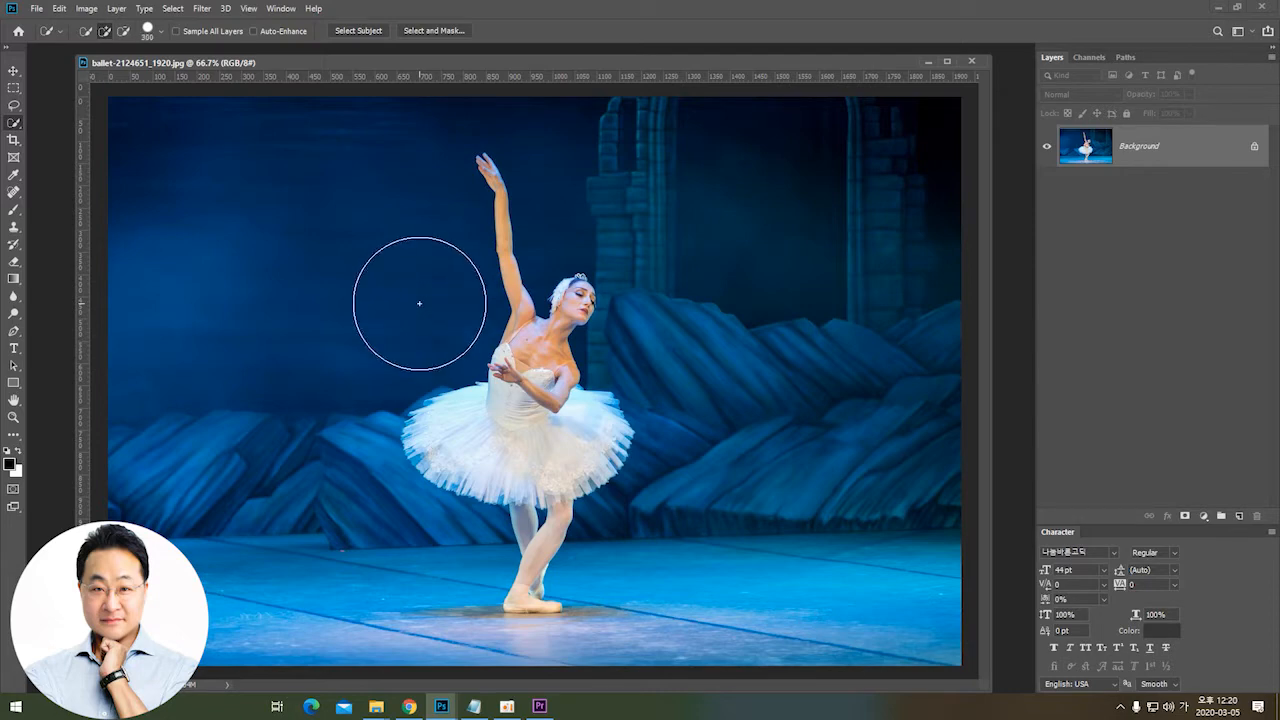
pyautogui.press('[')
pyautogui.press('[')
pyautogui.press('[')
pyautogui.press('[')
pyautogui.press('[')
pyautogui.press('[')
pyautogui.press('[')
pyautogui.press('[')
pyautogui.press('[')
pyautogui.press('[')
pyautogui.press('[')
pyautogui.press('[')
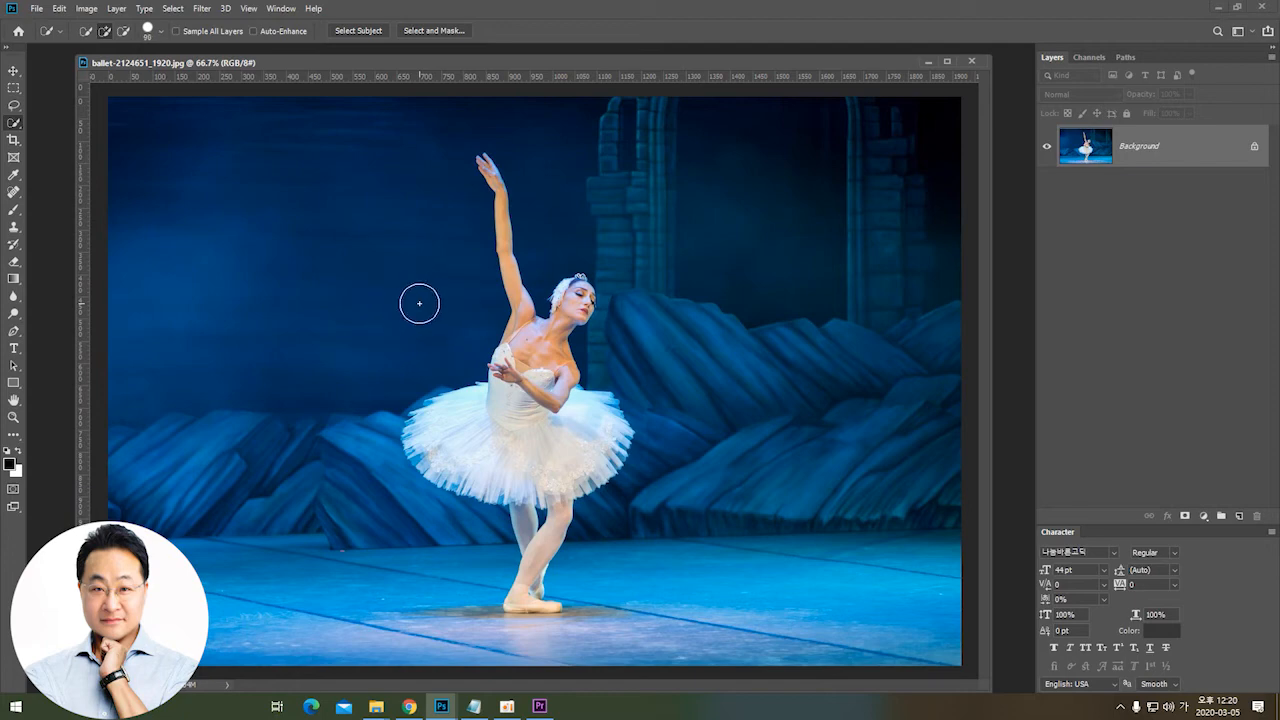
pyautogui.press(']')
pyautogui.press(']')
pyautogui.press(']')
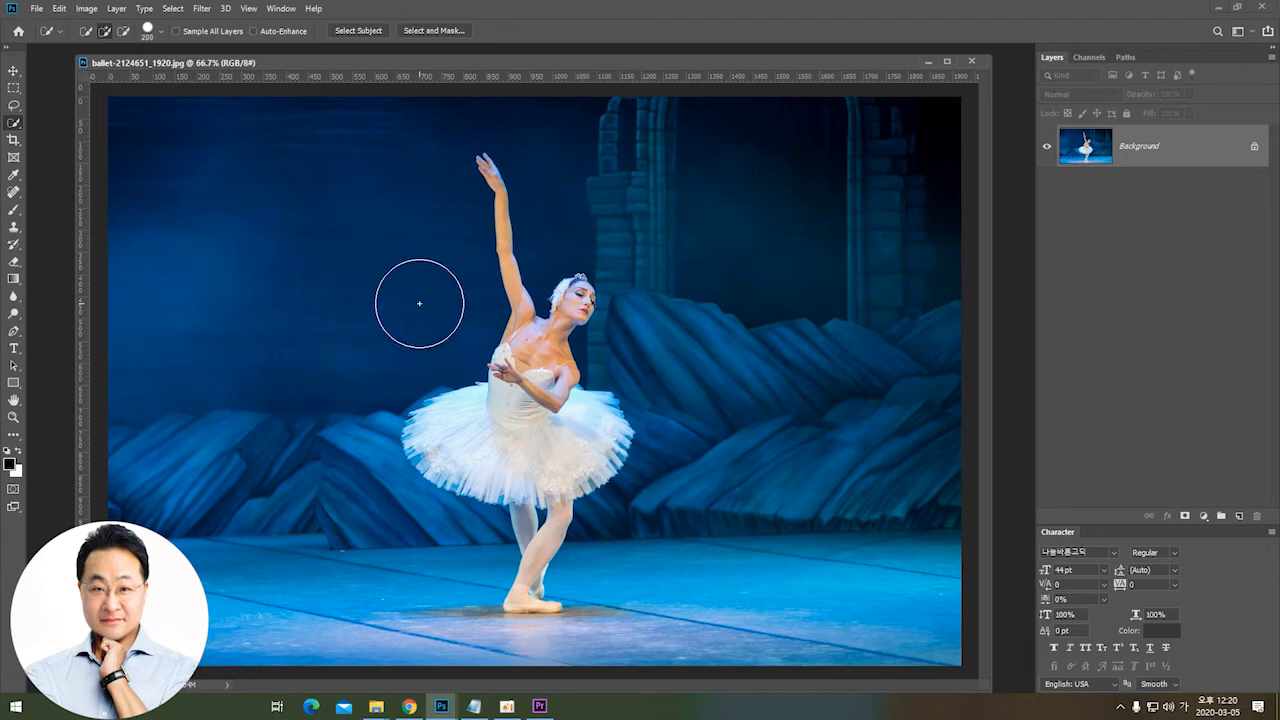
pyautogui.press('[')
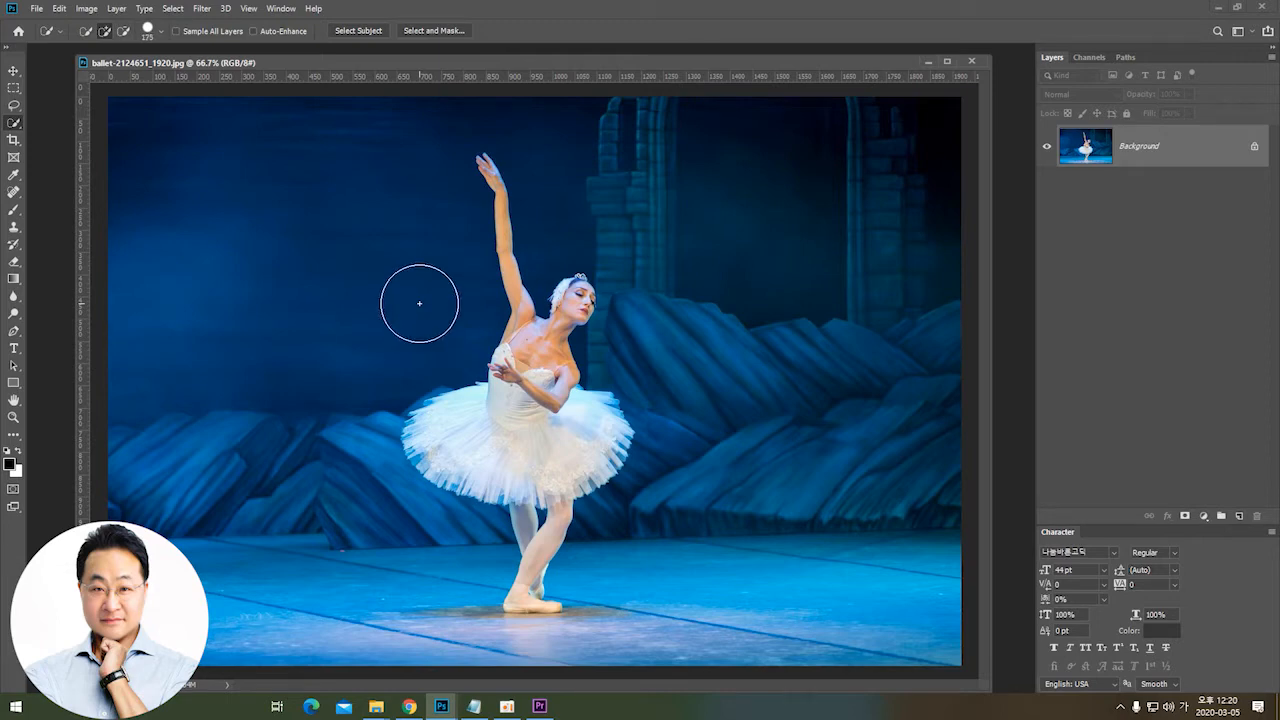
pyautogui.press(']')
pyautogui.press(']')
pyautogui.press(']')
pyautogui.press('[')
pyautogui.press('[')
pyautogui.press('[')
pyautogui.press('[')
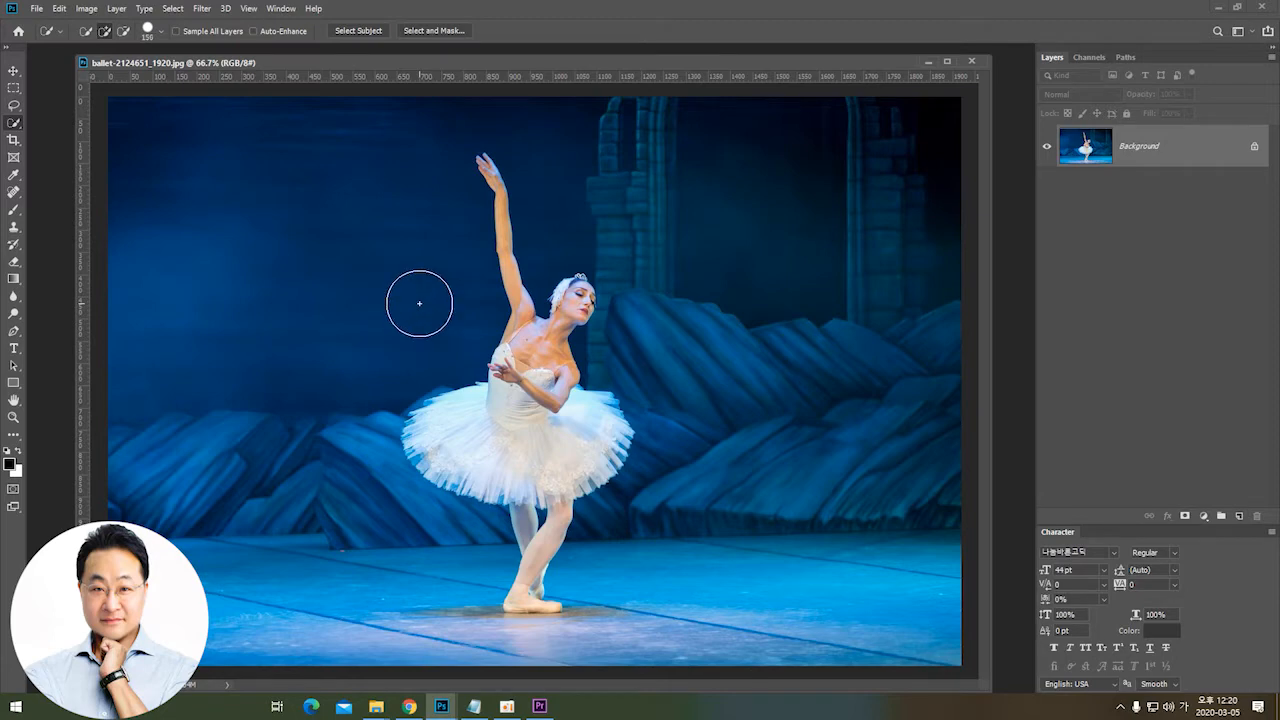
pyautogui.press(']')
pyautogui.press(']')
pyautogui.press(']')
pyautogui.press(']')
pyautogui.press(']')
pyautogui.press('[')
pyautogui.press('[')
pyautogui.press('[')
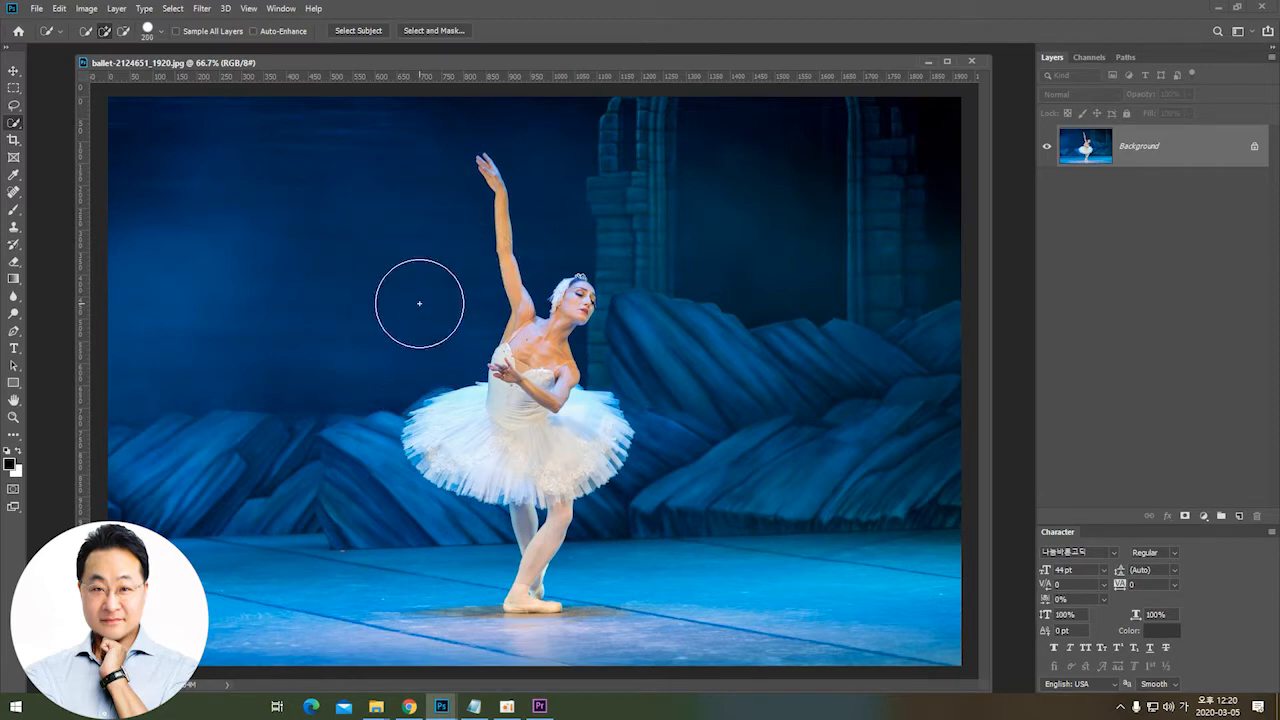
pyautogui.press('[')
pyautogui.press('[')
pyautogui.press('[')
pyautogui.press('[')
pyautogui.press(']')
pyautogui.press(']')
pyautogui.press(']')
pyautogui.press(']')
pyautogui.press(']')
pyautogui.press(']')
pyautogui.press(']')
pyautogui.press(']')
pyautogui.press(']')
pyautogui.press('[')
pyautogui.press('[')
pyautogui.press('[')
pyautogui.press('[')
pyautogui.press('[')
pyautogui.press('[')
pyautogui.press('[')
pyautogui.press('[')
pyautogui.press('[')
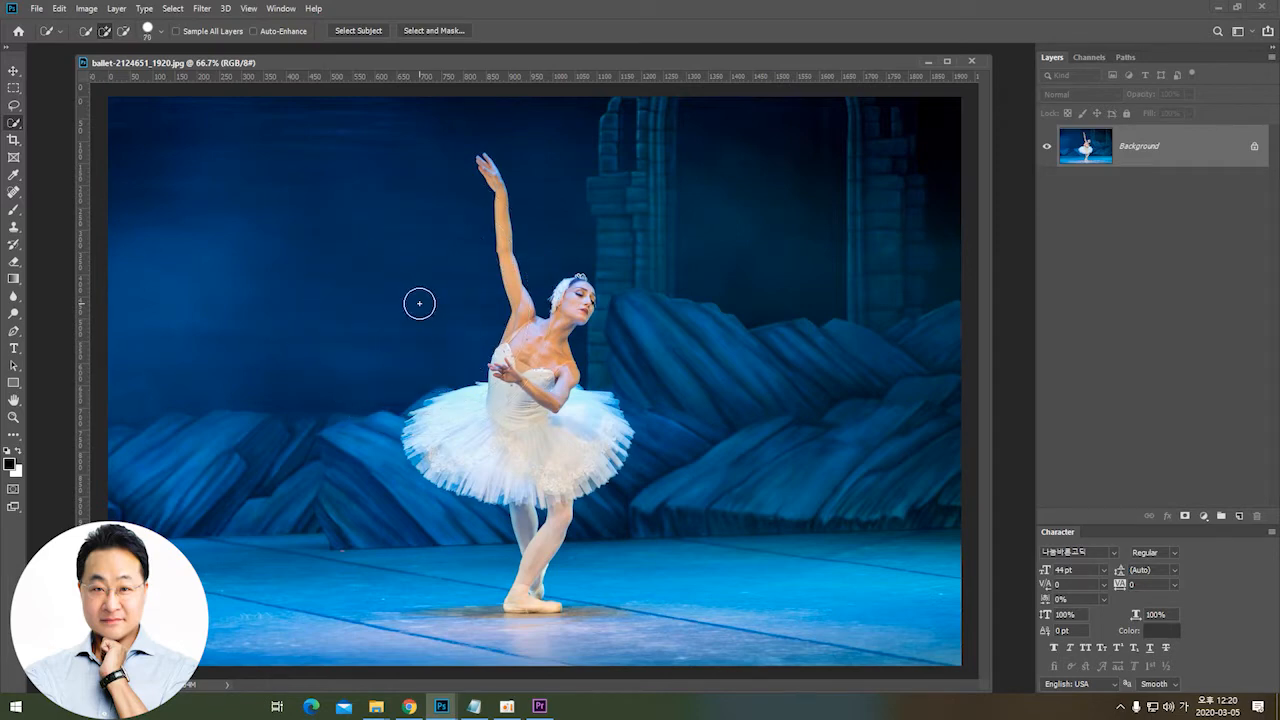
pyautogui.press(']')
pyautogui.press(']')
pyautogui.press(']')
pyautogui.press(']')
pyautogui.press(']')
pyautogui.press(']')
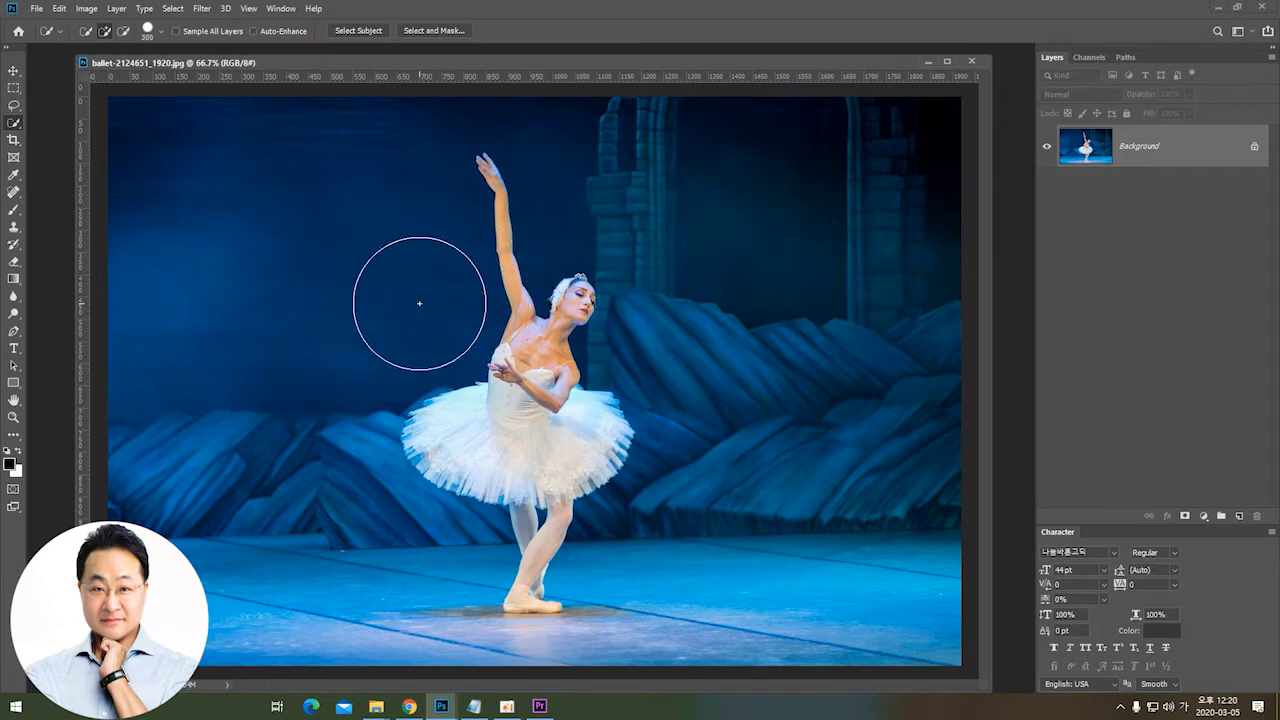
pyautogui.press('[')
pyautogui.press('[')
pyautogui.press('[')
pyautogui.press('[')
pyautogui.press('[')
pyautogui.press('[')
pyautogui.press('[')
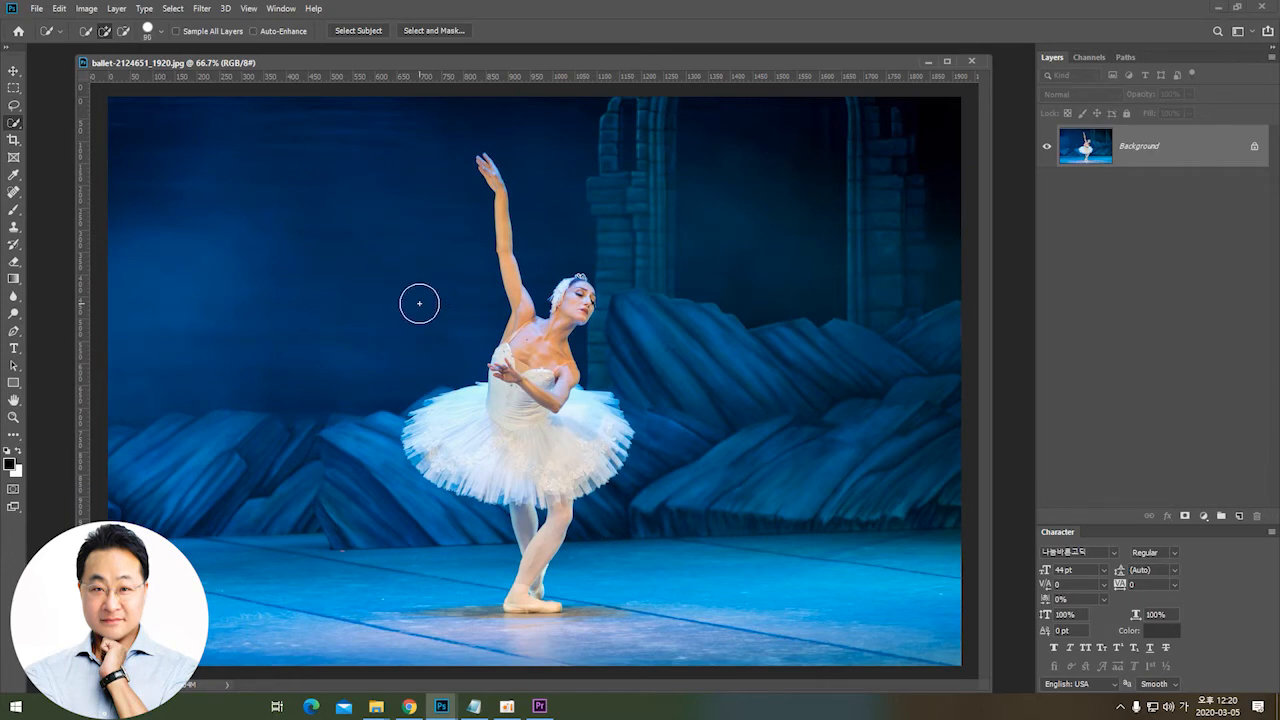
pyautogui.press(']')
pyautogui.press(']')
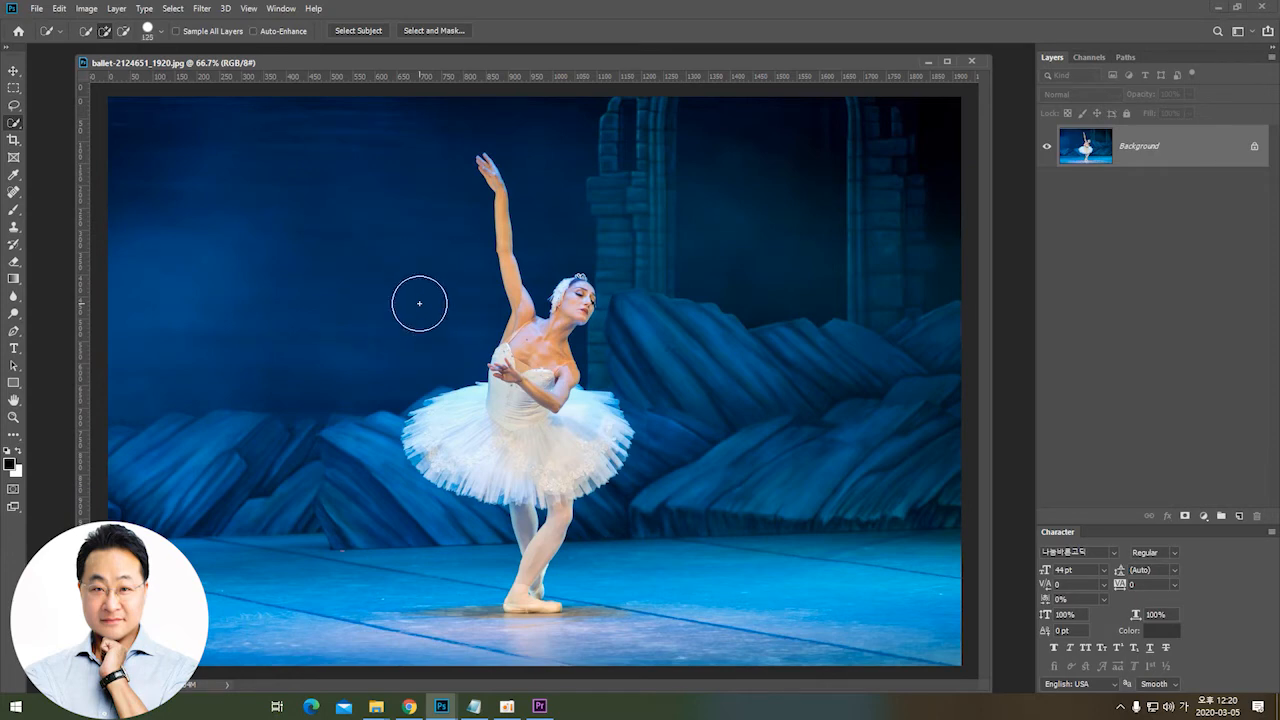
pyautogui.press('[')
pyautogui.press('[')
pyautogui.press('[')
pyautogui.press('[')
pyautogui.press('[')
pyautogui.press('[')
pyautogui.press('[')
pyautogui.press(']')
pyautogui.press(']')
pyautogui.press(']')
# Step: Switch to the Lasso tool and back to Quick Selection, and enlarge the brush to 300 px
pyautogui.click(13, 105)
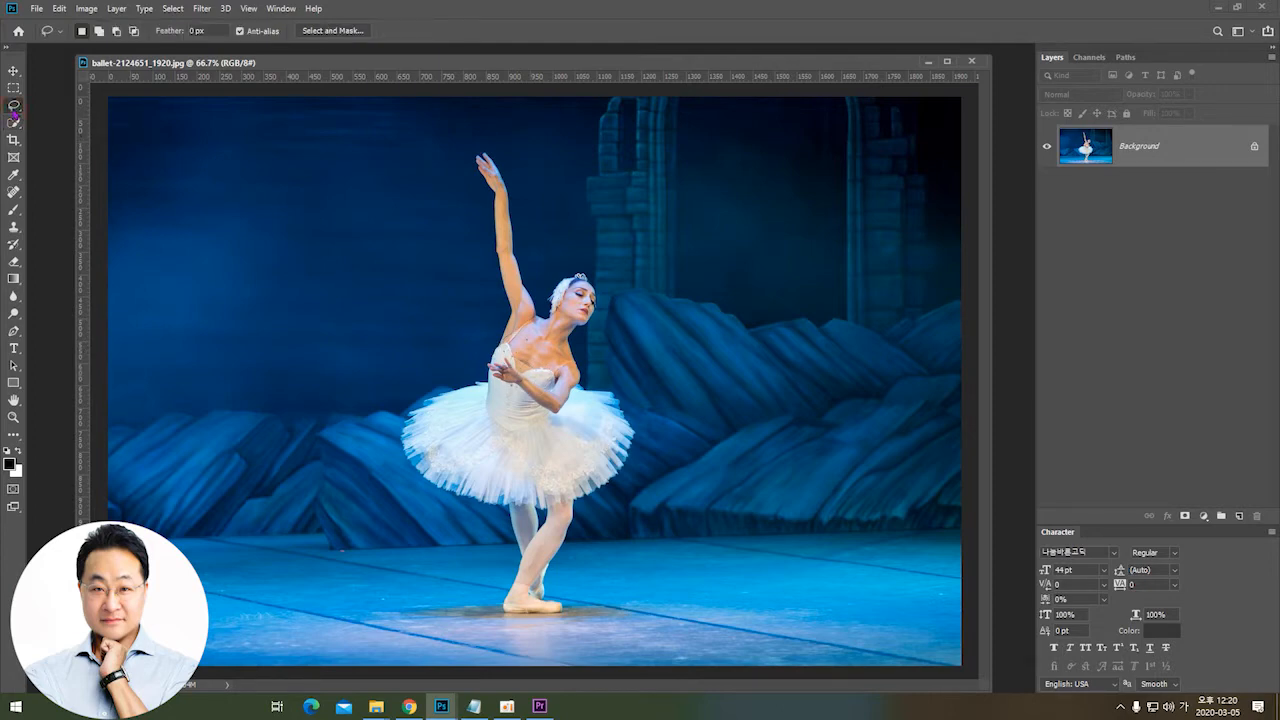
pyautogui.click(13, 122)
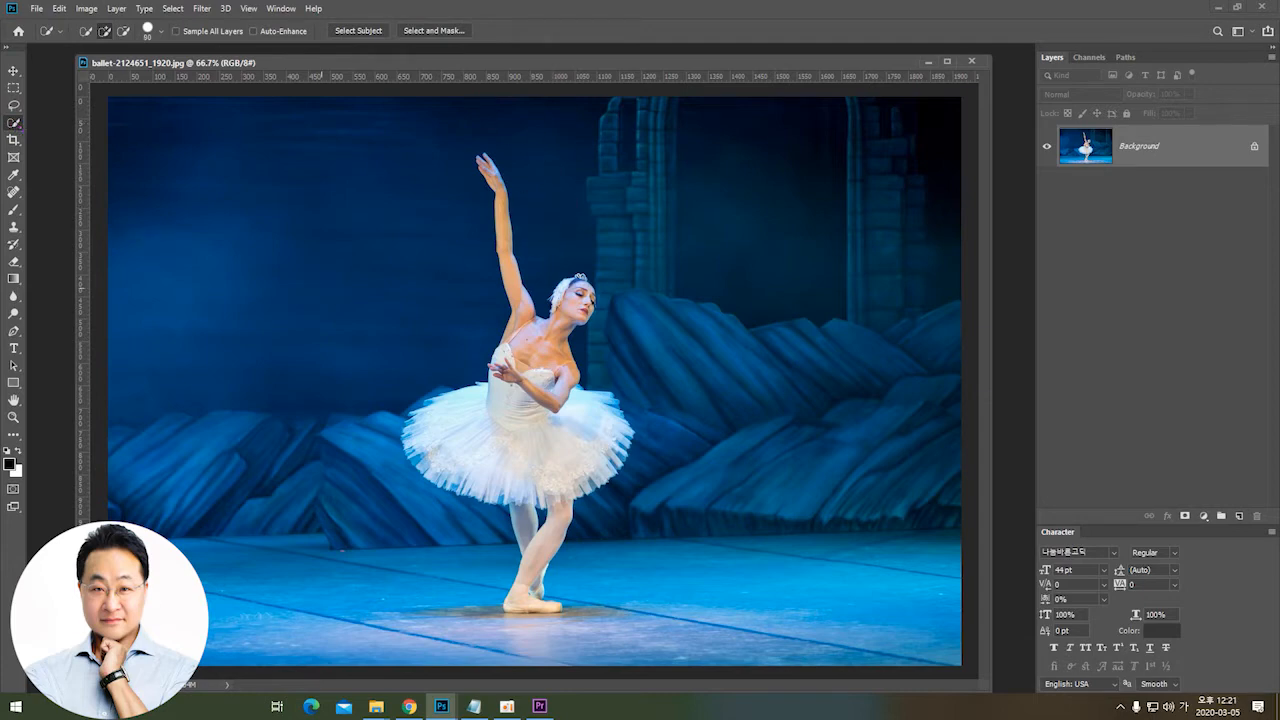
pyautogui.press(']')
pyautogui.press(']')
pyautogui.press(']')
pyautogui.press(']')
pyautogui.press(']')
pyautogui.press(']')
pyautogui.press('[')
pyautogui.press('[')
pyautogui.press('[')
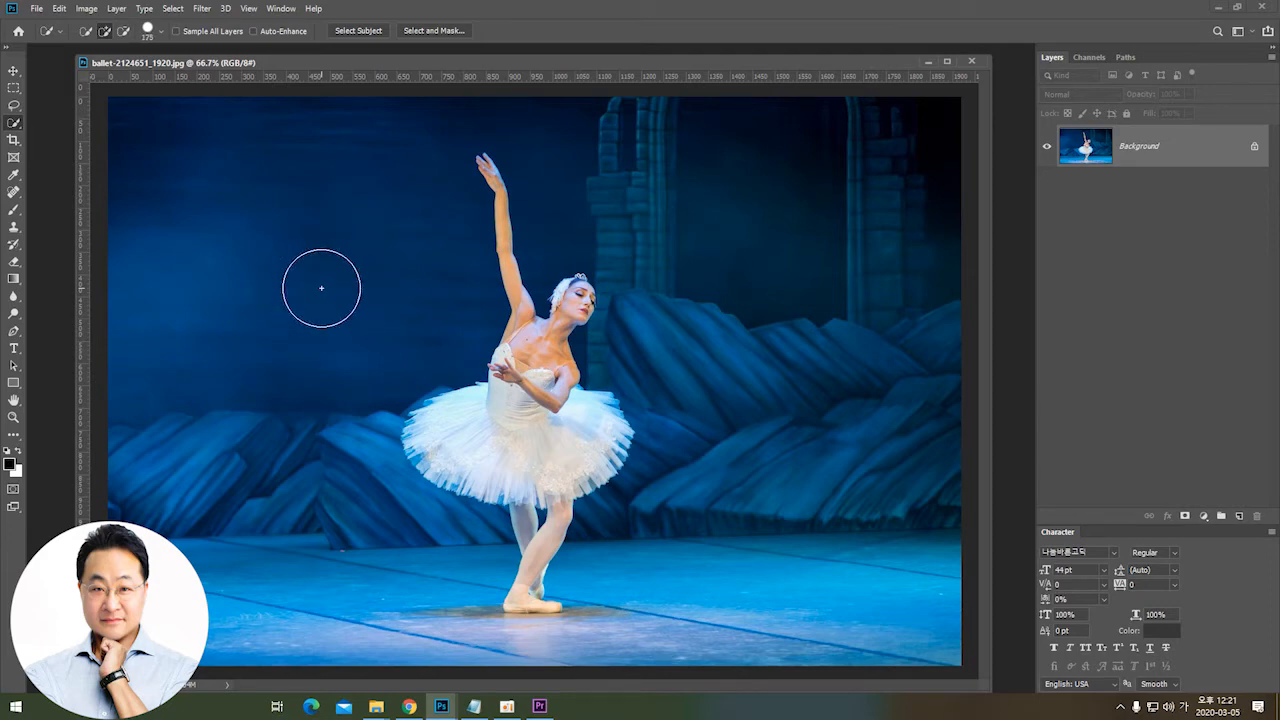
pyautogui.press(']')
pyautogui.press(']')
pyautogui.press(']')
pyautogui.press(']')
pyautogui.press('[')
pyautogui.press('[')
pyautogui.press('[')
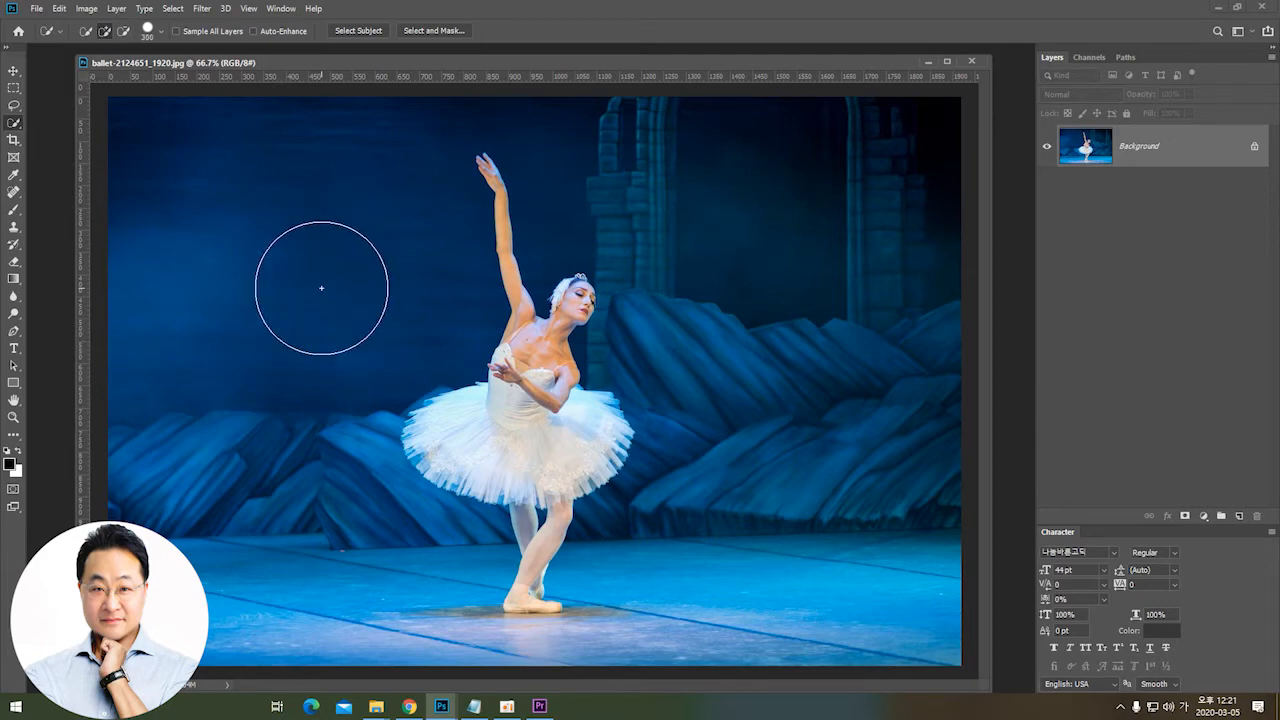
# Step: Try out Quick Selection brush sizes between about 150 and 700 px, and toggle the precise crosshair cursor on and off
pyautogui.press(']')
pyautogui.press(']')
pyautogui.press(']')
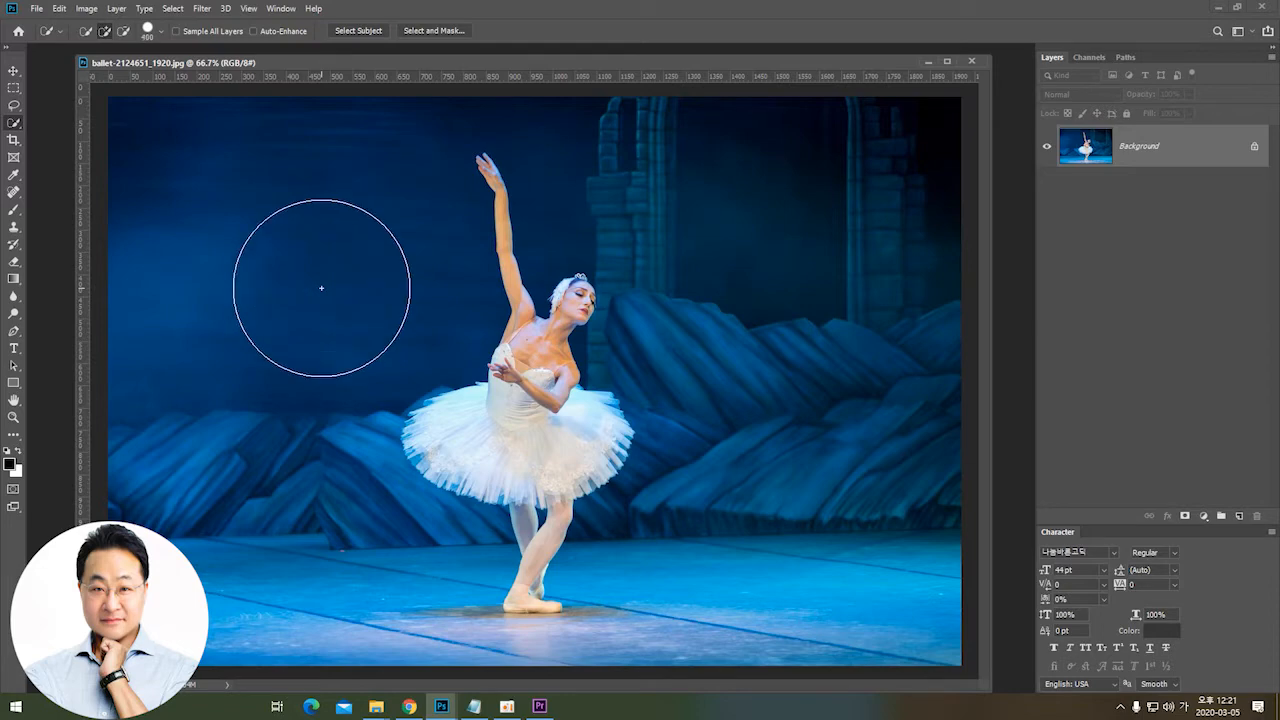
pyautogui.press('[')
pyautogui.press(']')
pyautogui.press('[')
pyautogui.press('[')
pyautogui.press(']')
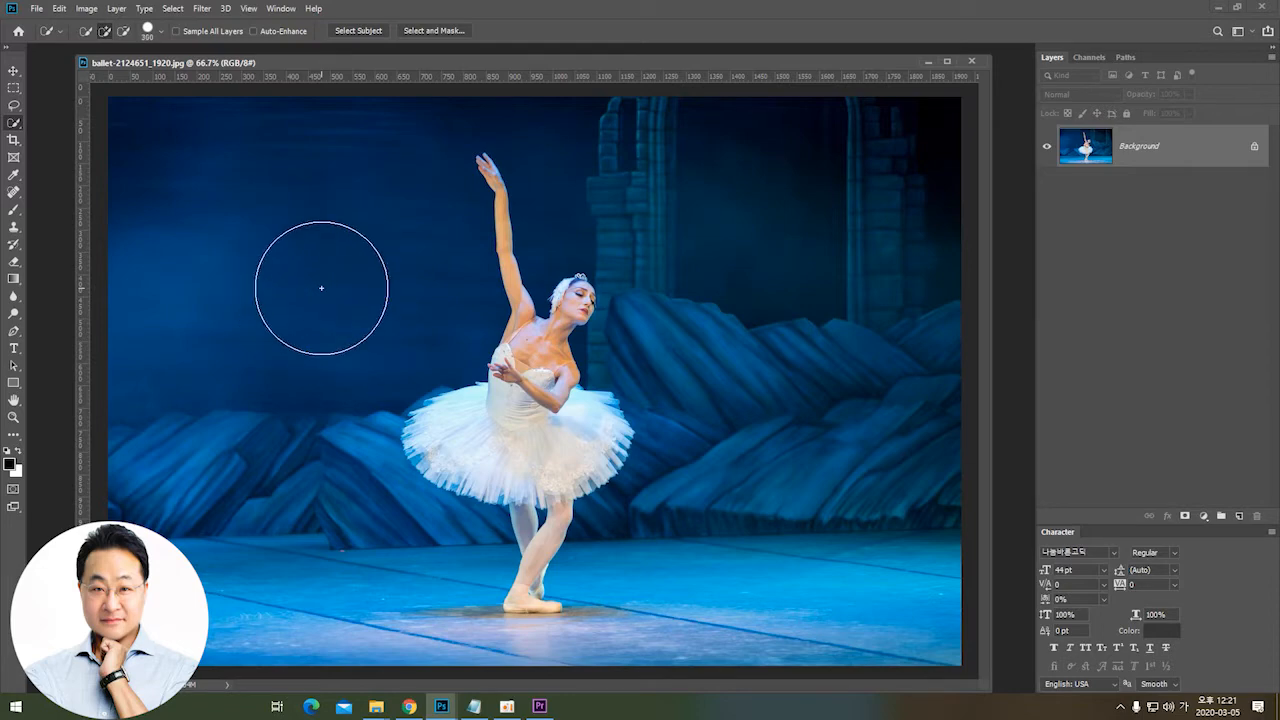
pyautogui.press(']')
pyautogui.press(']')
pyautogui.press(']')
pyautogui.press('[')
pyautogui.press('[')
pyautogui.press('[')
pyautogui.press('[')
pyautogui.press('[')
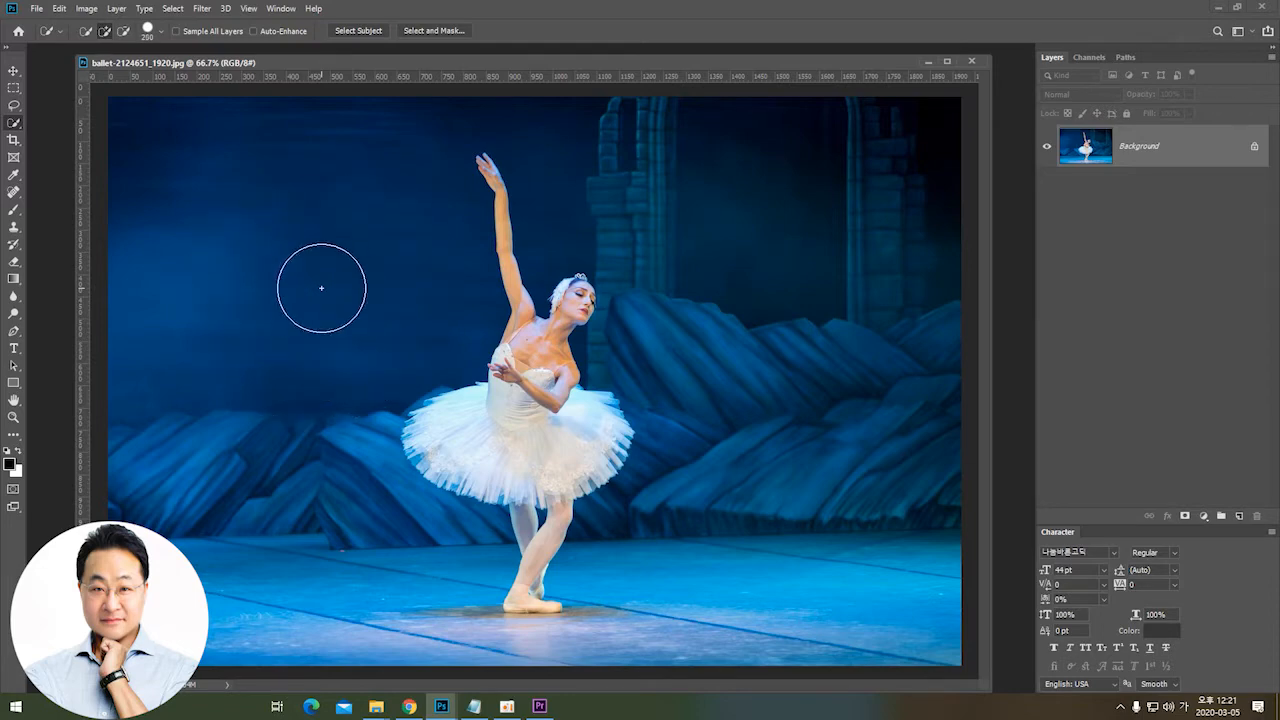
pyautogui.press(']')
pyautogui.press(']')
pyautogui.press(']')
pyautogui.press('[')
pyautogui.press('[')
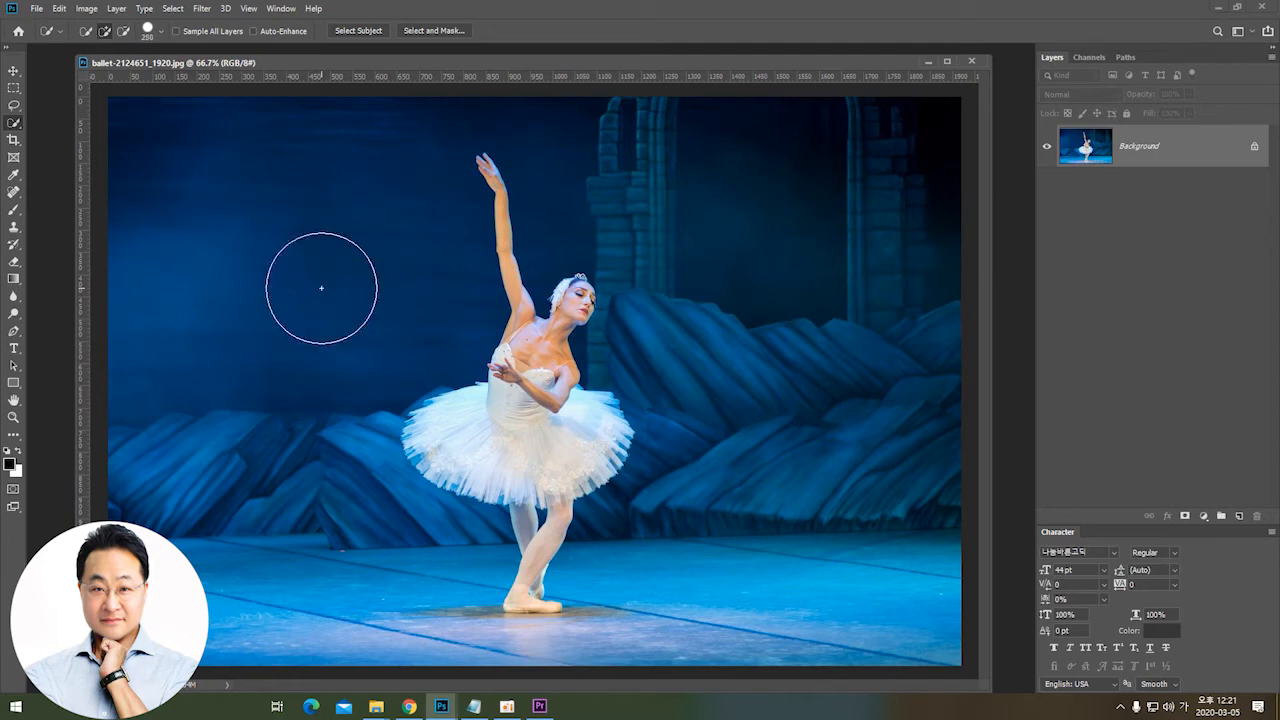
pyautogui.press(']')
pyautogui.press(']')
pyautogui.press(']')
pyautogui.press(']')
pyautogui.press(']')
pyautogui.press(']')
pyautogui.press(']')
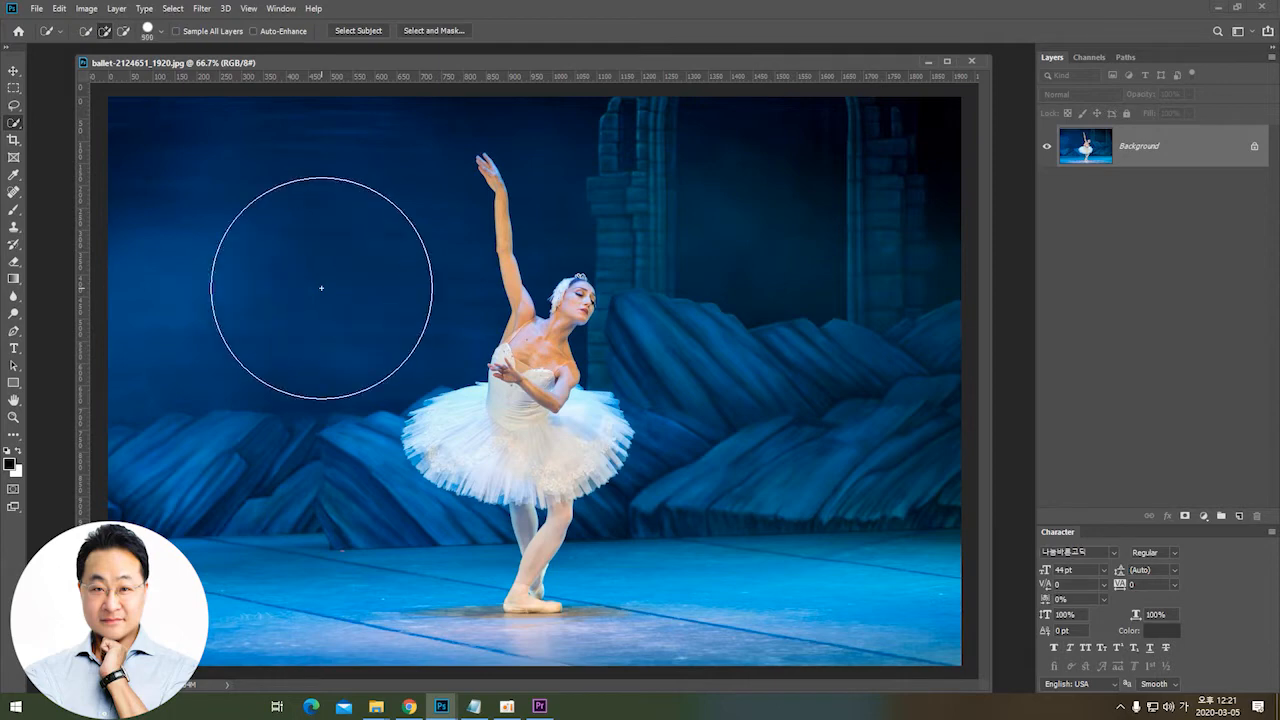
pyautogui.press('[')
pyautogui.press('[')
pyautogui.press('[')
pyautogui.press('[')
pyautogui.press('[')
pyautogui.press('[')
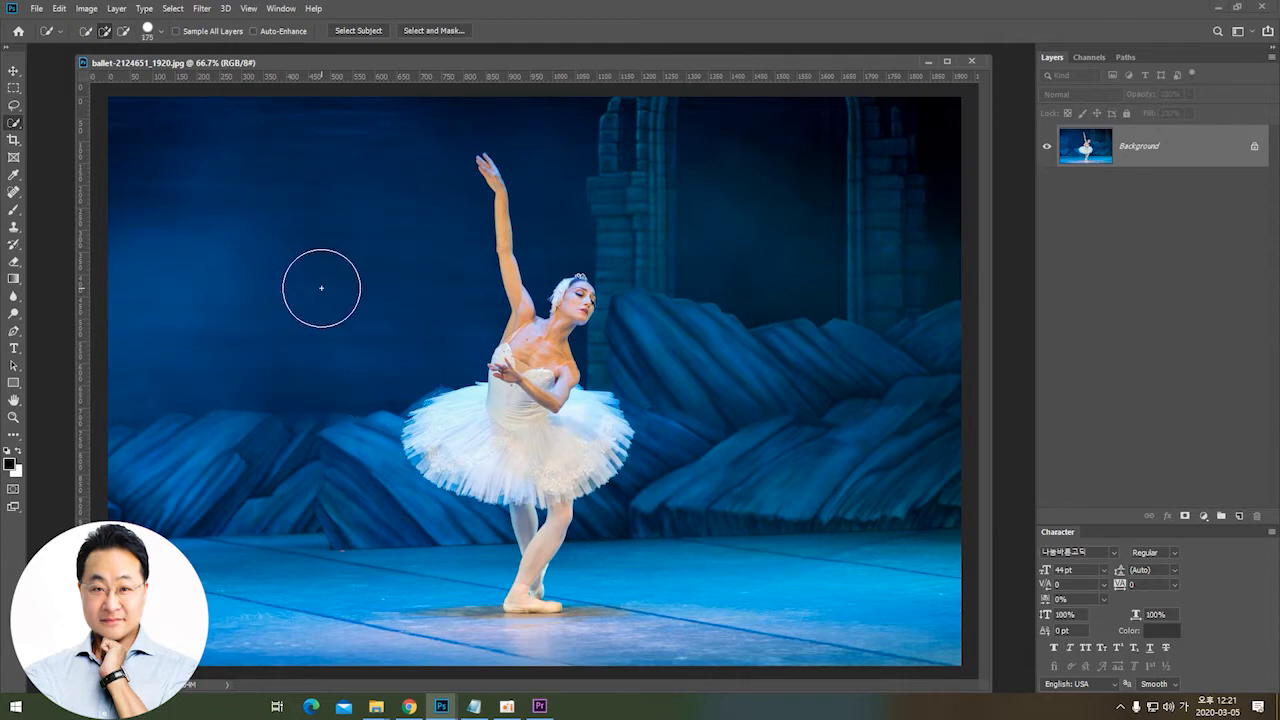
pyautogui.press(']')
pyautogui.press(']')
pyautogui.press(']')
pyautogui.press(']')
pyautogui.press(']')
pyautogui.press('[')
pyautogui.press('[')
pyautogui.press('[')
pyautogui.press('[')
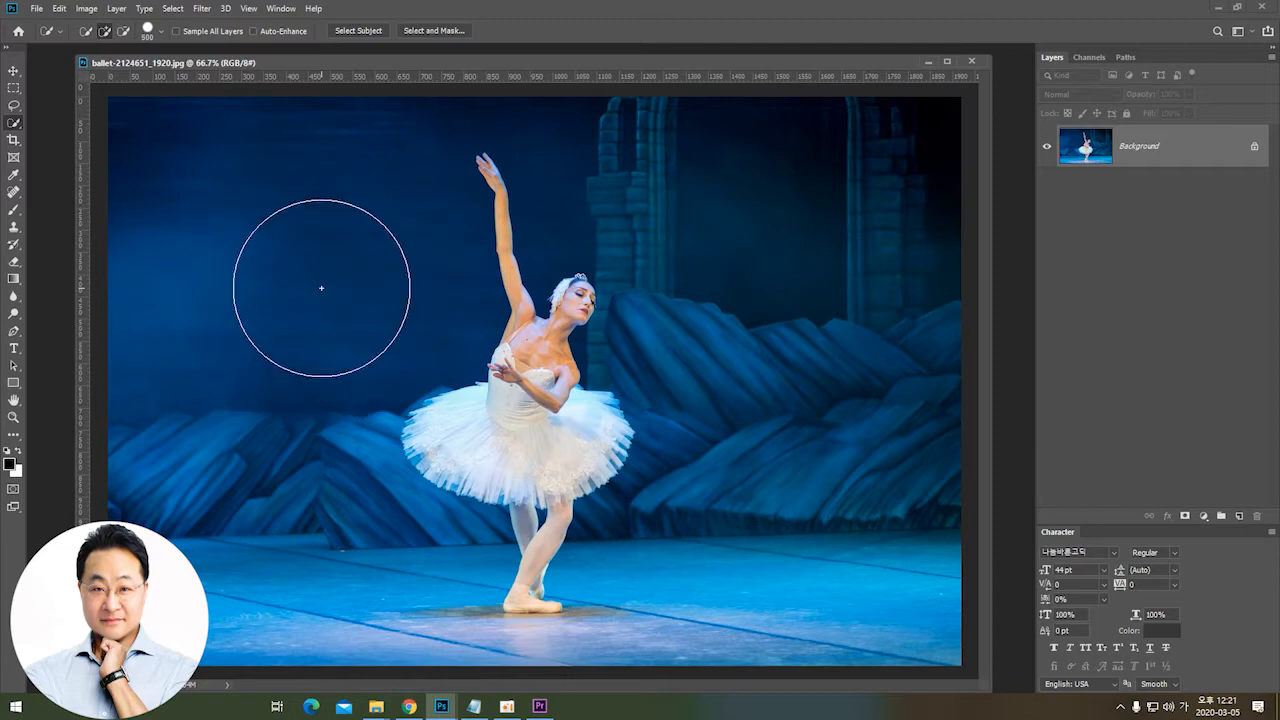
pyautogui.press('[')
pyautogui.press(']')
pyautogui.press(']')
pyautogui.press(']')
pyautogui.press(']')
pyautogui.press('[')
pyautogui.press('[')
pyautogui.press('[')
pyautogui.press('[')
pyautogui.press(']')
pyautogui.press('[')
pyautogui.press('[')
pyautogui.press('[')
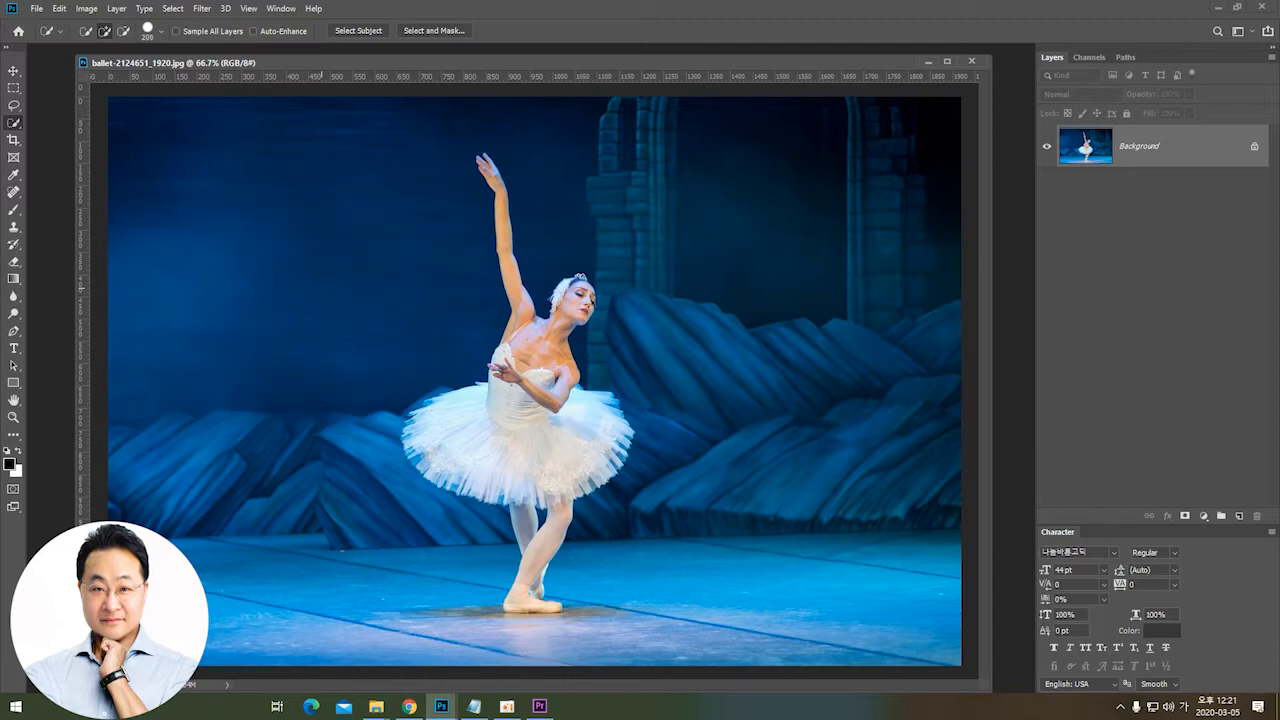
pyautogui.press(']')
pyautogui.press(']')
pyautogui.press(']')
pyautogui.press('[')
pyautogui.press(']')
pyautogui.press(']')
pyautogui.press(']')
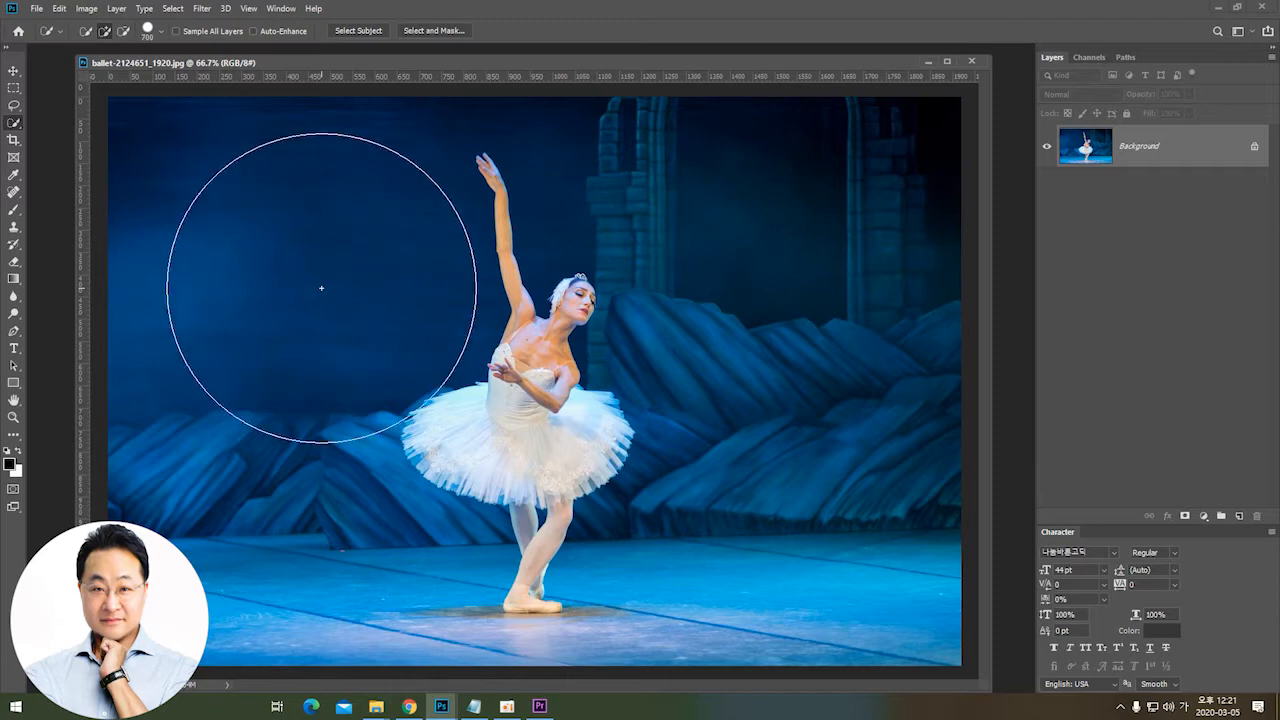
pyautogui.press('[')
pyautogui.press('[')
pyautogui.press('[')
pyautogui.press('[')
pyautogui.press(']')
pyautogui.press('[')
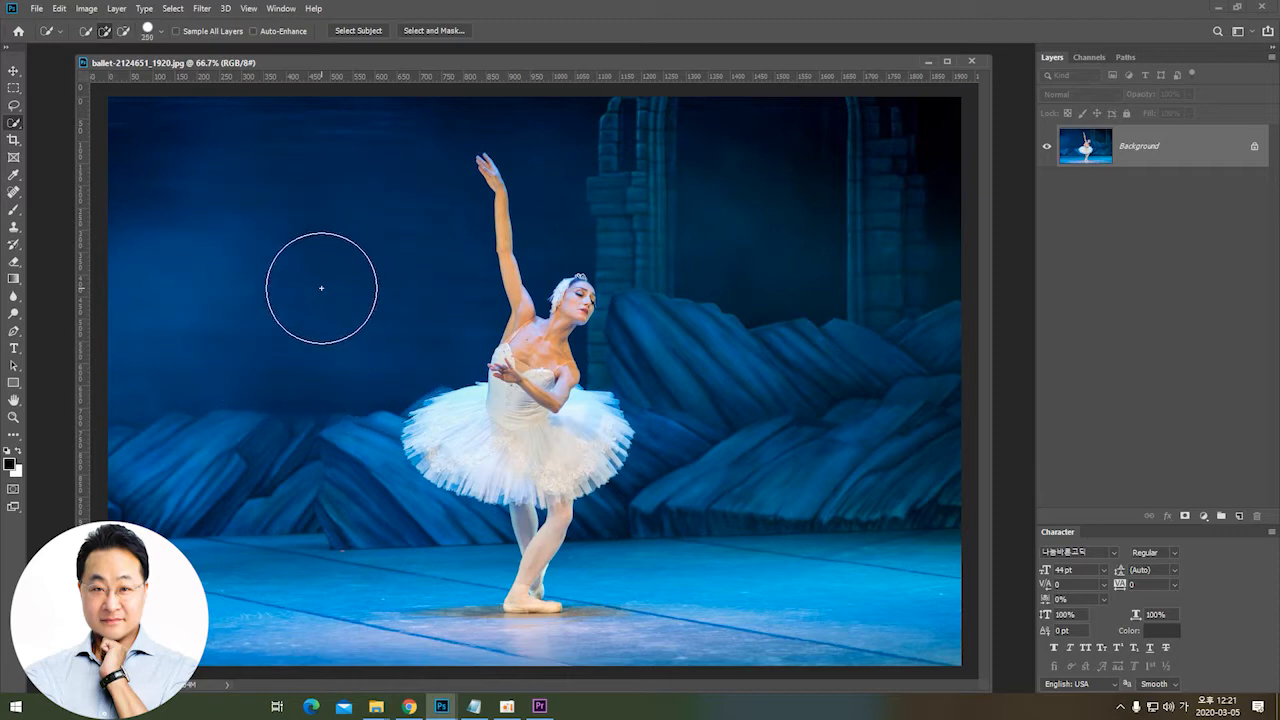
pyautogui.press(']')
pyautogui.press(']')
pyautogui.press(']')
pyautogui.press(']')
pyautogui.press(']')
pyautogui.press('[')
pyautogui.press(']')
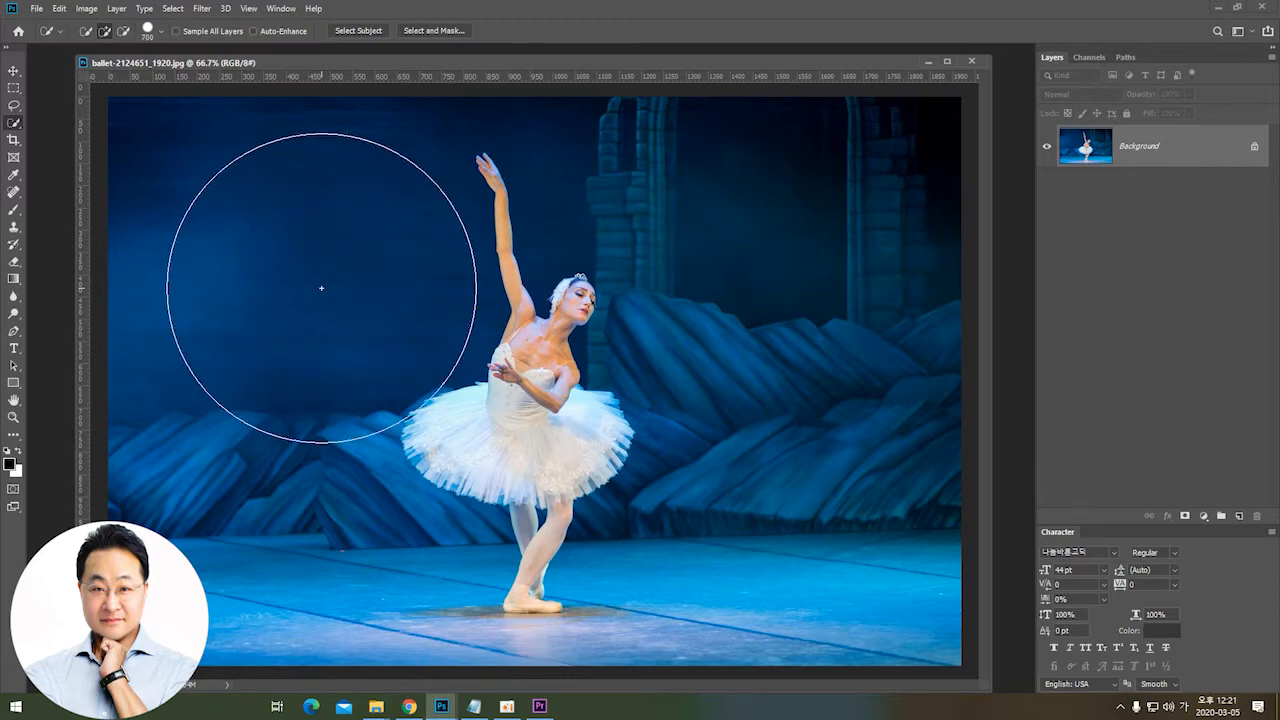
pyautogui.press('[')
pyautogui.press('[')
pyautogui.press('[')
pyautogui.press('[')
pyautogui.press('[')
pyautogui.press('[')
pyautogui.press('[')
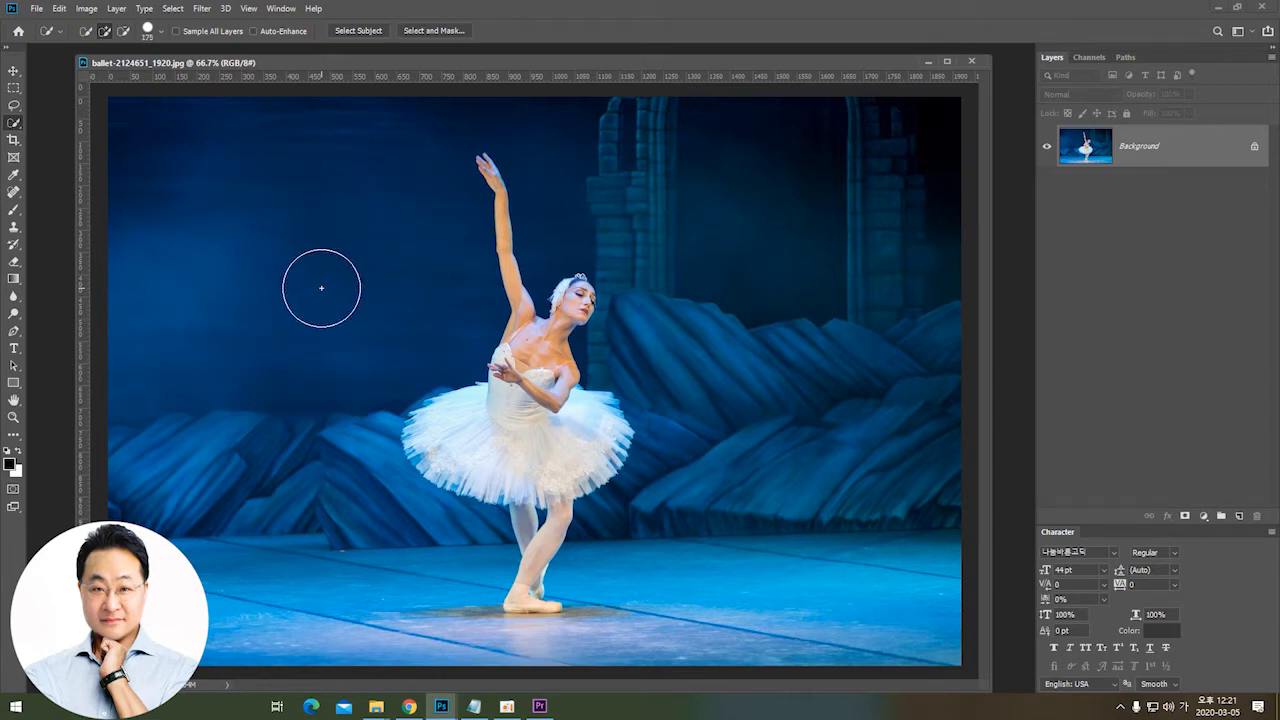
pyautogui.press('[')
pyautogui.press('[')
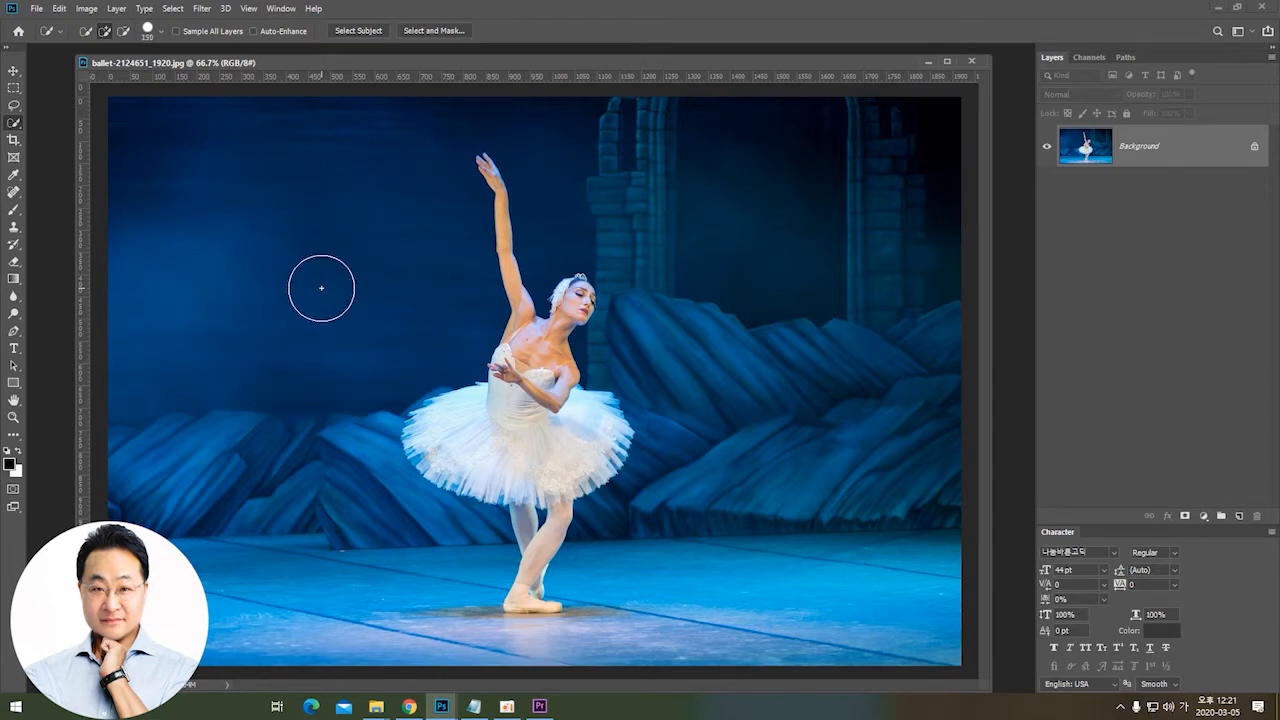
pyautogui.press(']')
pyautogui.press(']')
pyautogui.press(']')
pyautogui.press(']')
pyautogui.press(']')
pyautogui.press('[')
pyautogui.press('[')
pyautogui.press('[')
pyautogui.press('[')
pyautogui.press(']')
pyautogui.press(']')
pyautogui.press(']')
pyautogui.press(']')
pyautogui.press(']')
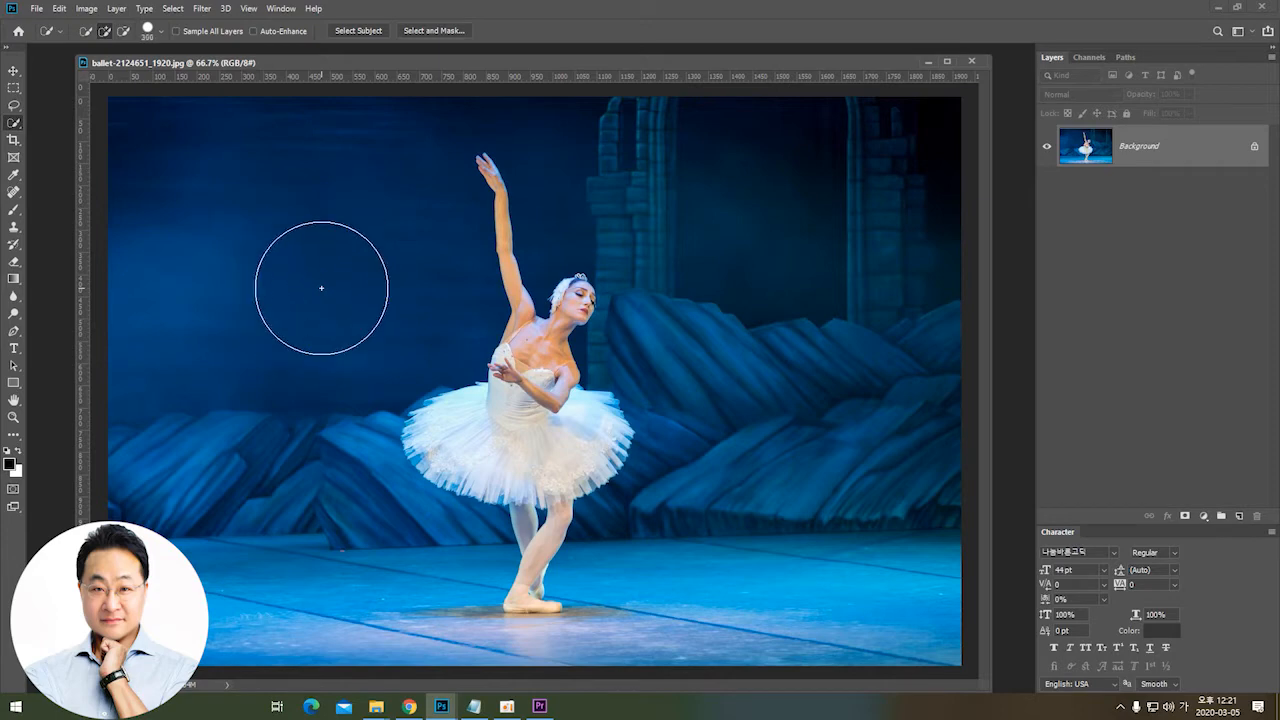
pyautogui.press('capslock')
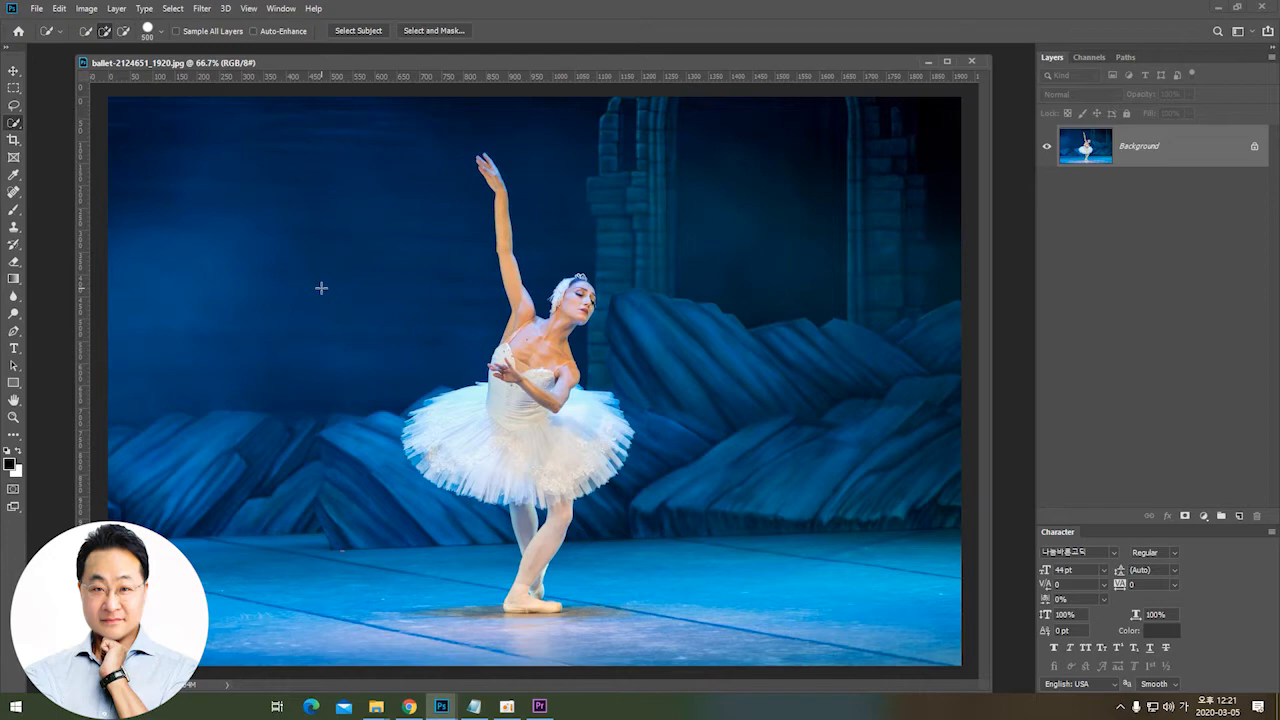
pyautogui.press('capslock')
# Step: Set the Quick Selection brush to 100 px and select the ballerina's torso, head and white tutu
pyautogui.press('[')
pyautogui.press('[')
pyautogui.press('[')
pyautogui.press('[')
pyautogui.press('[')
pyautogui.press('[')
pyautogui.hotkey('ctrl', '+')
pyautogui.hotkey('ctrl', '+')
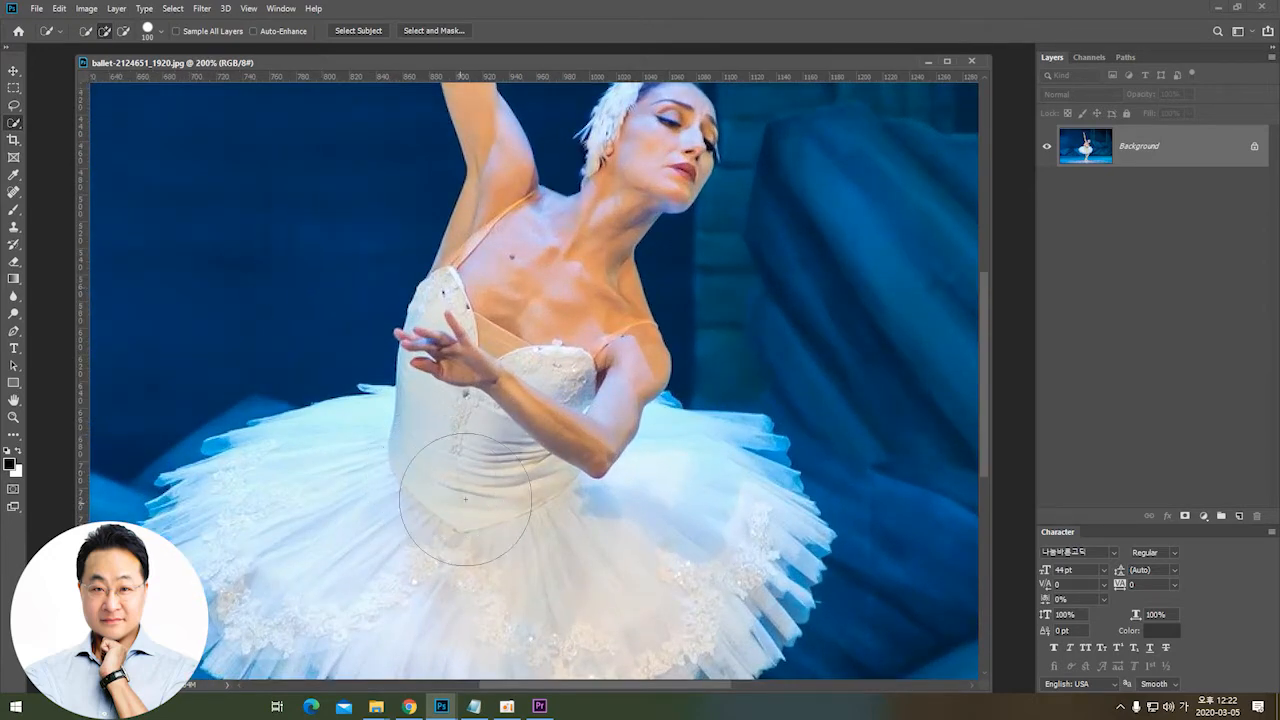
pyautogui.moveTo(497, 471)
pyautogui.mouseDown()
pyautogui.moveTo(461, 529)
pyautogui.moveTo(344, 535)
pyautogui.moveTo(472, 483)
pyautogui.moveTo(513, 390)
pyautogui.moveTo(521, 464)
pyautogui.moveTo(527, 381)
pyautogui.moveTo(506, 319)
pyautogui.moveTo(518, 279)
pyautogui.moveTo(530, 449)
pyautogui.moveTo(607, 514)
pyautogui.mouseUp()
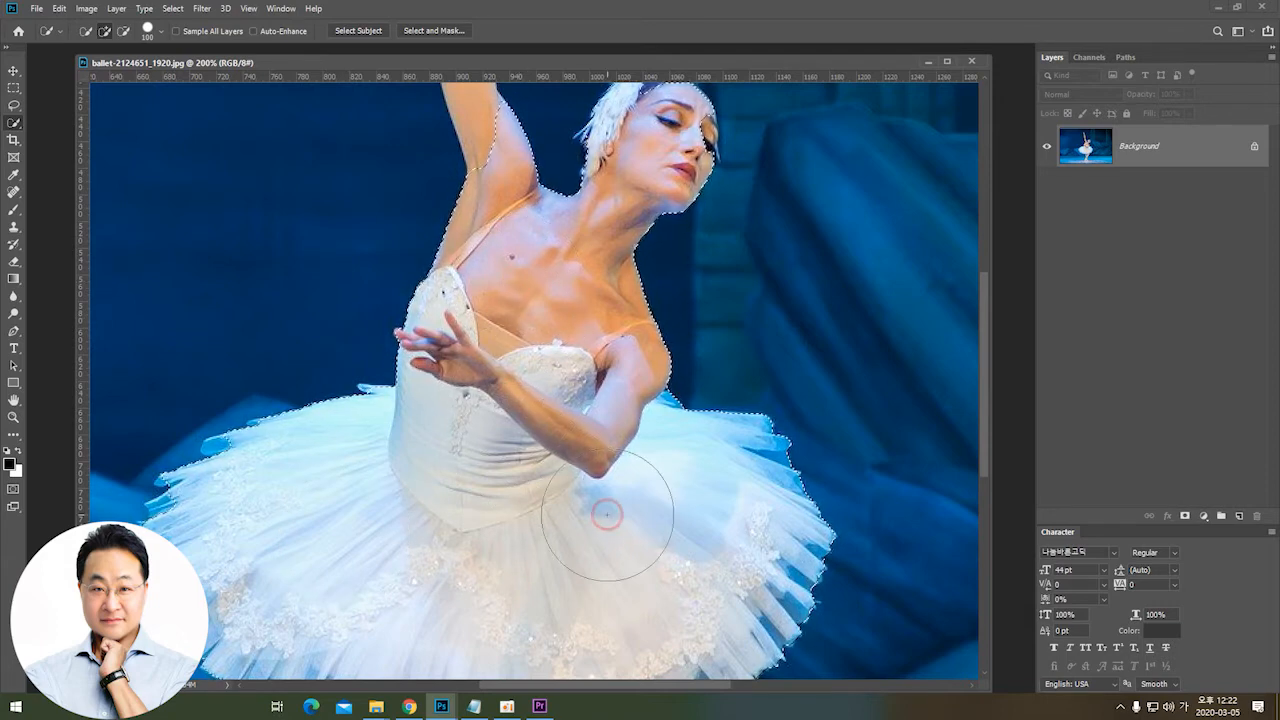
pyautogui.click(558, 508)
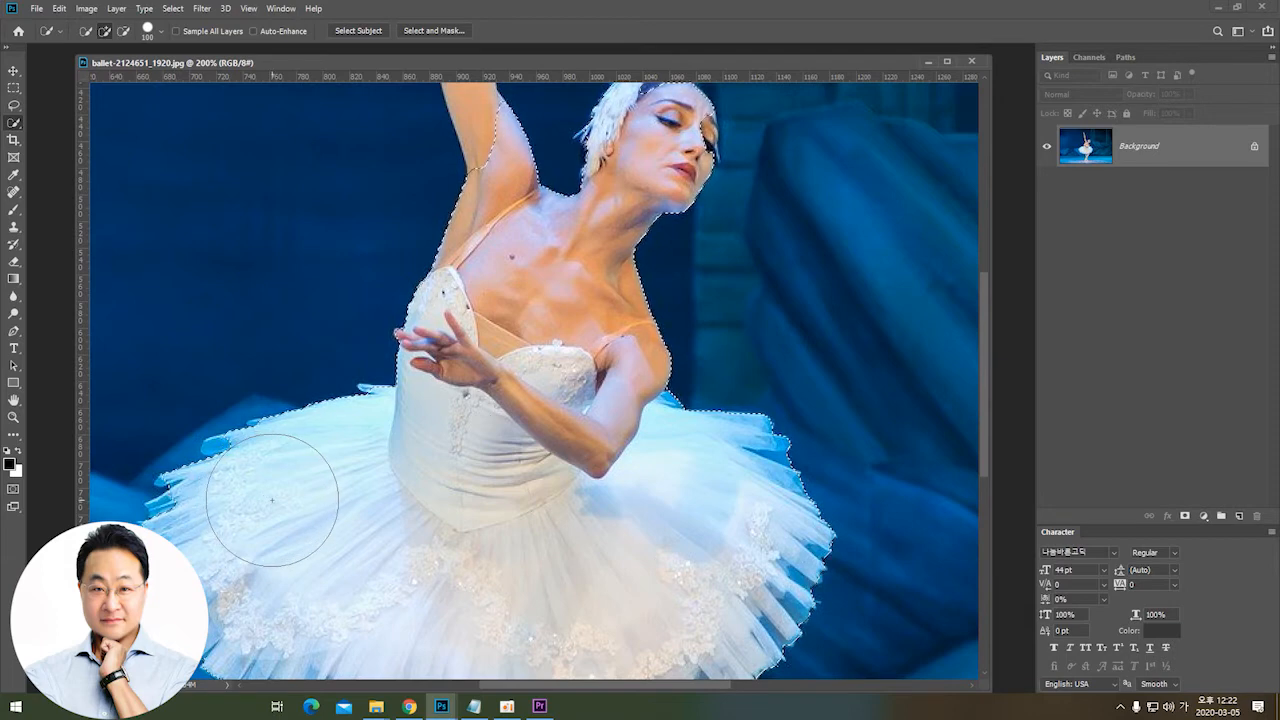
pyautogui.click(231, 570)
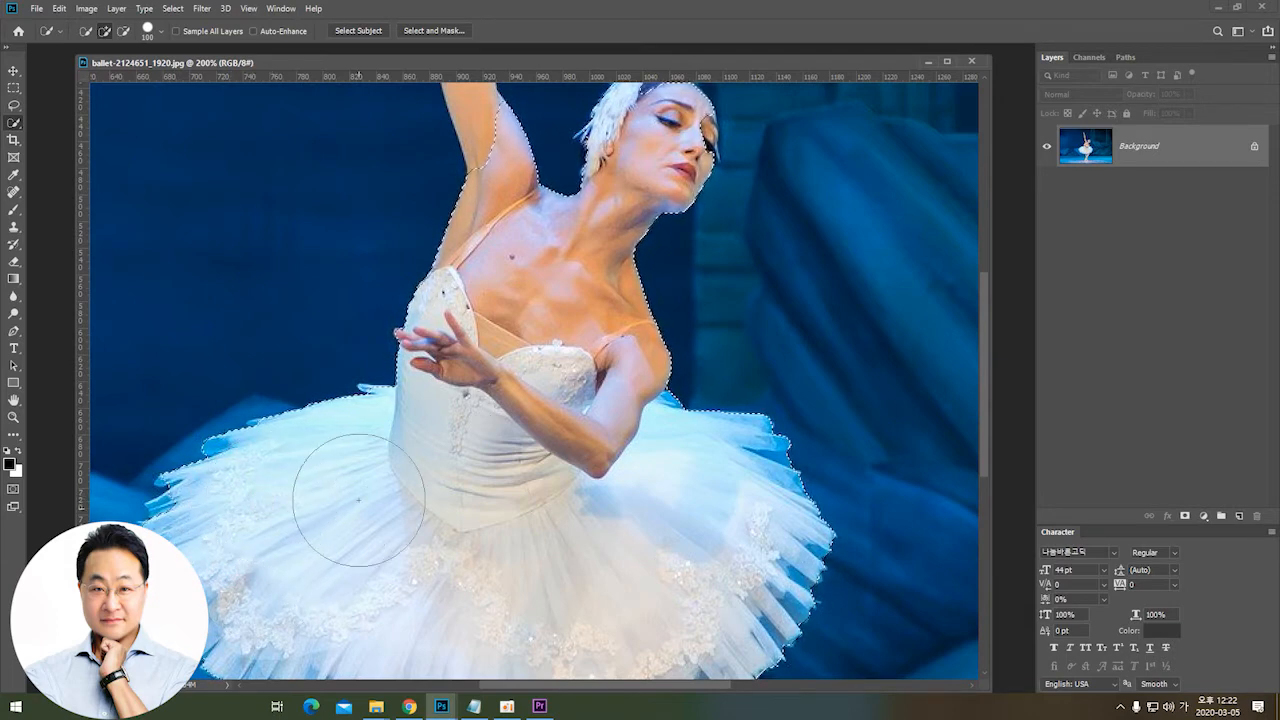
pyautogui.click(223, 547)
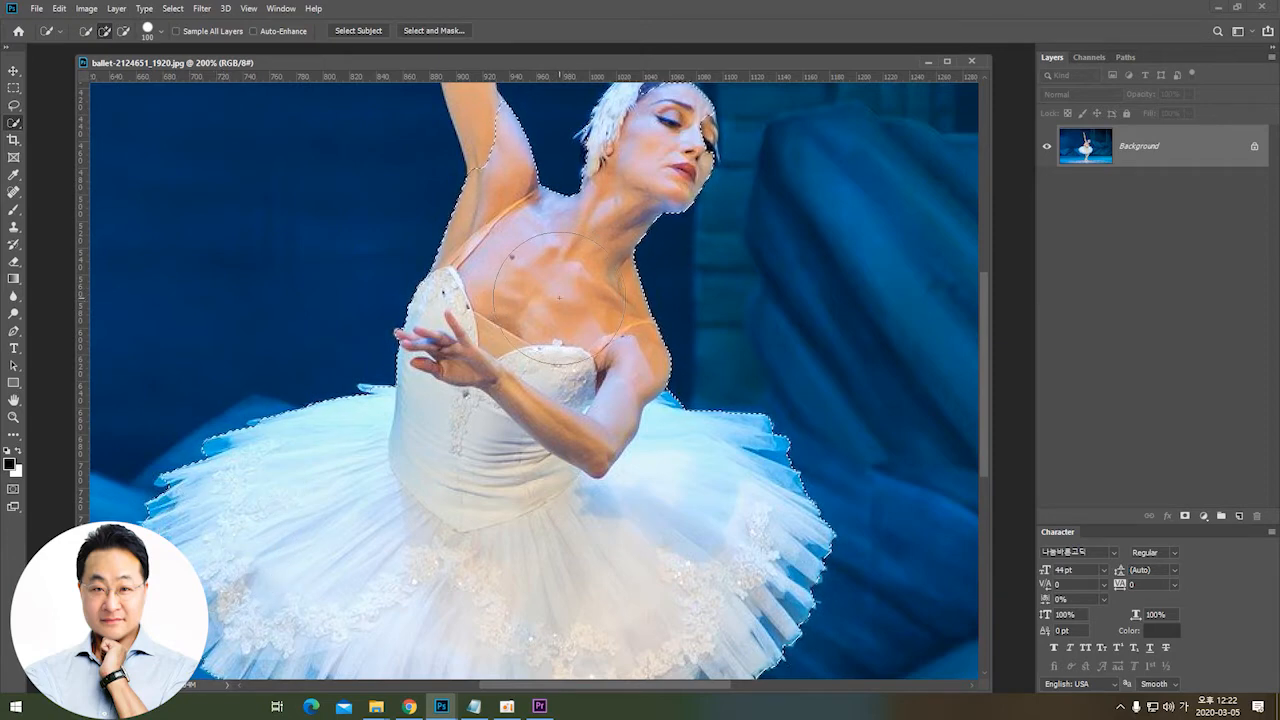
# Step: Reduce the Quick Selection brush to about 15 px and add the raised arm and hand to the selection
pyautogui.moveTo(555, 243)
pyautogui.mouseDown()
pyautogui.moveTo(625, 514)
pyautogui.moveTo(624, 602)
pyautogui.mouseUp()
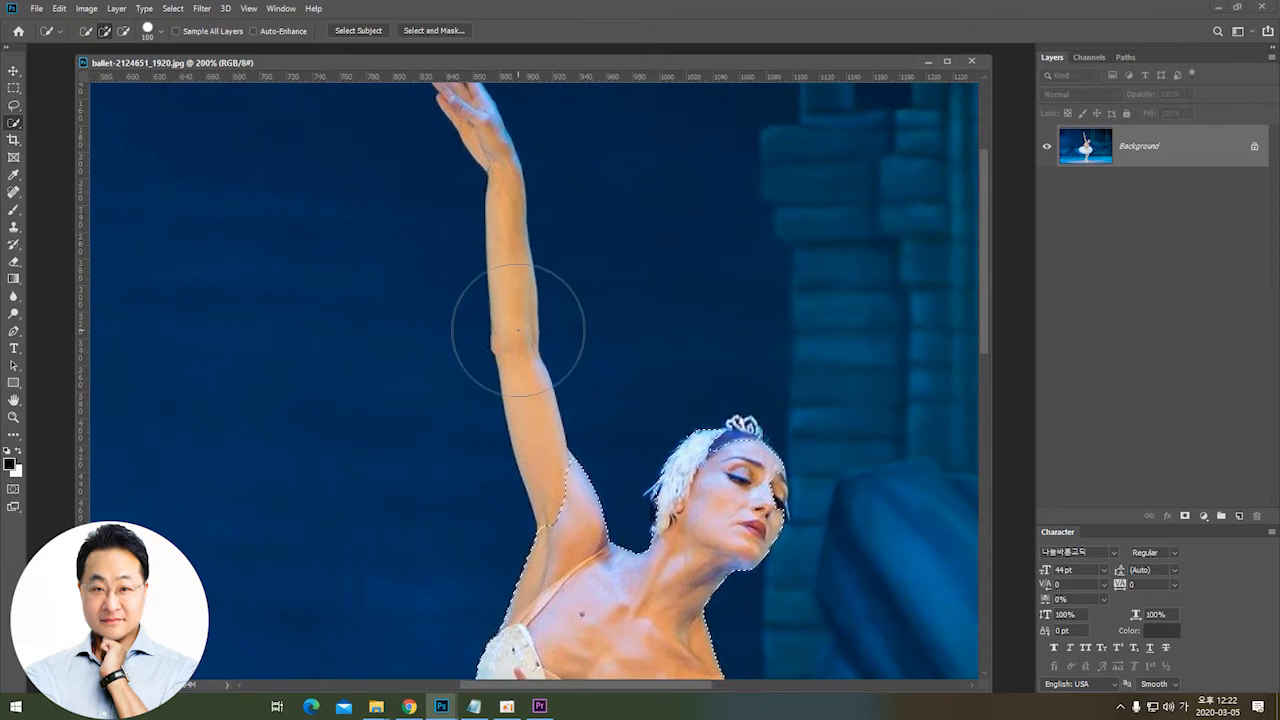
pyautogui.press('[')
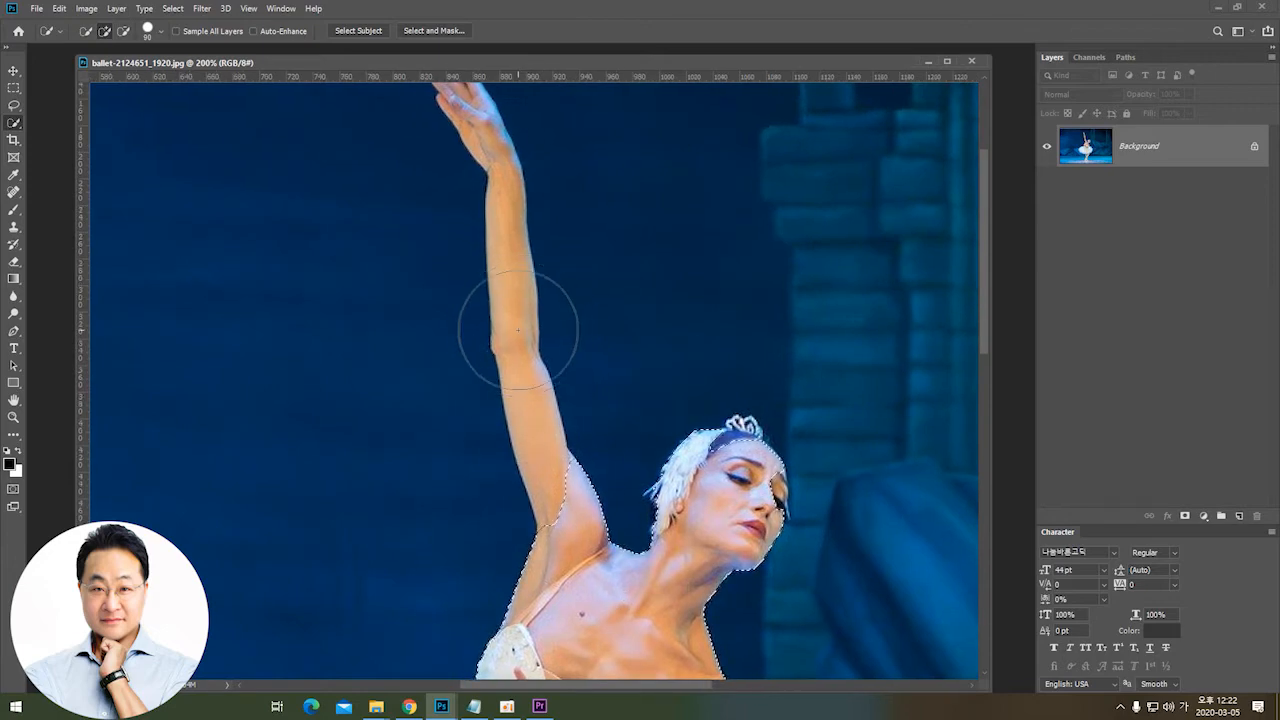
pyautogui.press('[')
pyautogui.press('[')
pyautogui.press('[')
pyautogui.press('[')
pyautogui.press('[')
pyautogui.press('[')
pyautogui.press('[')
pyautogui.press('[')
pyautogui.press('[')
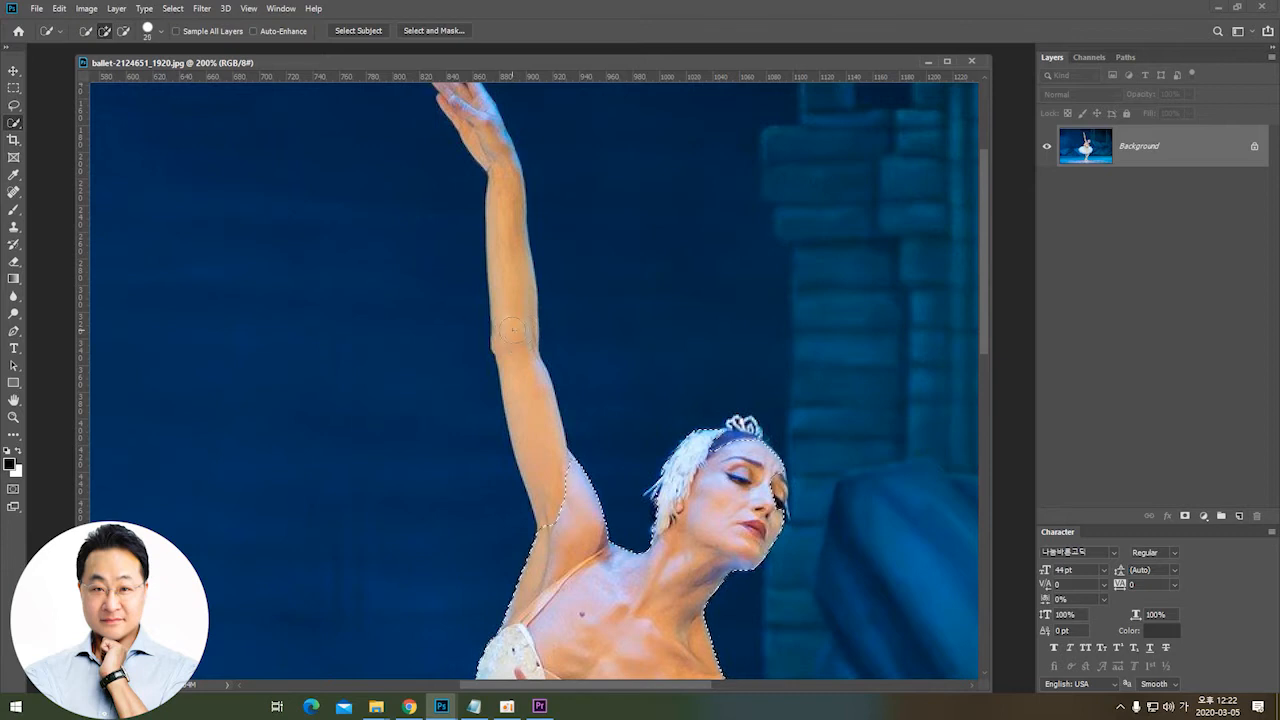
pyautogui.moveTo(504, 290)
pyautogui.mouseDown()
pyautogui.moveTo(519, 409)
pyautogui.moveTo(565, 524)
pyautogui.moveTo(513, 321)
pyautogui.moveTo(495, 170)
pyautogui.moveTo(486, 243)
pyautogui.mouseUp()
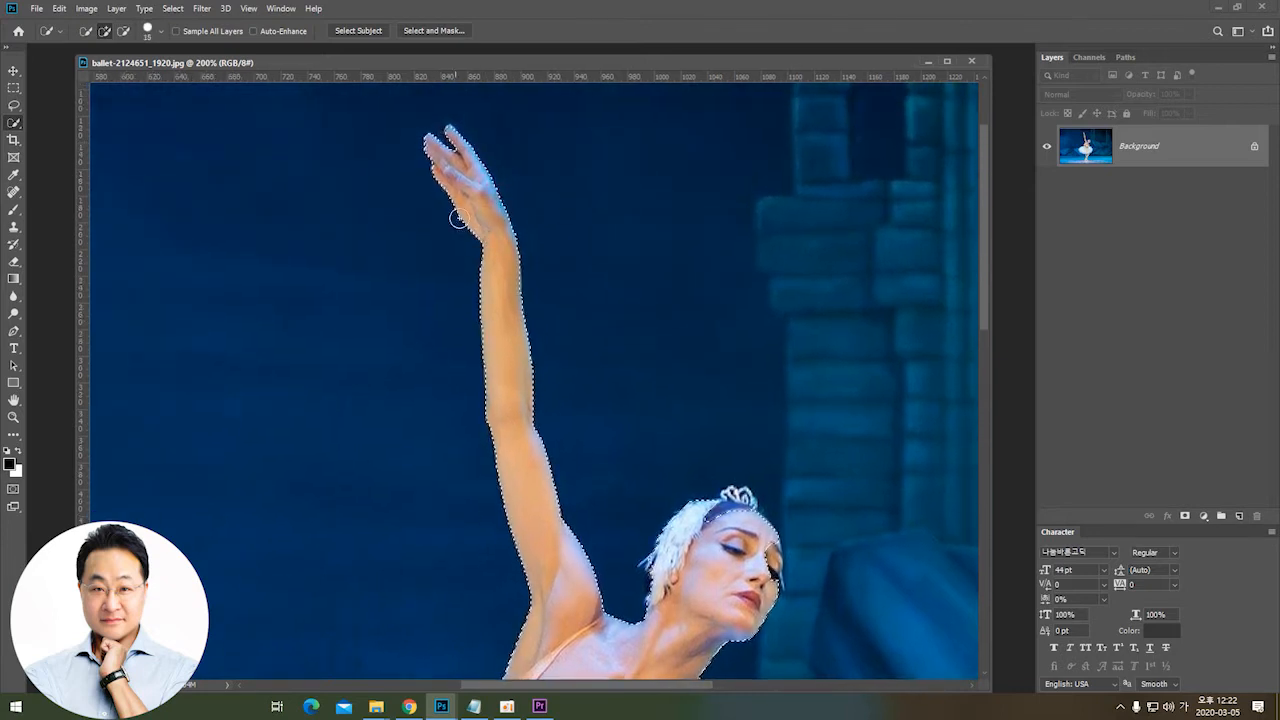
# Step: Use the Lasso in add-to-selection mode to include the missed eyelash detail at the face's edge and loop over the cheek
pyautogui.moveTo(623, 557); pyautogui.dragTo(513, 339)
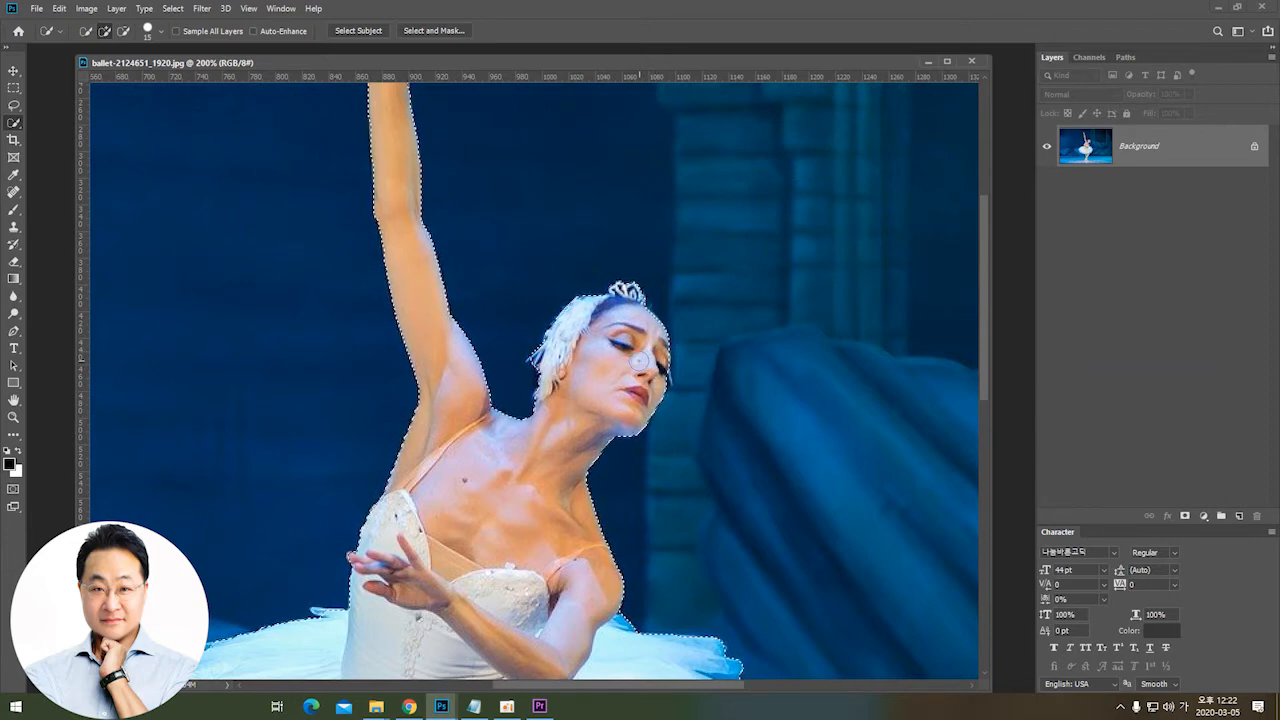
pyautogui.hotkey('ctrl', '+')
pyautogui.hotkey('ctrl', '+')
pyautogui.hotkey('ctrl', '+')
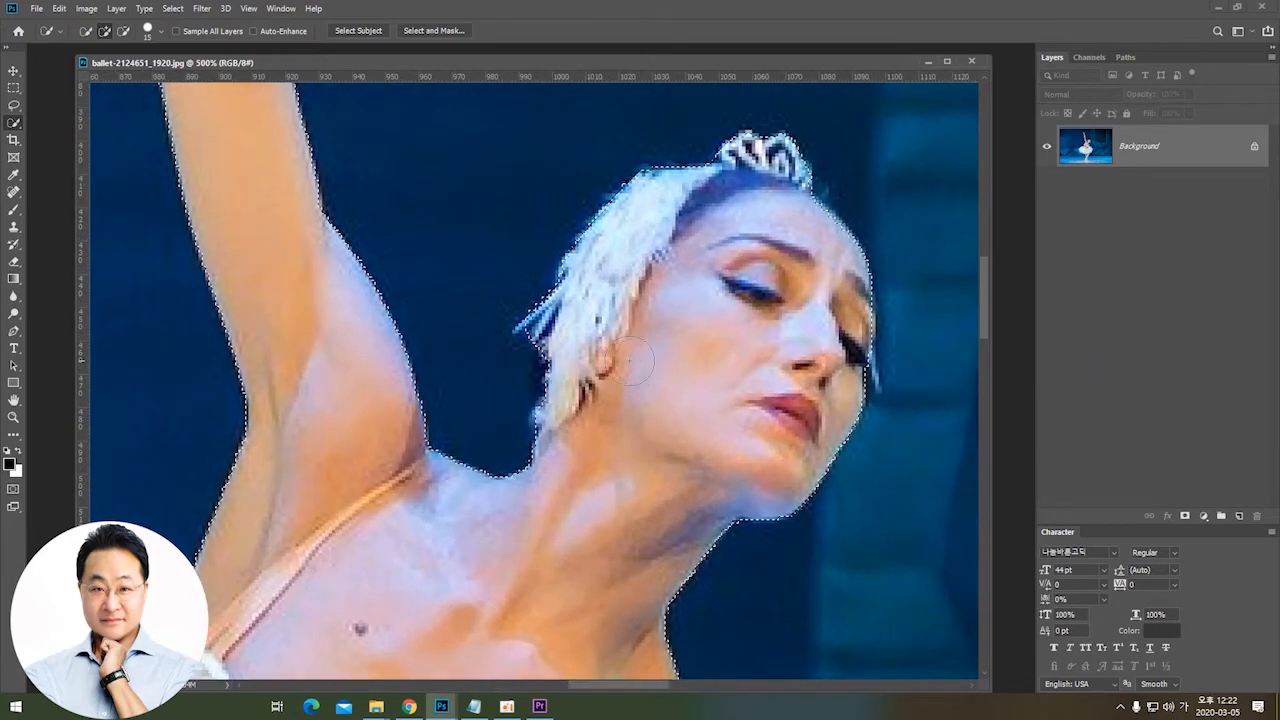
pyautogui.click(518, 323)
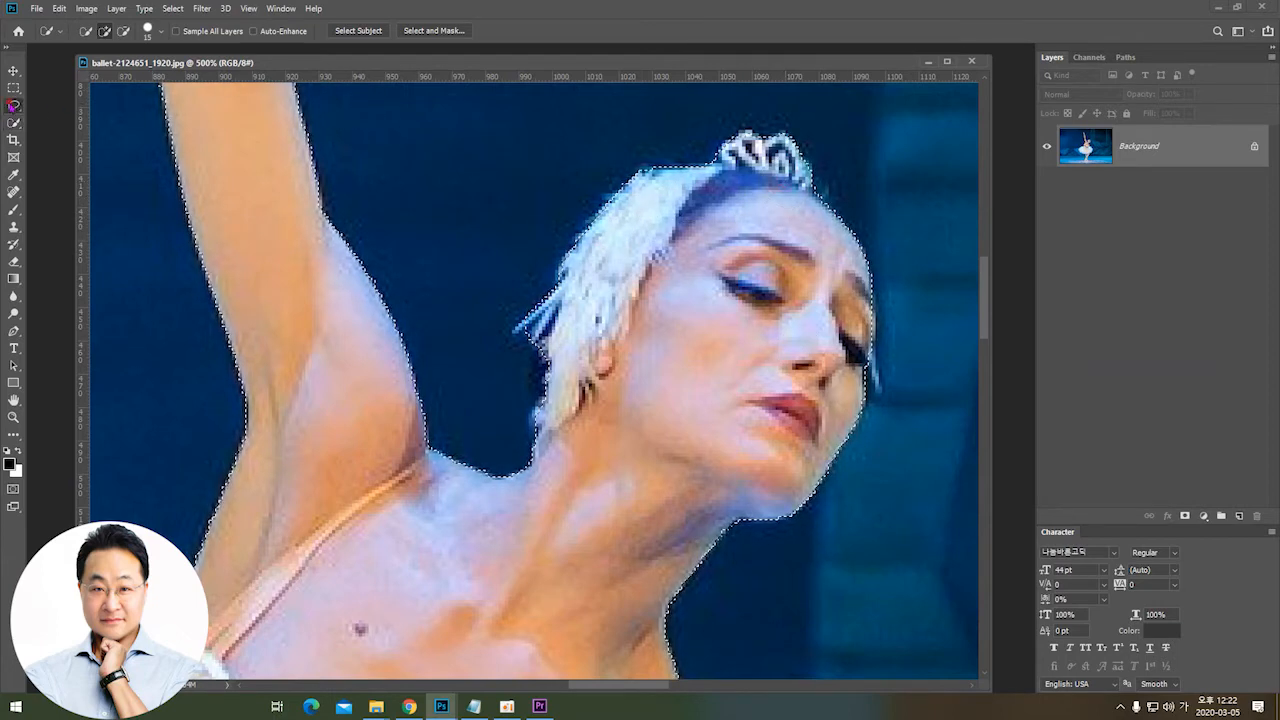
pyautogui.click(13, 105)
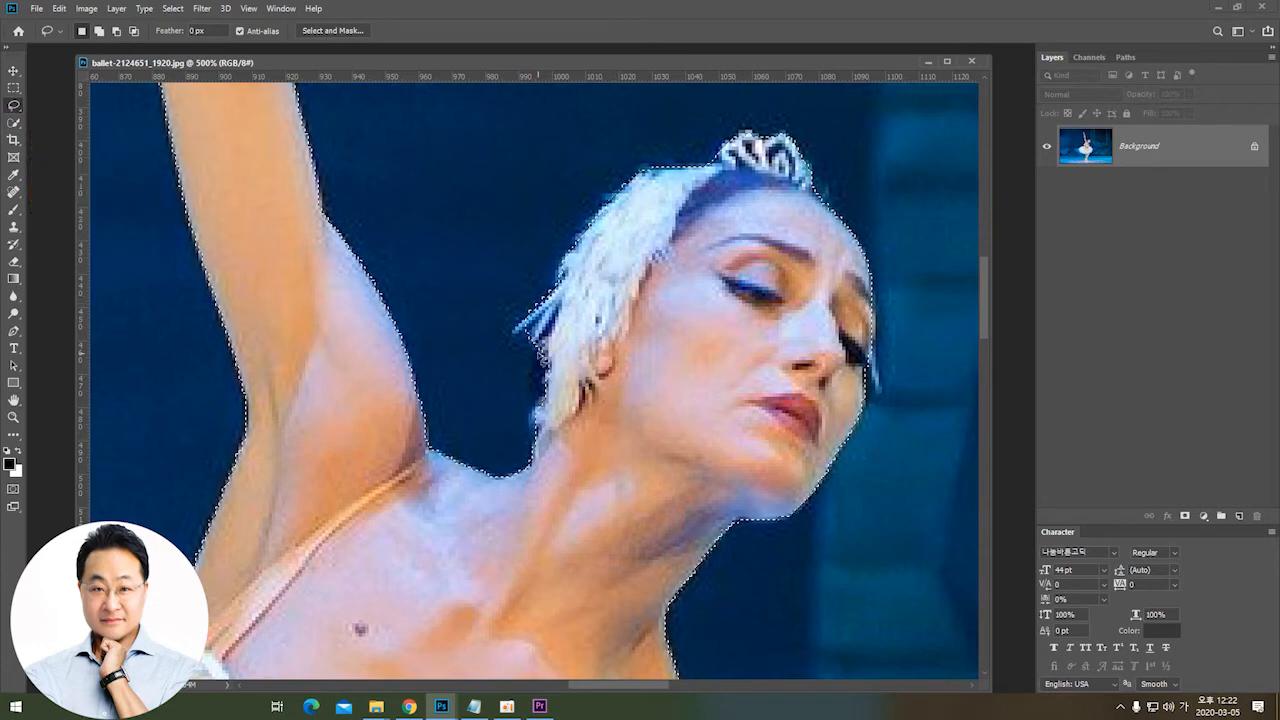
pyautogui.press('shift')
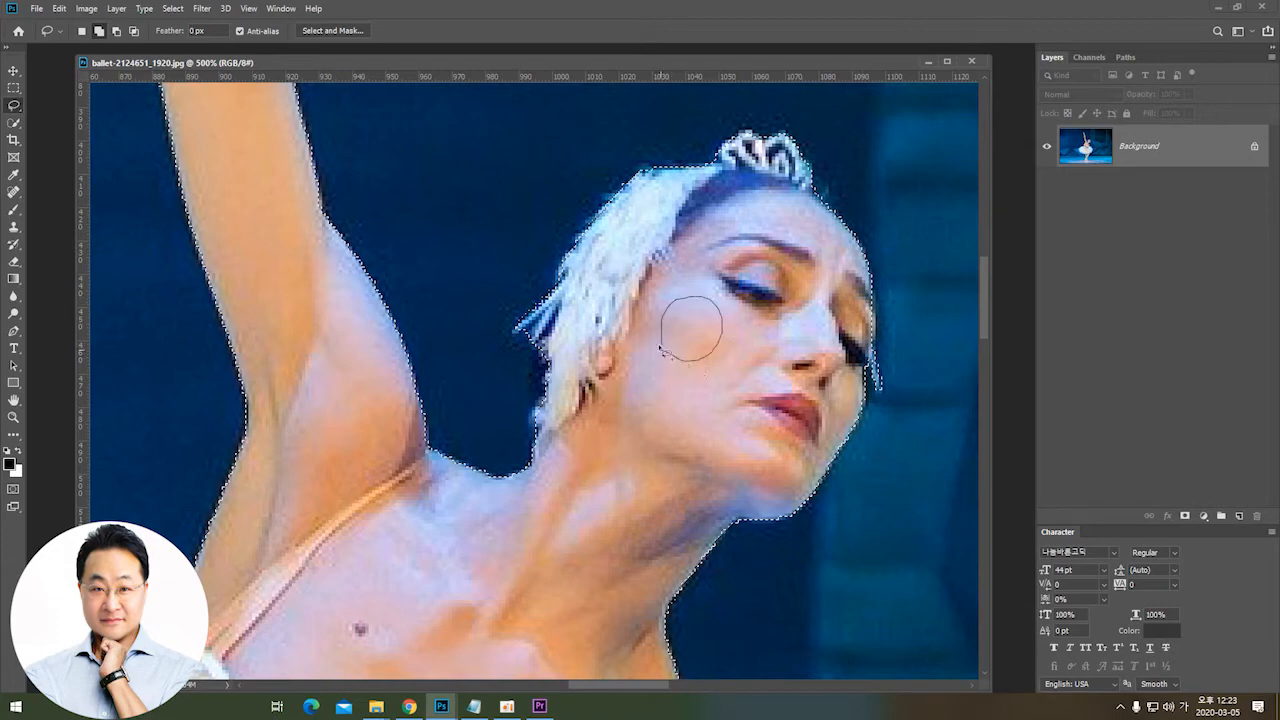
pyautogui.moveTo(681, 308)
pyautogui.mouseDown()
pyautogui.moveTo(745, 338)
pyautogui.moveTo(678, 329)
pyautogui.moveTo(704, 312)
pyautogui.moveTo(724, 342)
pyautogui.moveTo(707, 353)
pyautogui.moveTo(681, 322)
pyautogui.mouseUp()
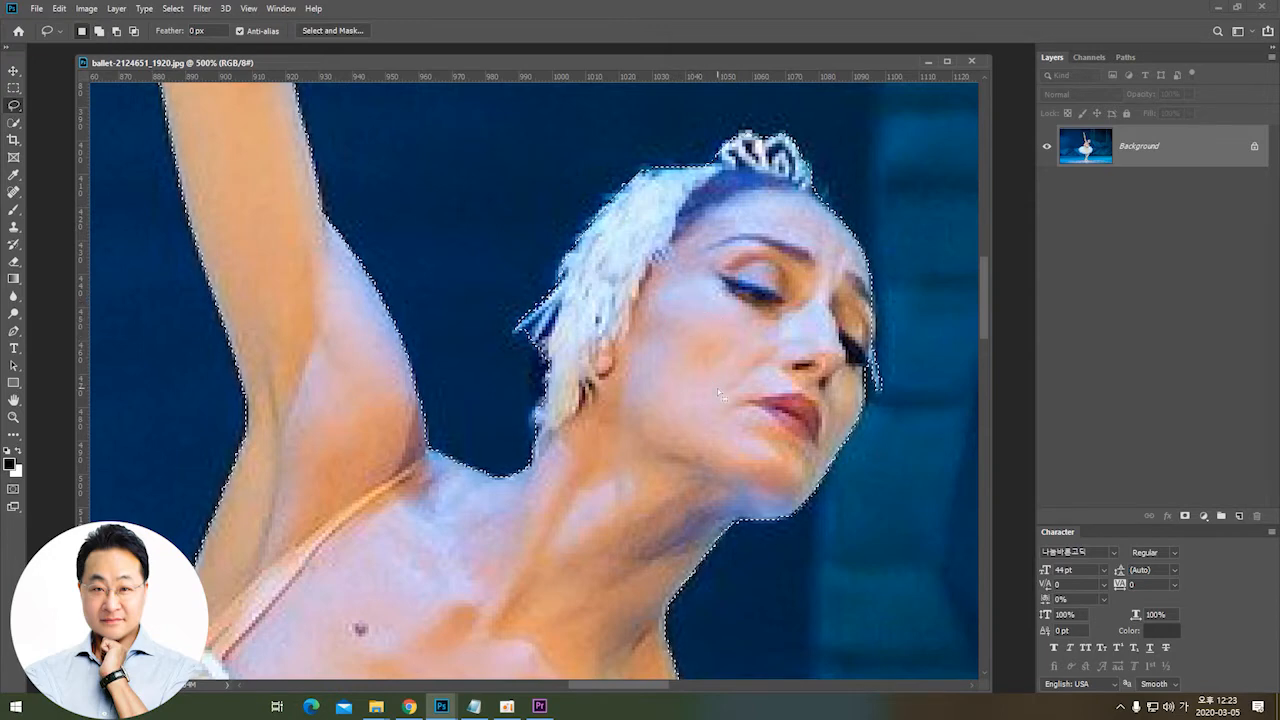
# Step: Add the missed tulle tip on the tutu's outer right edge, below the shoulder, to the selection with the Lasso
pyautogui.moveTo(768, 452); pyautogui.dragTo(731, 170)
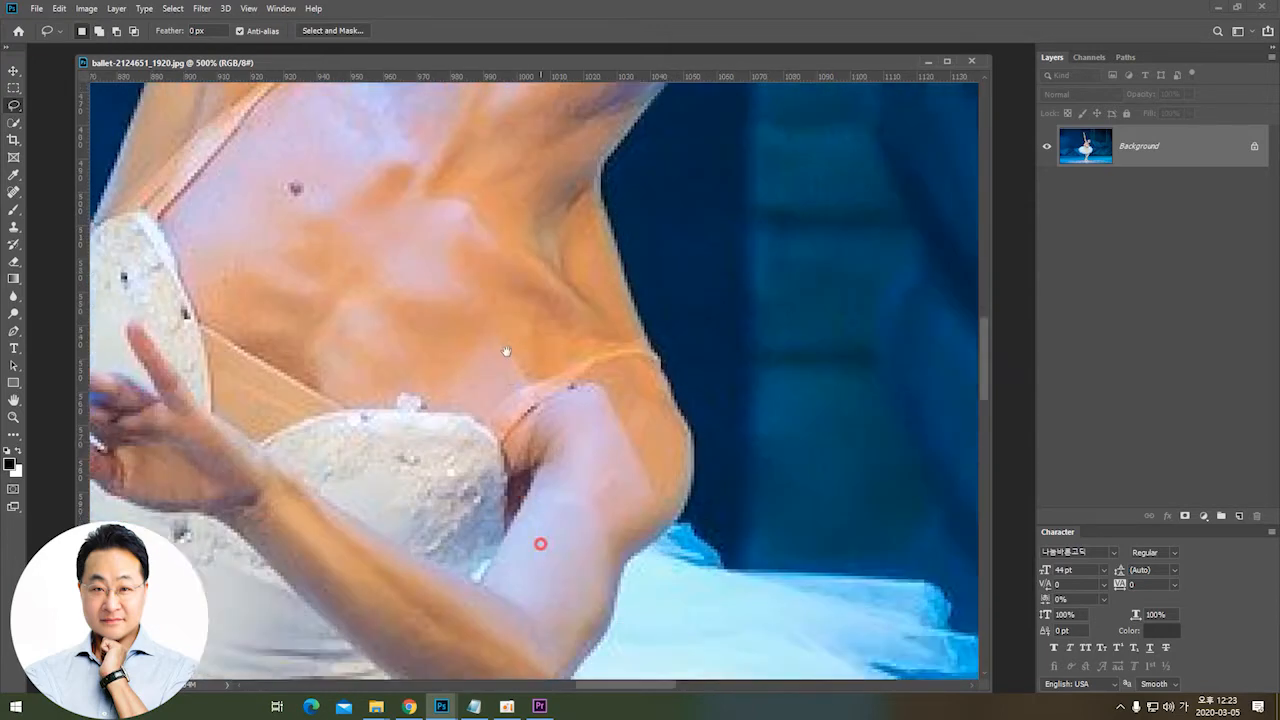
pyautogui.moveTo(540, 537); pyautogui.dragTo(648, 153)
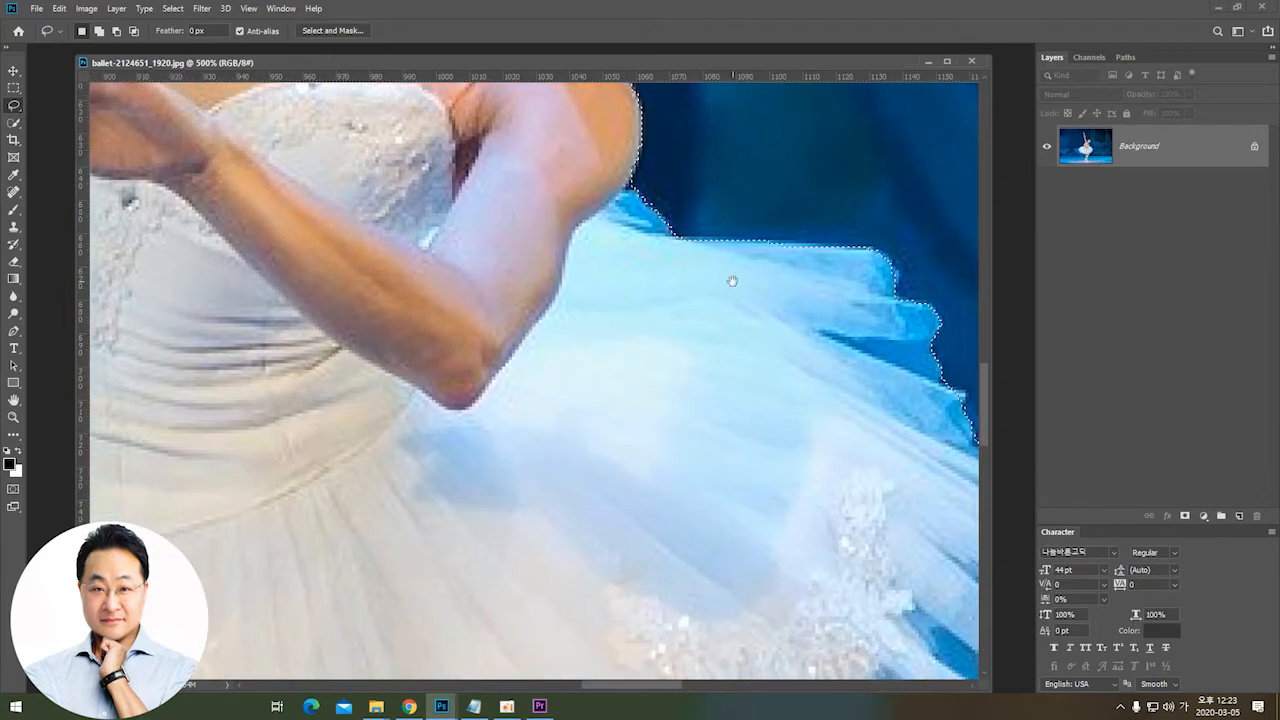
pyautogui.moveTo(731, 280); pyautogui.dragTo(486, 177)
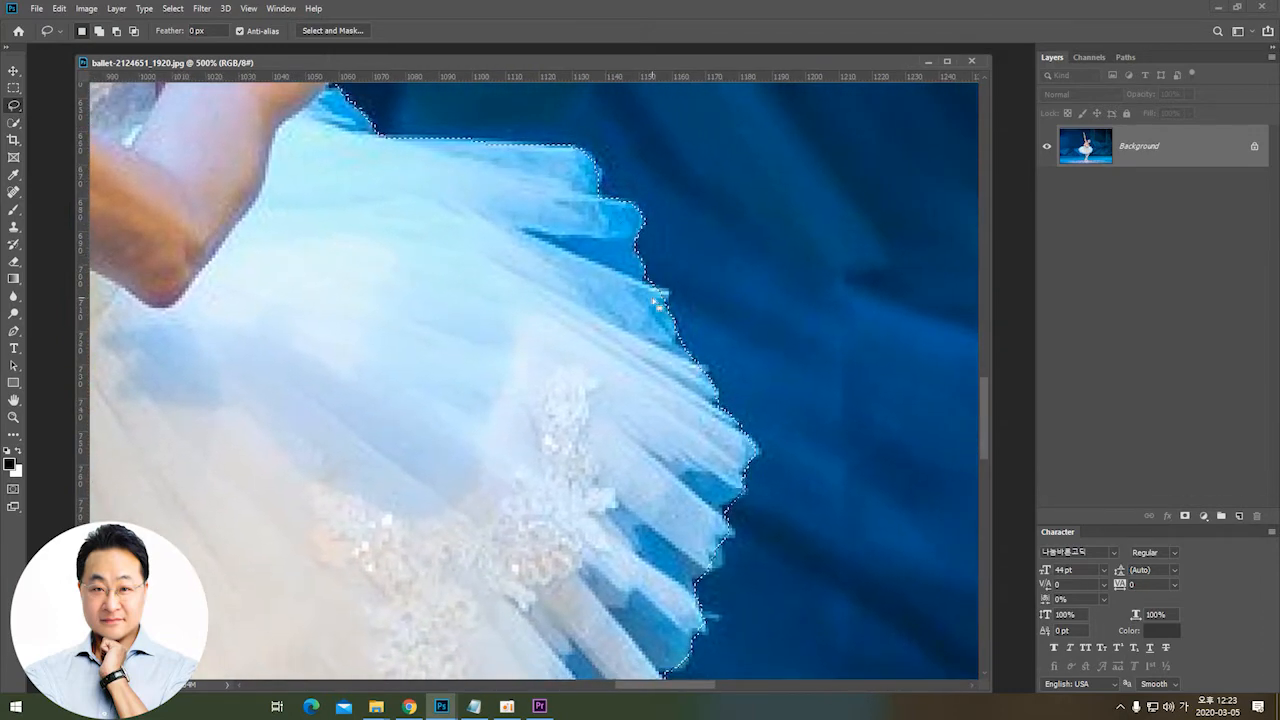
pyautogui.keyDown('shift'); pyautogui.click(650, 286); pyautogui.keyUp('shift')
pyautogui.moveTo(650, 286); pyautogui.dragTo(672, 295)
# Step: Add the missed tulle tips along the tutu's lower-right edge to the selection with the Lasso
pyautogui.moveTo(655, 480)
pyautogui.mouseDown()
pyautogui.moveTo(714, 322)
pyautogui.moveTo(741, 184)
pyautogui.mouseUp()
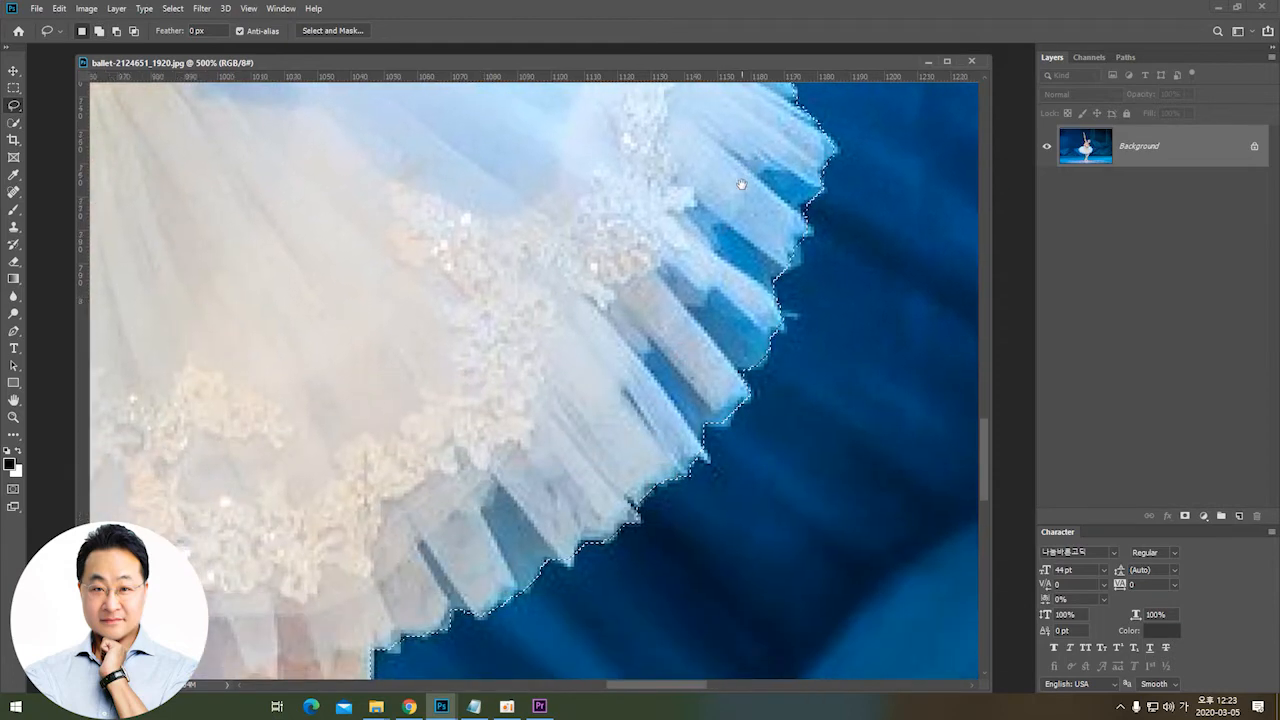
pyautogui.keyDown('shift'); pyautogui.click(785, 214); pyautogui.keyUp('shift')
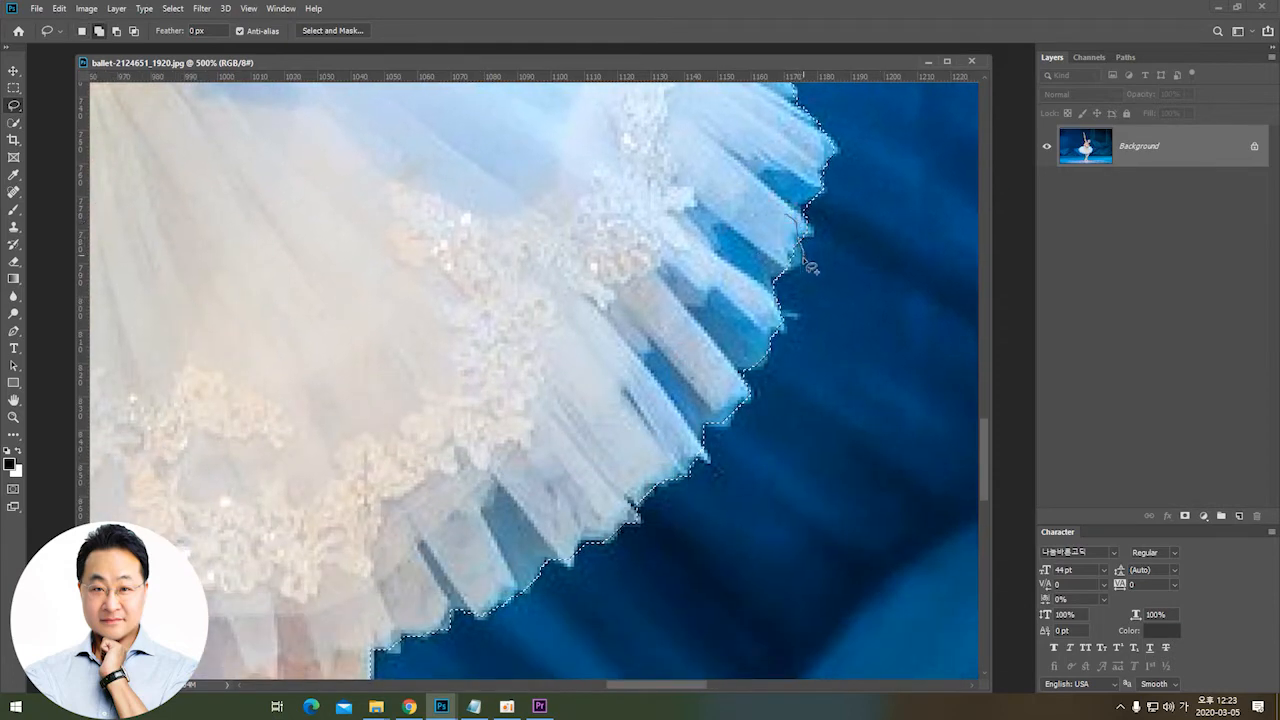
pyautogui.moveTo(778, 222); pyautogui.dragTo(784, 215)
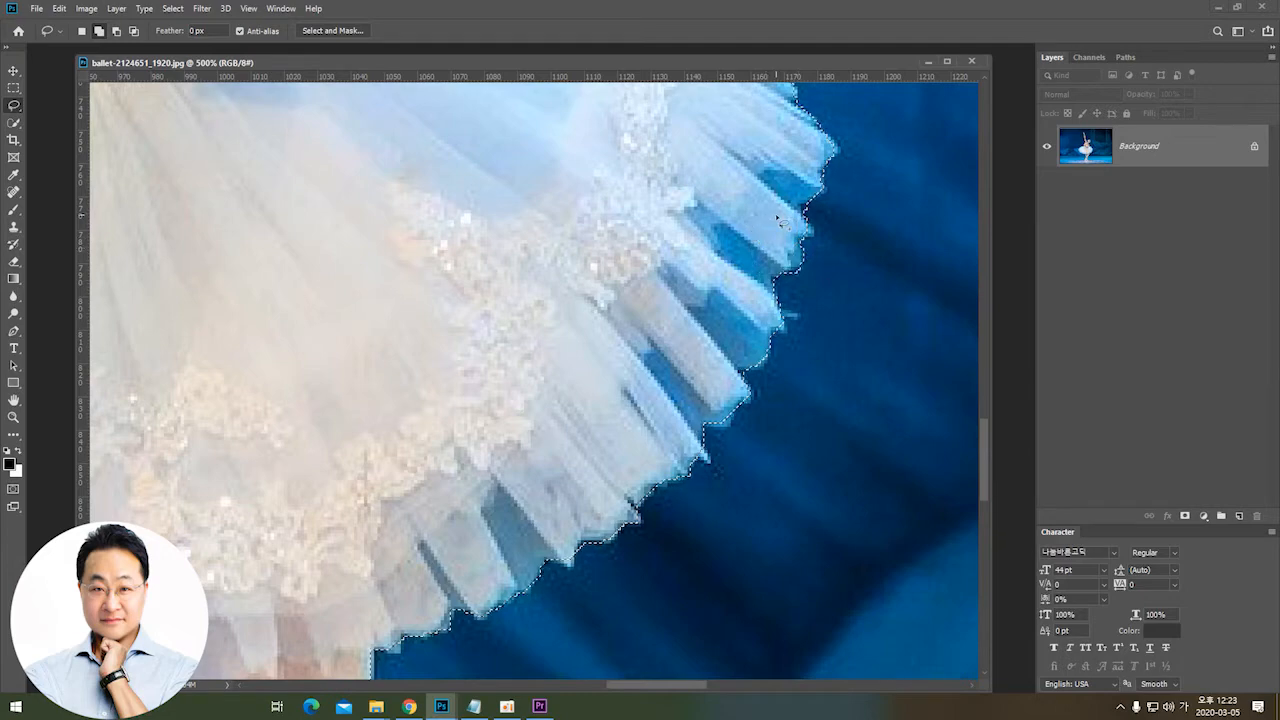
pyautogui.moveTo(730, 367); pyautogui.dragTo(744, 376)
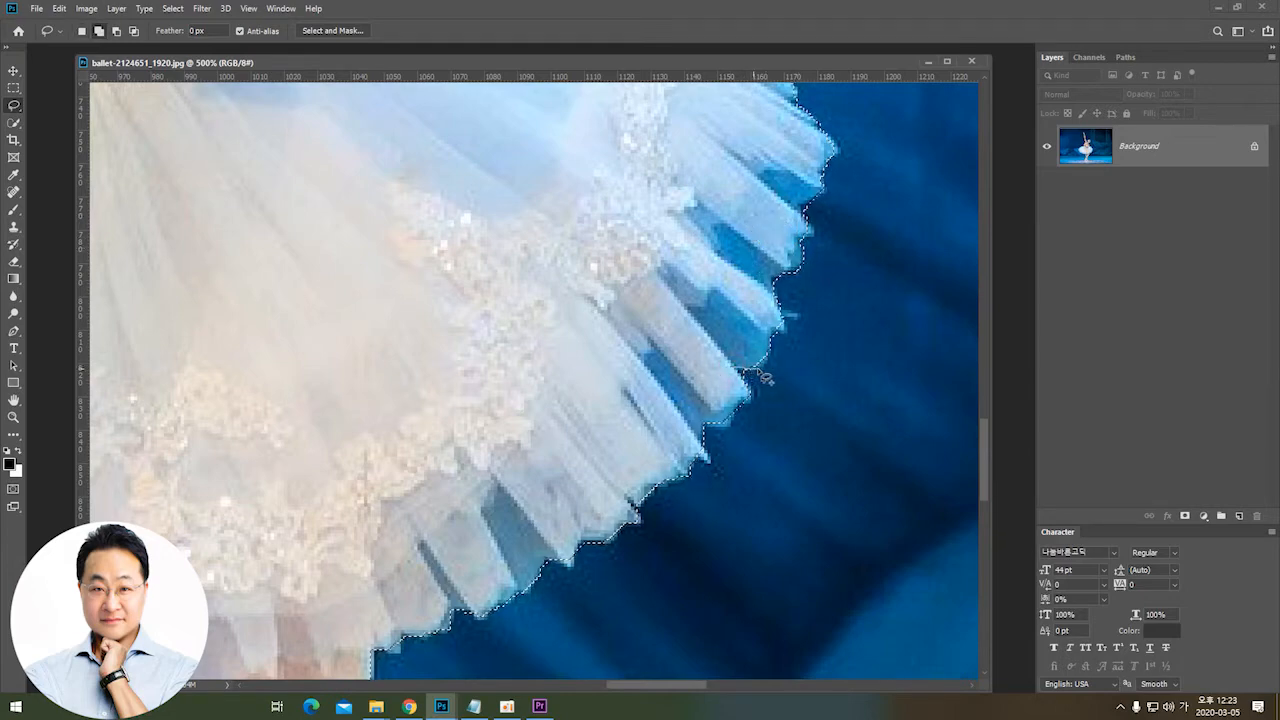
pyautogui.moveTo(627, 345); pyautogui.dragTo(735, 370)
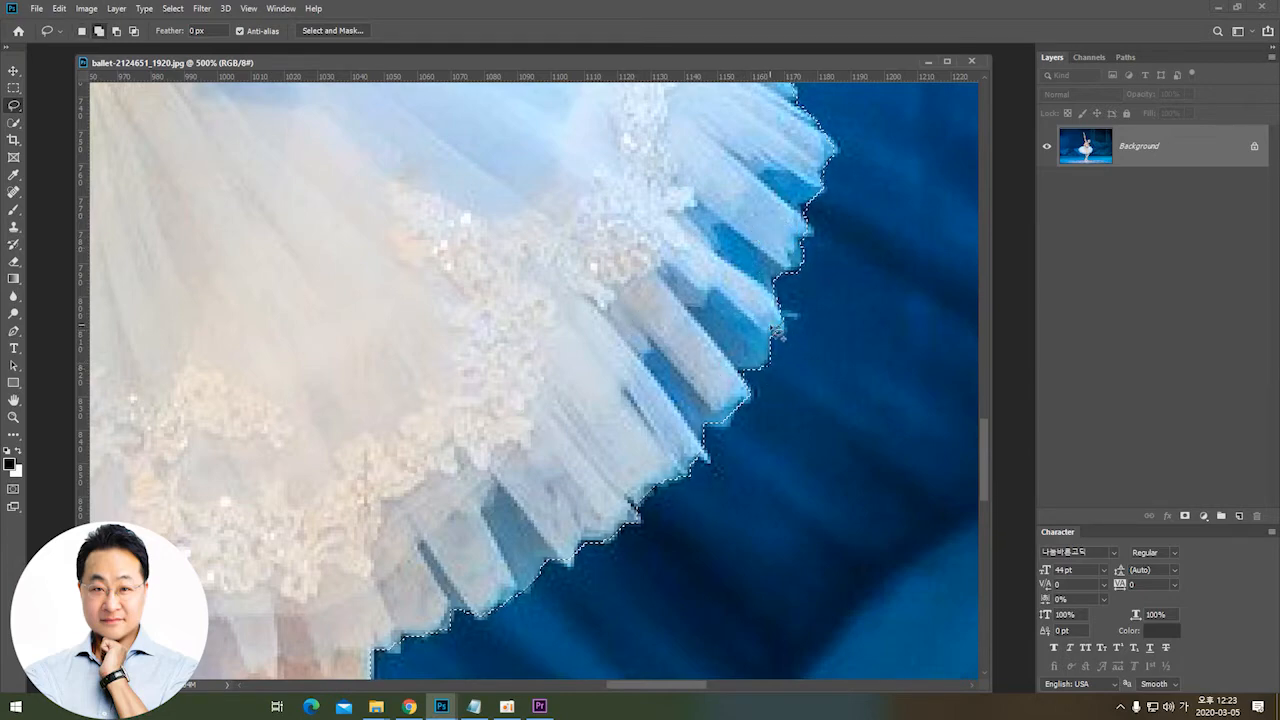
pyautogui.moveTo(757, 297); pyautogui.dragTo(782, 330)
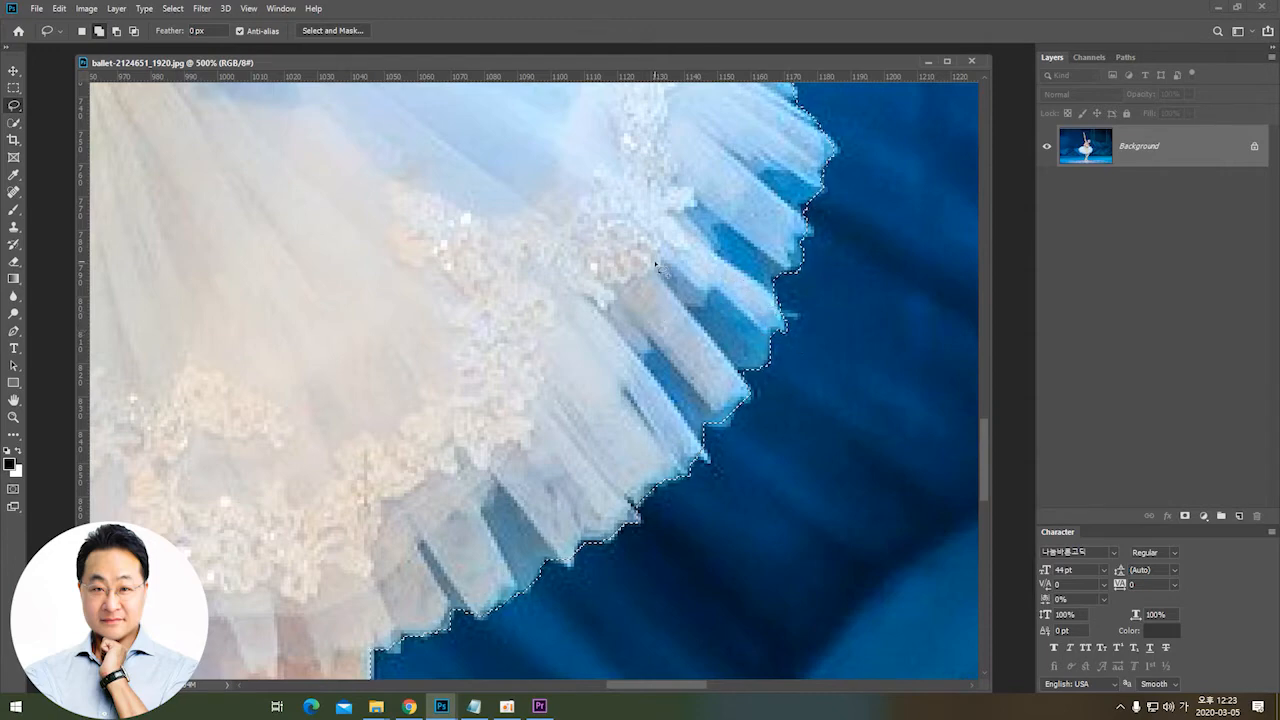
pyautogui.moveTo(703, 432); pyautogui.dragTo(722, 438)
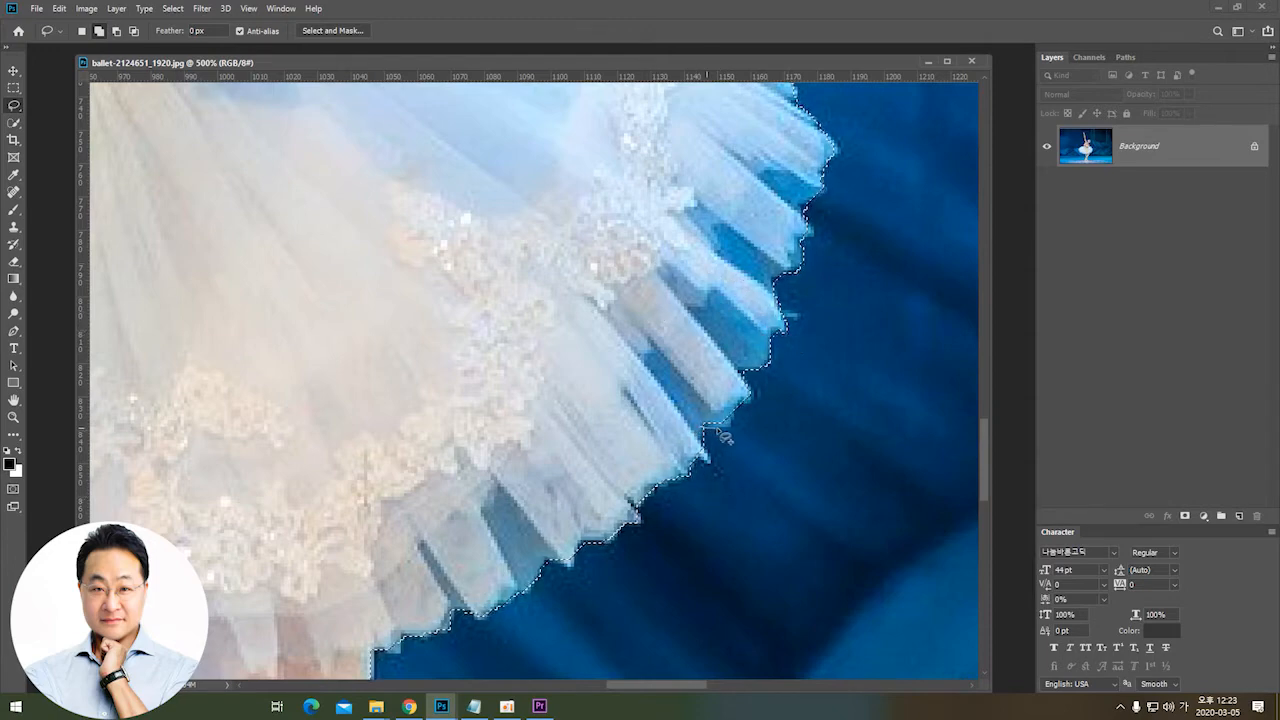
pyautogui.moveTo(731, 383); pyautogui.dragTo(748, 396)
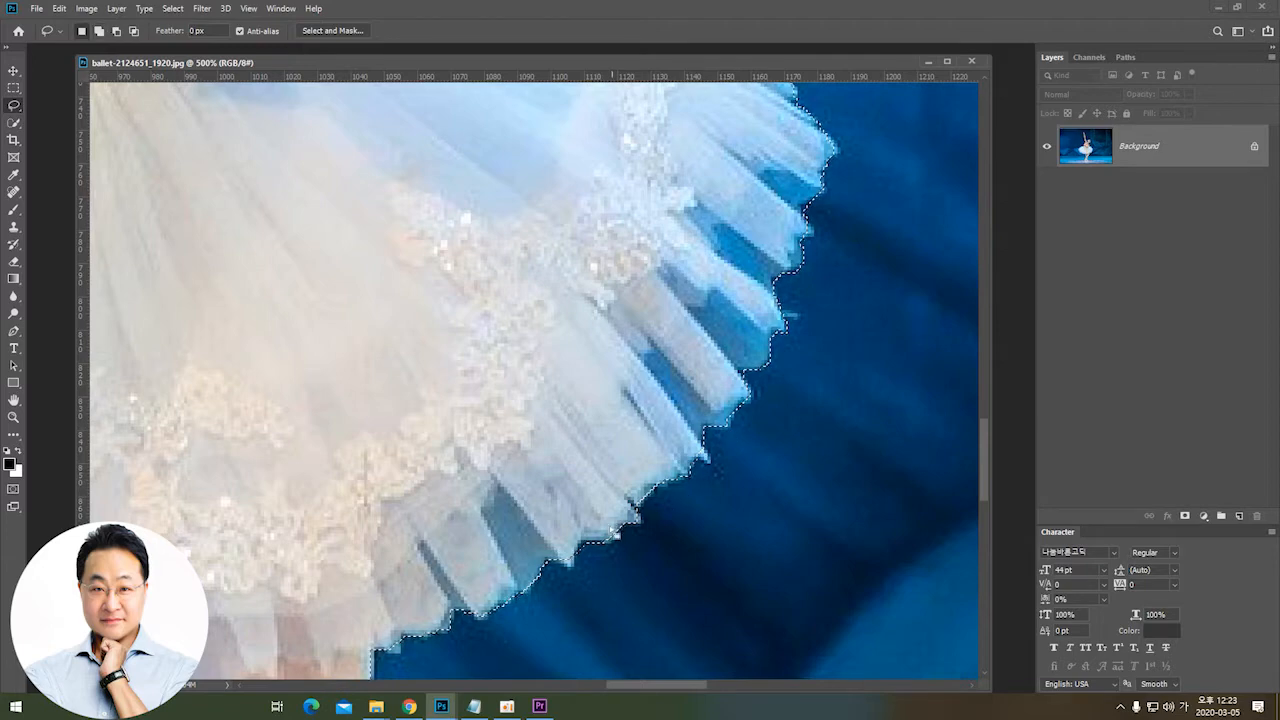
# Step: Add the missed bits of the tutu hem just right of the front knee to the selection
pyautogui.scroll(-5, 551, 475)
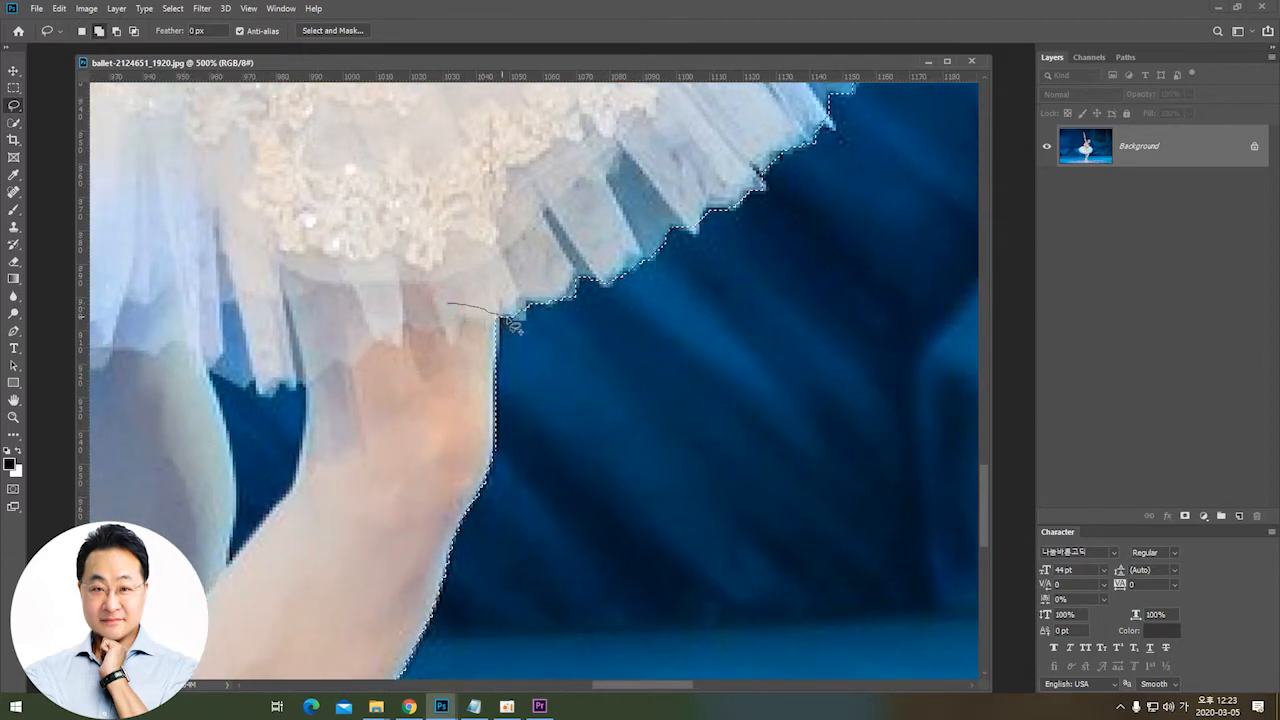
pyautogui.moveTo(527, 238); pyautogui.dragTo(528, 242)
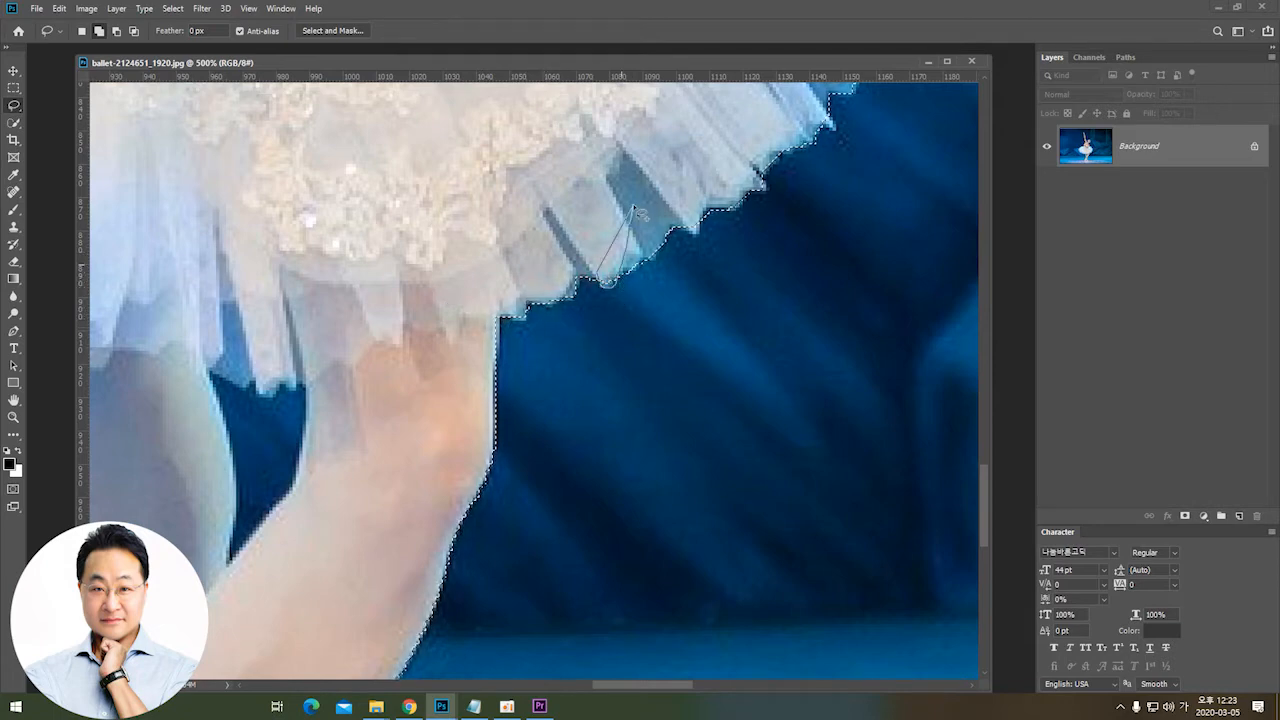
pyautogui.moveTo(634, 207)
pyautogui.mouseDown()
pyautogui.moveTo(656, 270)
pyautogui.moveTo(623, 278)
pyautogui.moveTo(679, 219)
pyautogui.mouseUp()
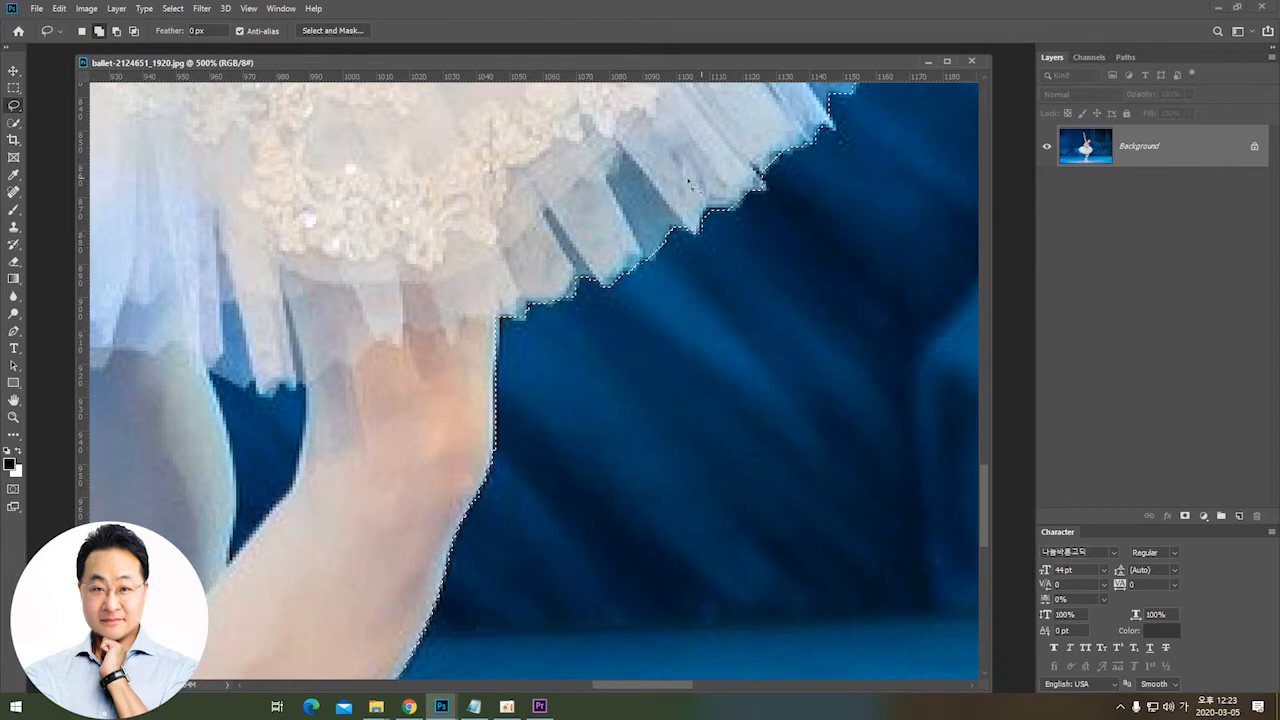
# Step: Extend the selection with the Lasso to cover the underside of the front ballet shoe from heel to toe
pyautogui.moveTo(349, 560); pyautogui.dragTo(483, 191)
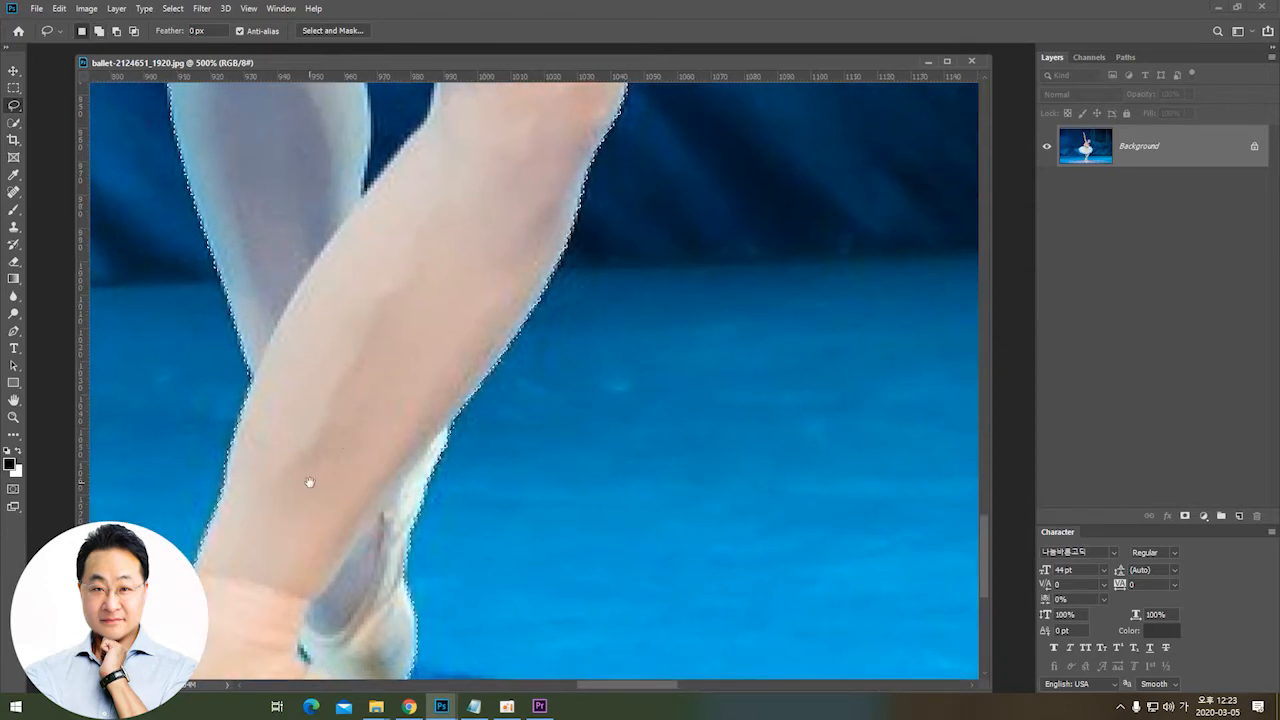
pyautogui.moveTo(309, 480); pyautogui.dragTo(537, 166)
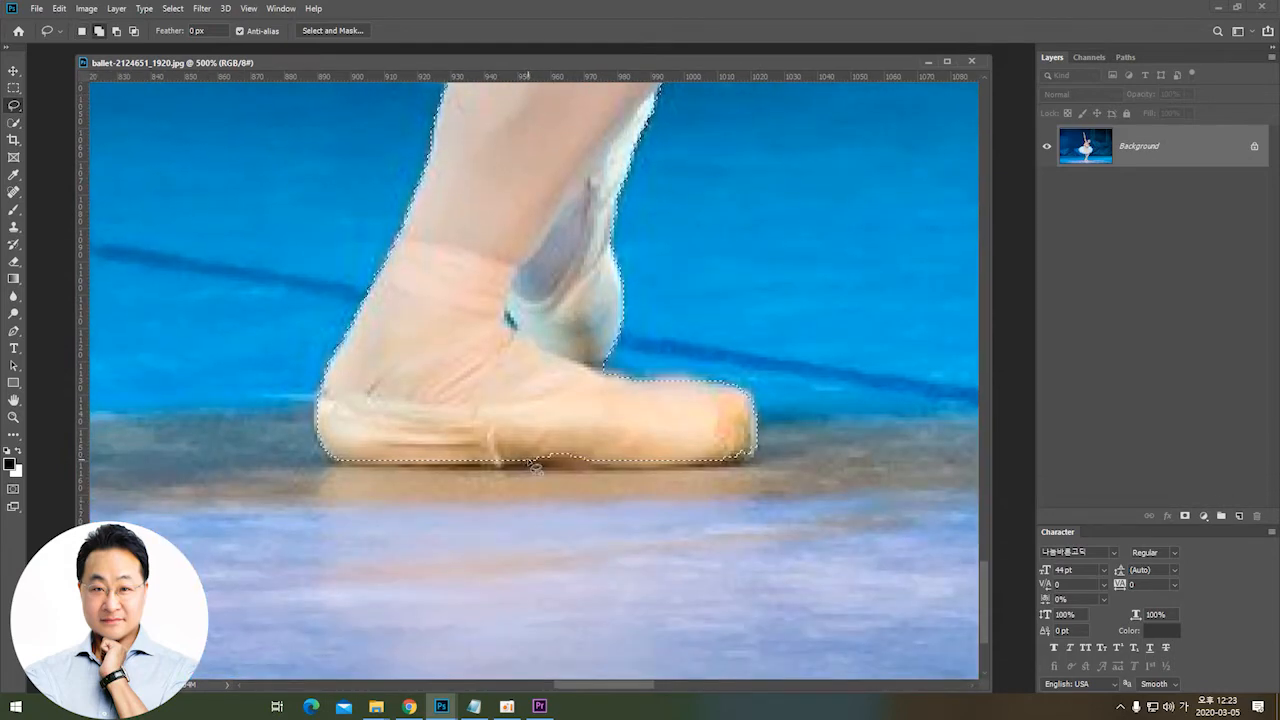
pyautogui.moveTo(529, 459)
pyautogui.mouseDown()
pyautogui.moveTo(541, 460)
pyautogui.moveTo(543, 423)
pyautogui.moveTo(521, 458)
pyautogui.mouseUp()
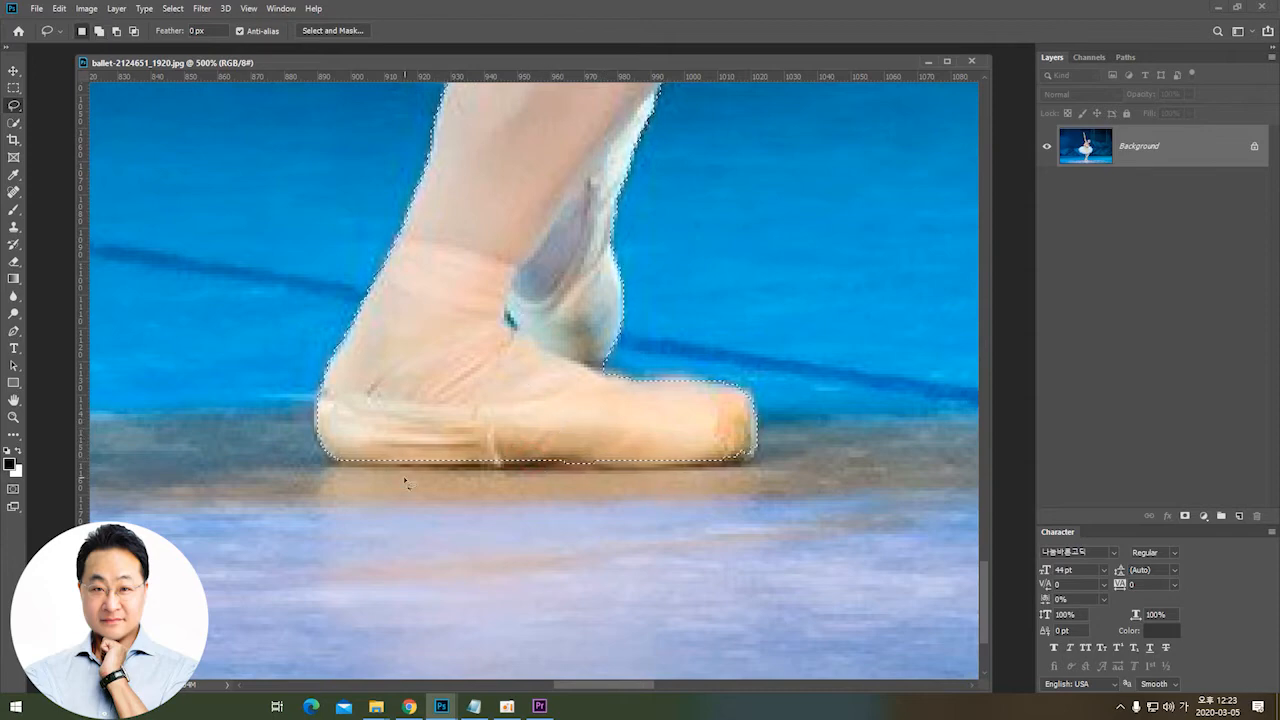
pyautogui.moveTo(336, 461); pyautogui.dragTo(336, 462)
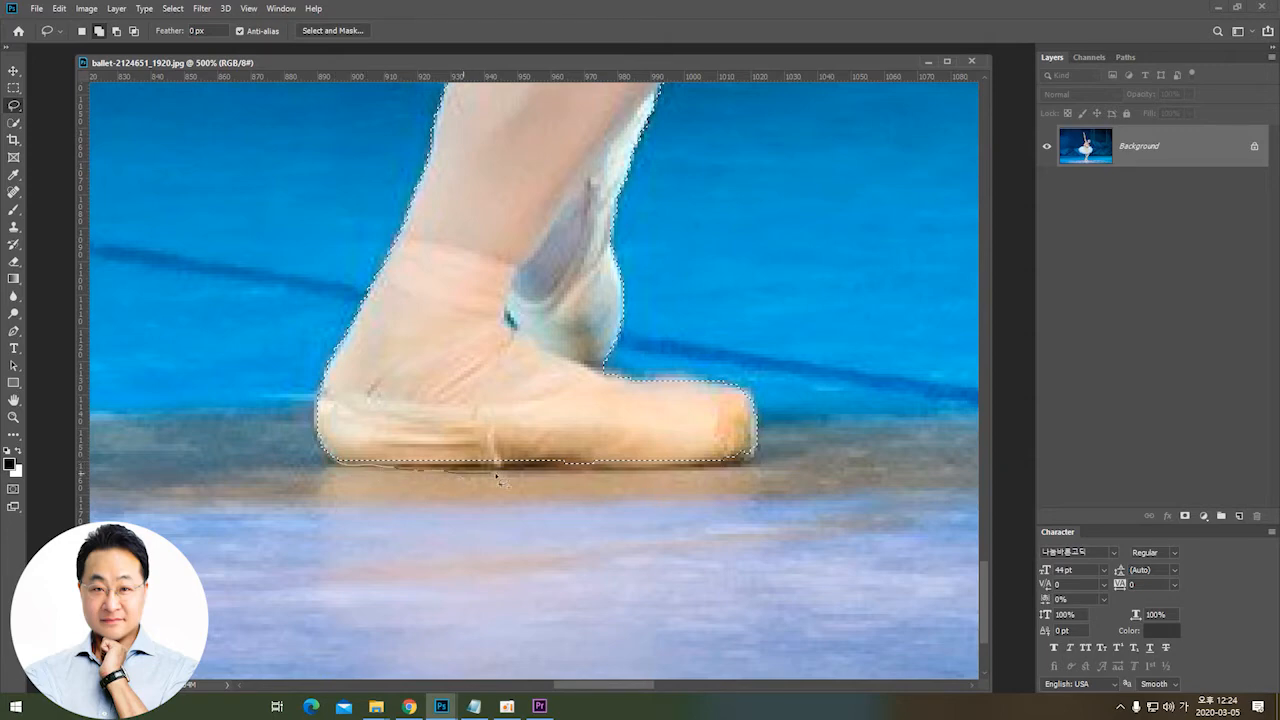
pyautogui.moveTo(660, 438); pyautogui.dragTo(592, 474)
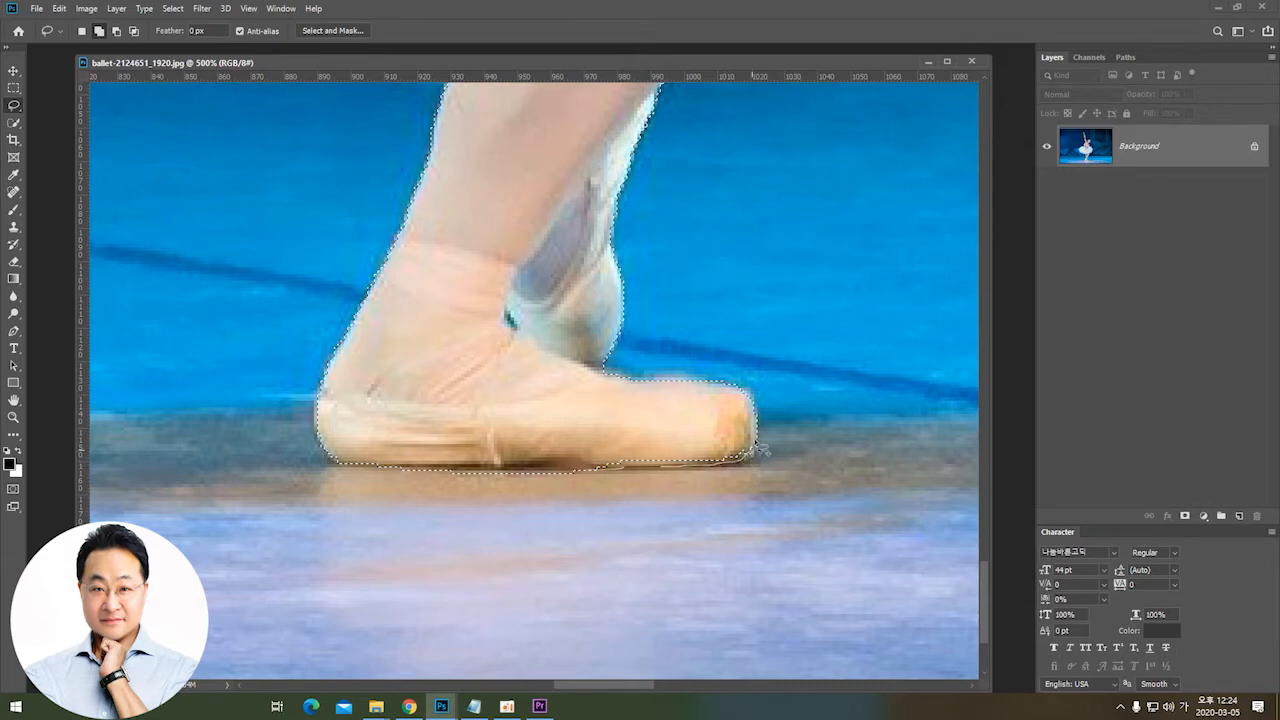
pyautogui.moveTo(758, 440); pyautogui.dragTo(758, 440)
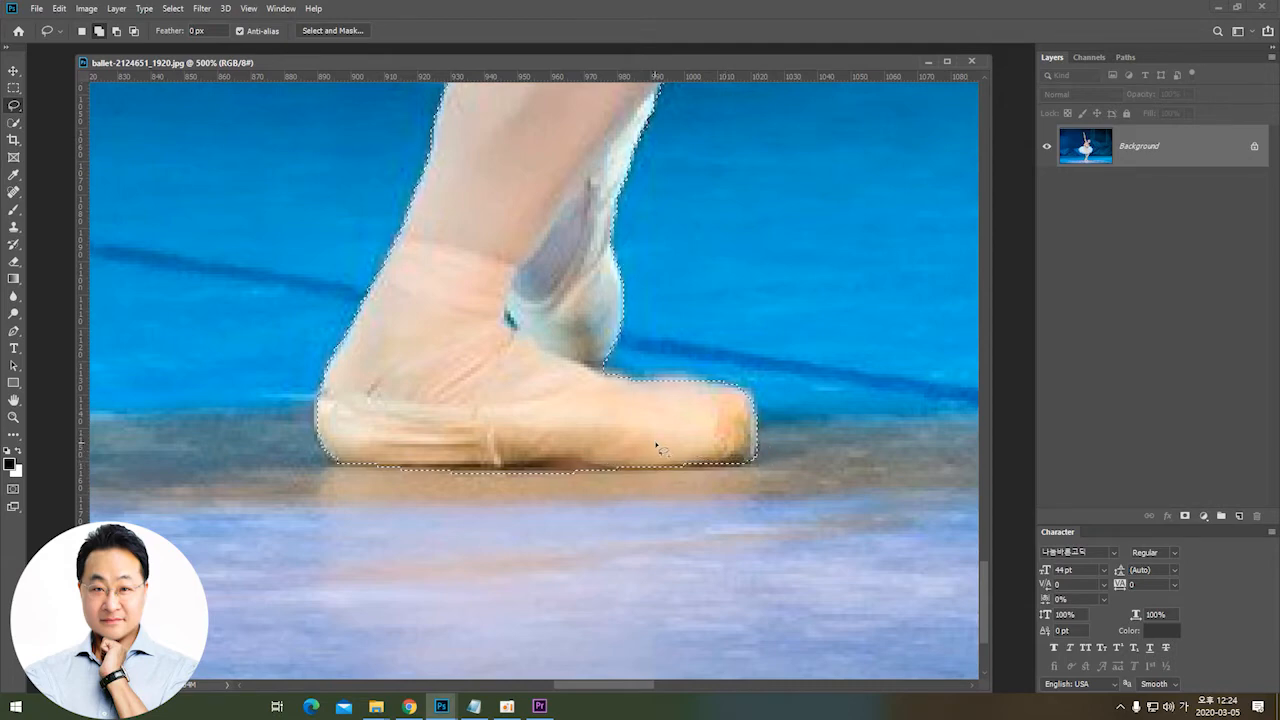
# Step: Use the Lasso in subtract mode to remove the upper part of the background gap between the legs, following the tutu hem
pyautogui.scroll(5, 650, 440)
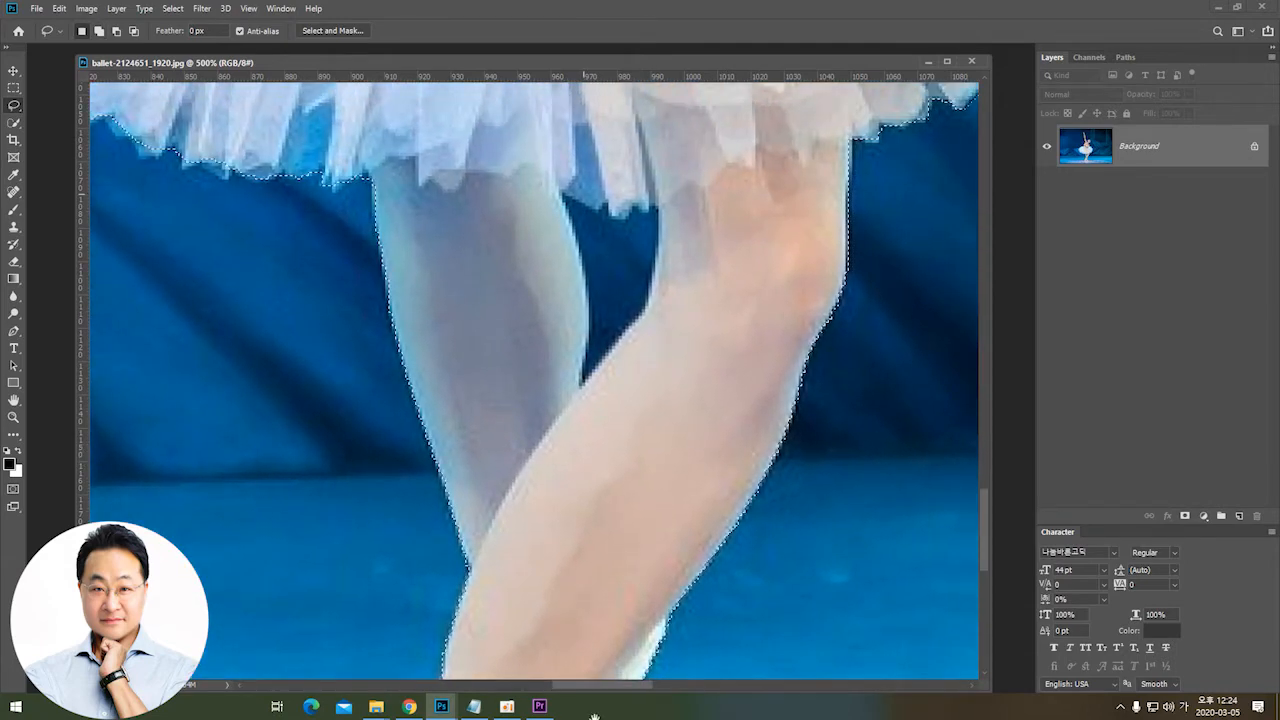
pyautogui.press('shift')
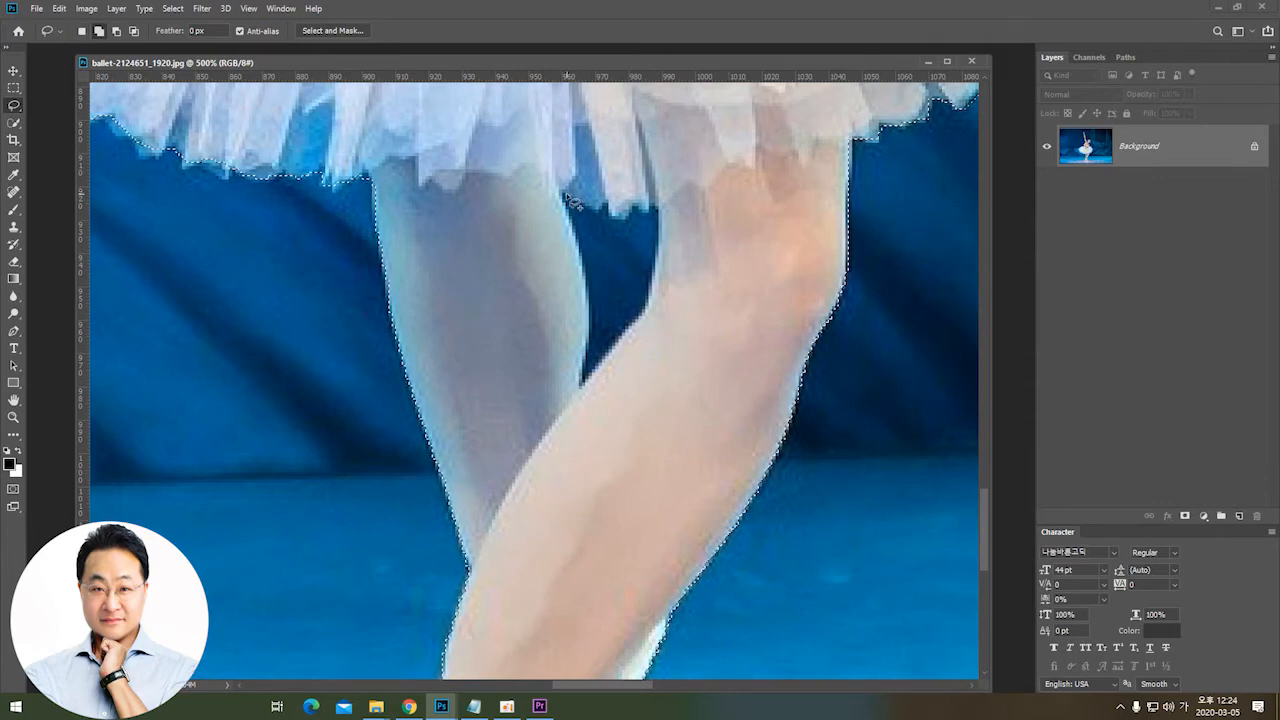
pyautogui.moveTo(564, 194); pyautogui.dragTo(592, 212)
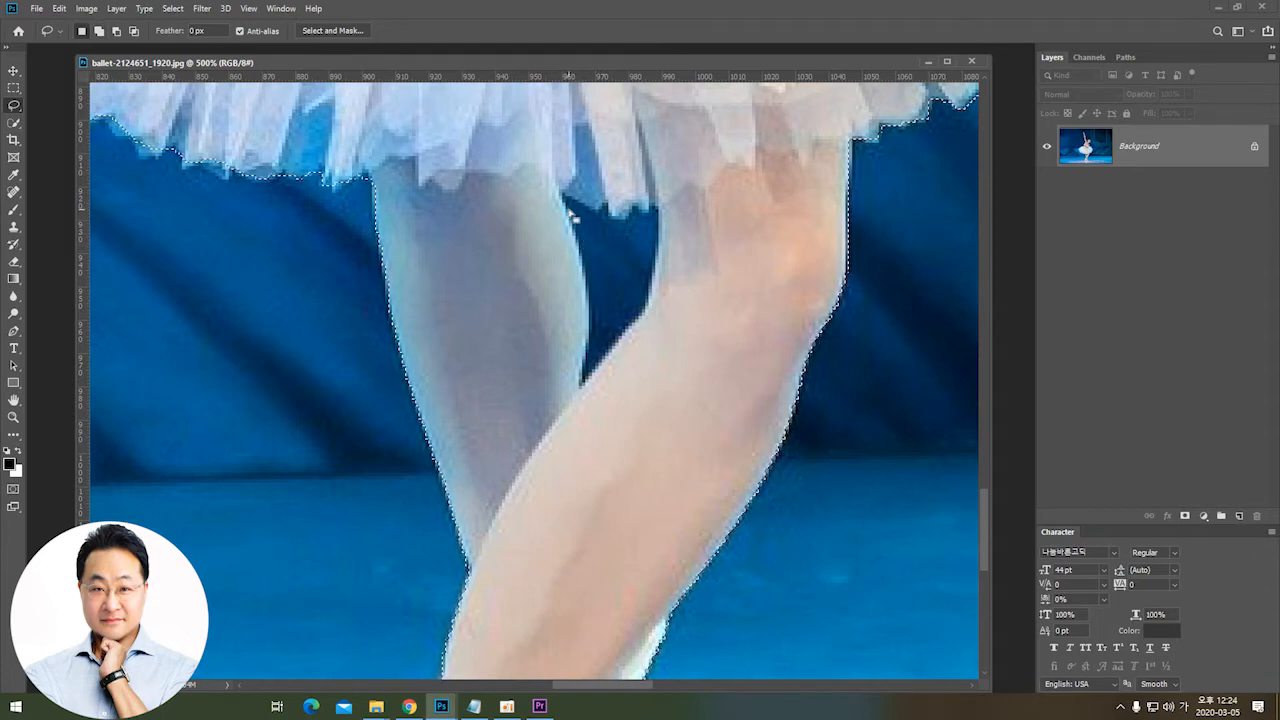
pyautogui.press('alt')
pyautogui.moveTo(552, 190); pyautogui.dragTo(576, 204)
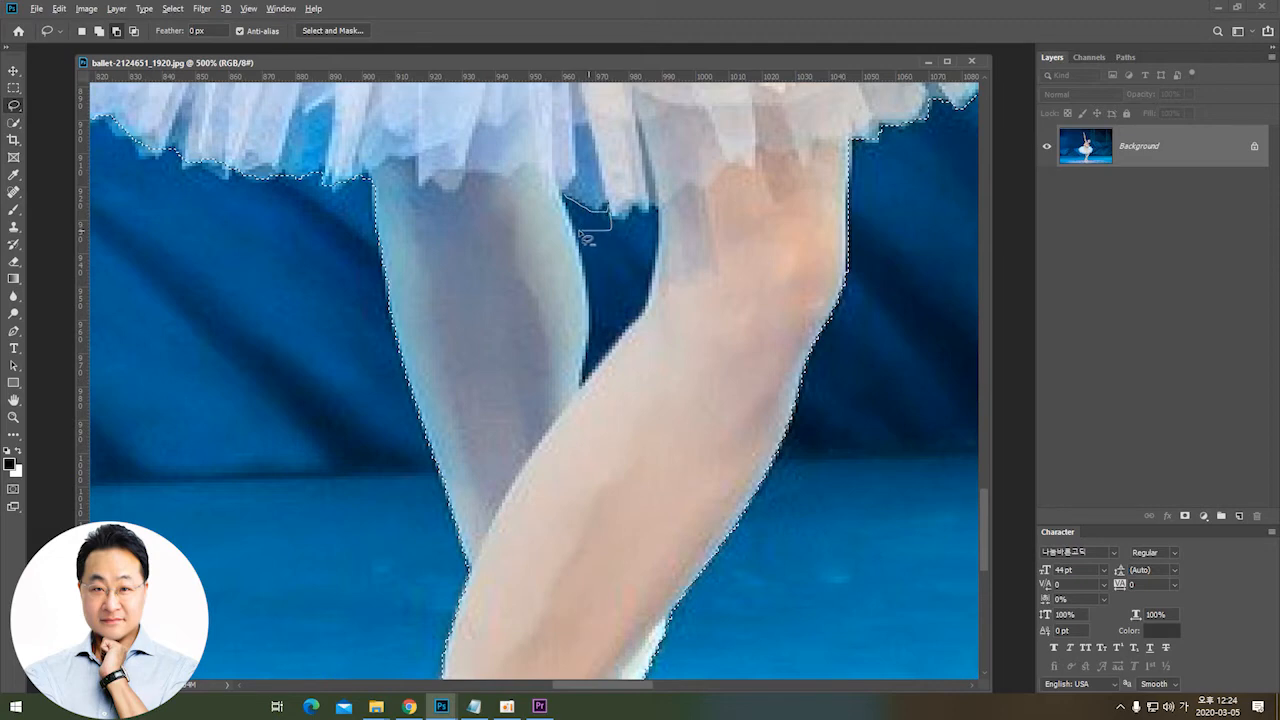
pyautogui.moveTo(572, 214); pyautogui.dragTo(566, 199)
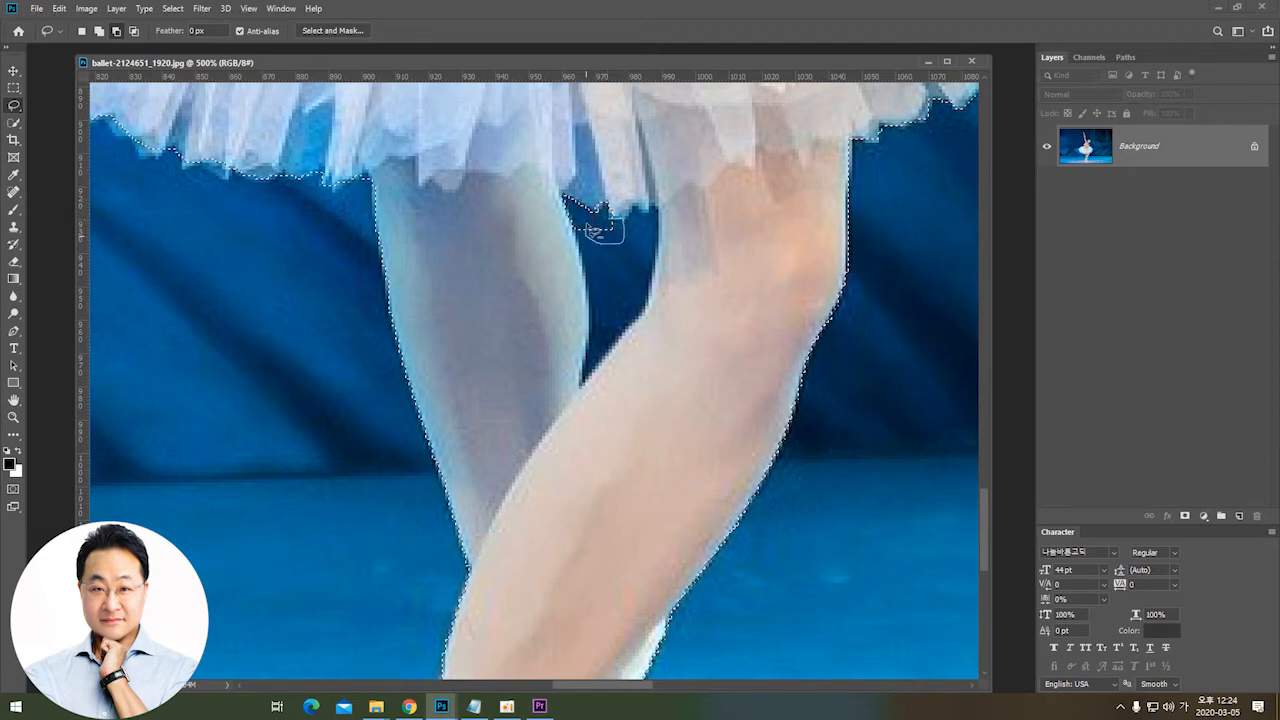
pyautogui.moveTo(593, 229)
pyautogui.mouseDown()
pyautogui.moveTo(632, 256)
pyautogui.moveTo(615, 268)
pyautogui.moveTo(606, 249)
pyautogui.moveTo(627, 288)
pyautogui.moveTo(608, 290)
pyautogui.moveTo(613, 262)
pyautogui.moveTo(624, 309)
pyautogui.moveTo(605, 326)
pyautogui.moveTo(612, 291)
pyautogui.moveTo(622, 311)
pyautogui.moveTo(610, 310)
pyautogui.moveTo(645, 262)
pyautogui.moveTo(620, 259)
pyautogui.moveTo(628, 308)
pyautogui.moveTo(651, 281)
pyautogui.mouseUp()
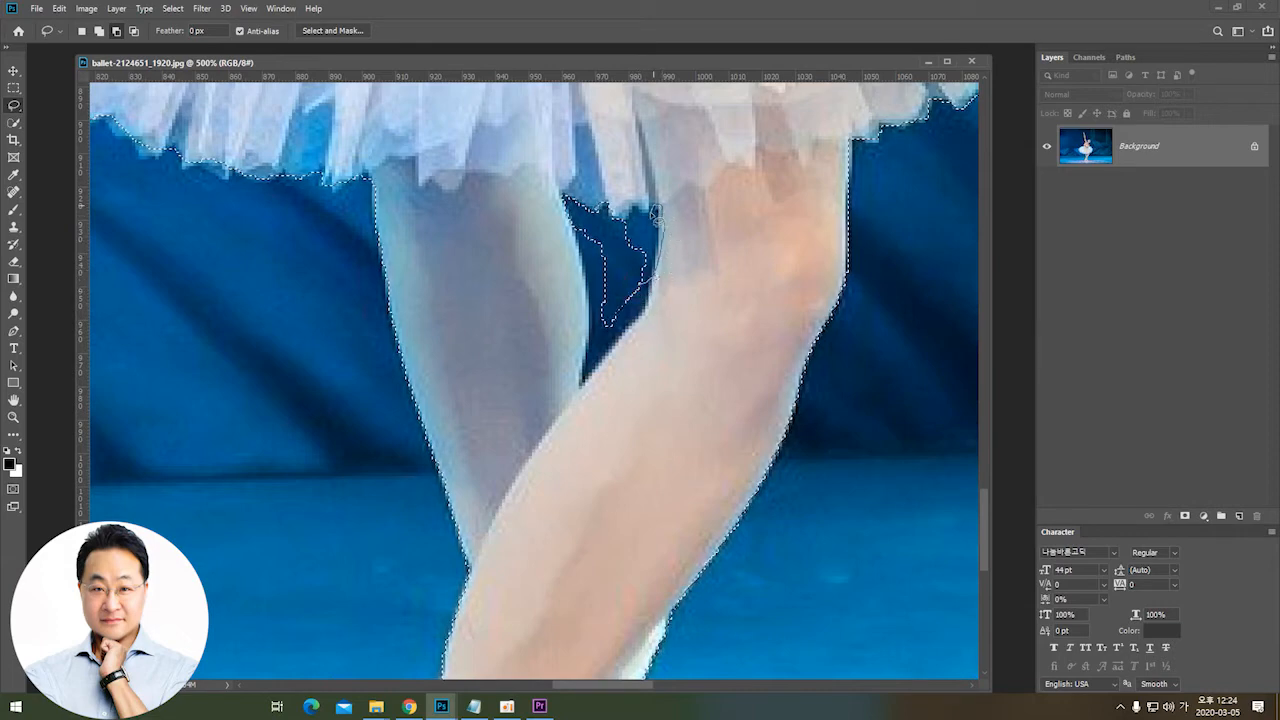
# Step: Clean up the selection along the front leg's inner edge and subtract the remaining background between the legs
pyautogui.click(655, 281)
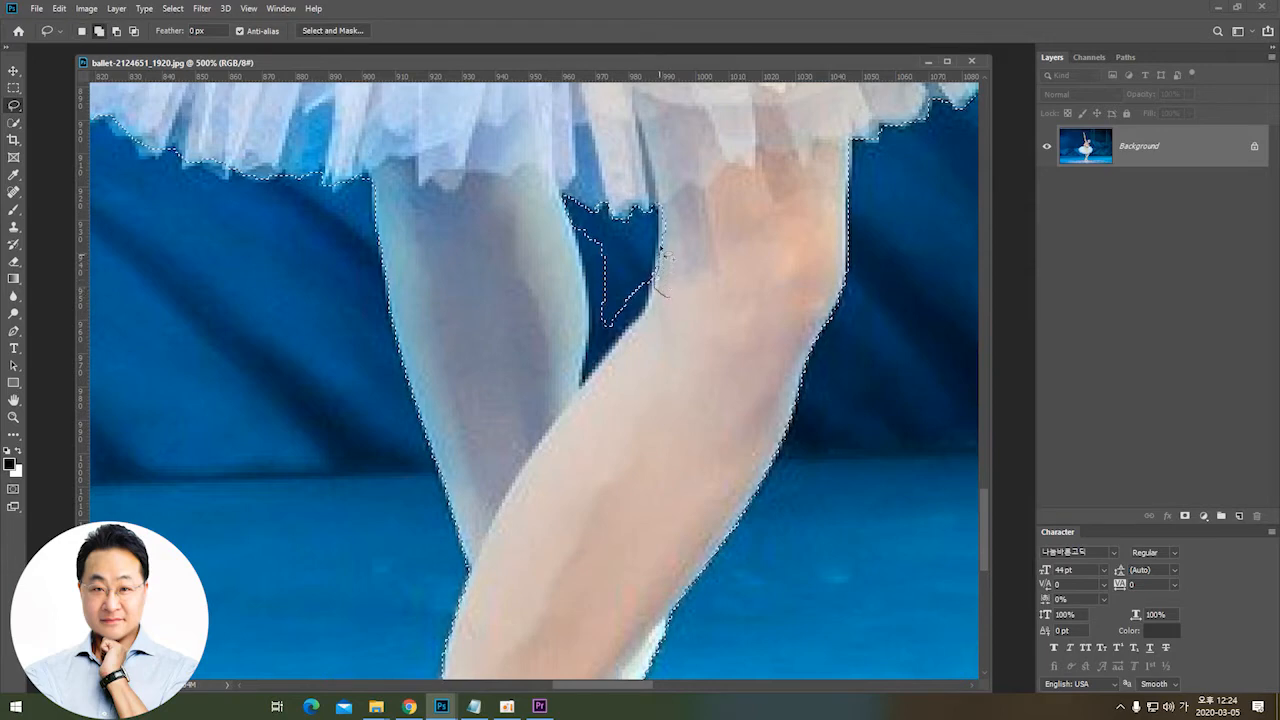
pyautogui.moveTo(664, 222)
pyautogui.mouseDown()
pyautogui.moveTo(700, 291)
pyautogui.moveTo(672, 292)
pyautogui.mouseUp()
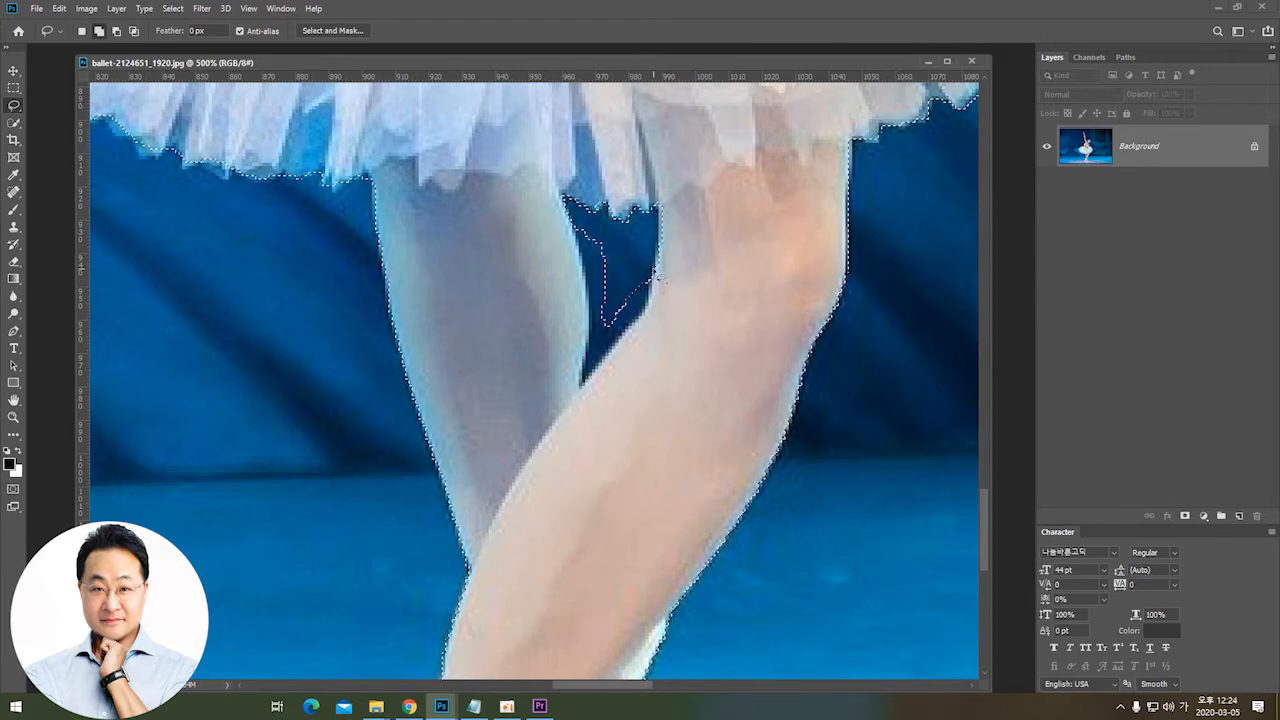
pyautogui.click(655, 273)
pyautogui.moveTo(661, 208)
pyautogui.mouseDown()
pyautogui.moveTo(706, 286)
pyautogui.moveTo(652, 281)
pyautogui.moveTo(651, 309)
pyautogui.mouseUp()
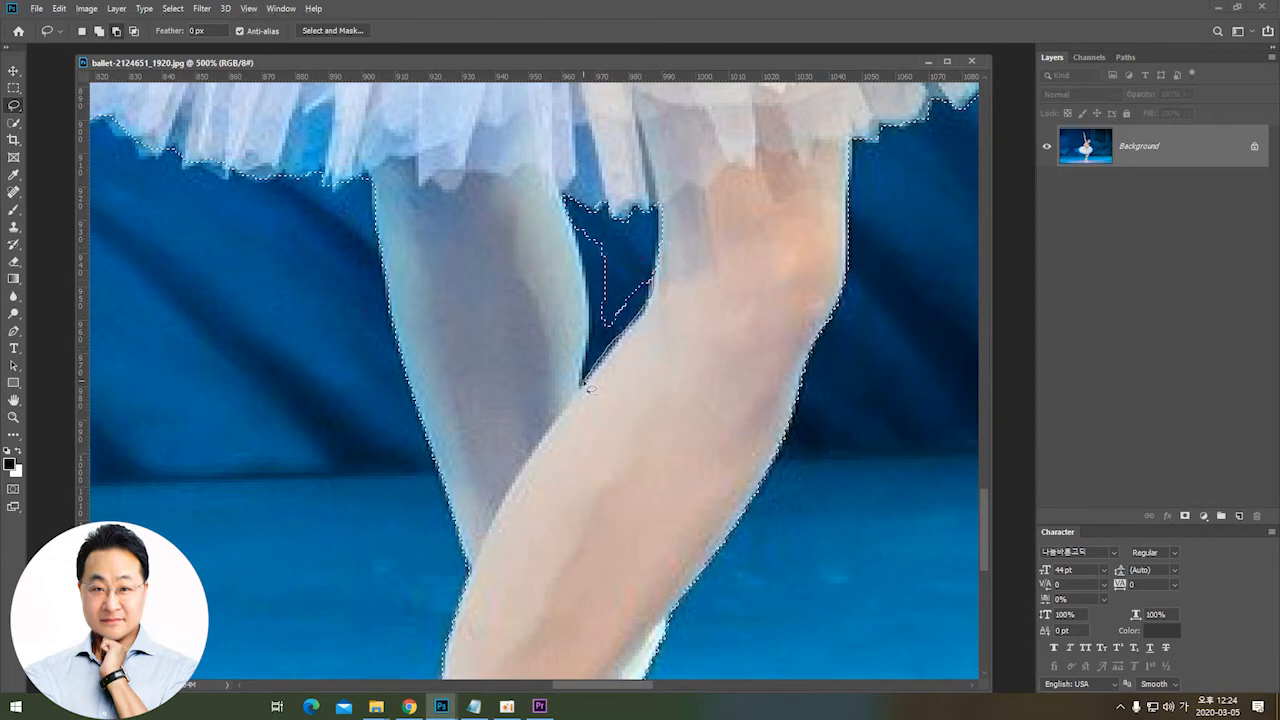
pyautogui.moveTo(599, 318)
pyautogui.mouseDown()
pyautogui.moveTo(583, 224)
pyautogui.moveTo(635, 260)
pyautogui.moveTo(645, 292)
pyautogui.mouseUp()
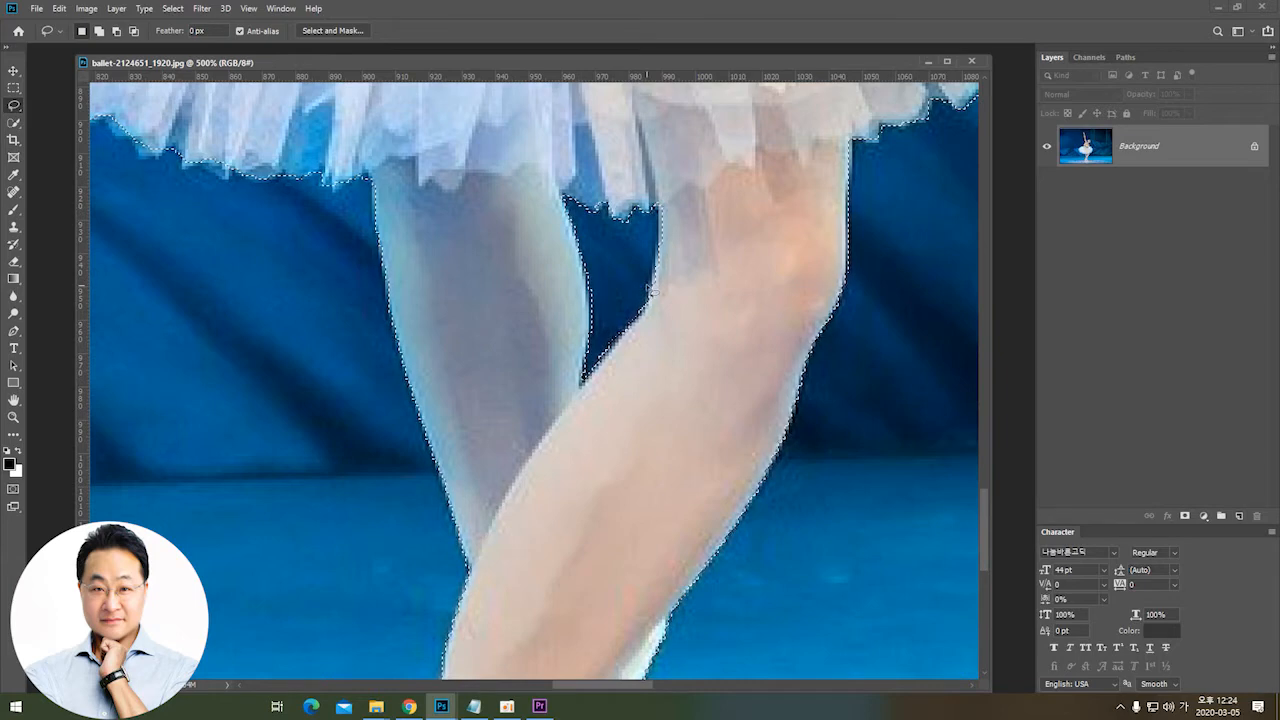
# Step: Add the missed tulle tips along the tutu's lower hem, left of the back leg, to the selection
pyautogui.moveTo(447, 178); pyautogui.dragTo(797, 343)
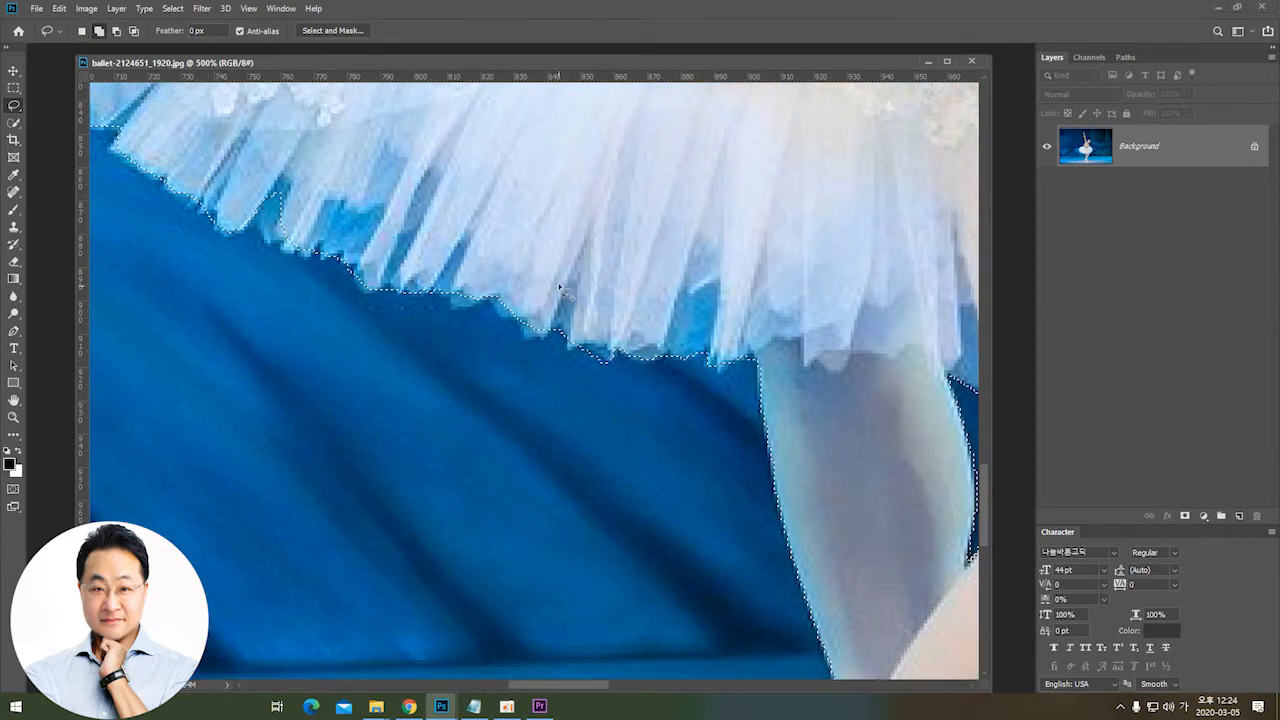
pyautogui.moveTo(548, 330)
pyautogui.mouseDown()
pyautogui.moveTo(521, 259)
pyautogui.moveTo(514, 315)
pyautogui.moveTo(496, 252)
pyautogui.moveTo(485, 295)
pyautogui.moveTo(452, 284)
pyautogui.mouseUp()
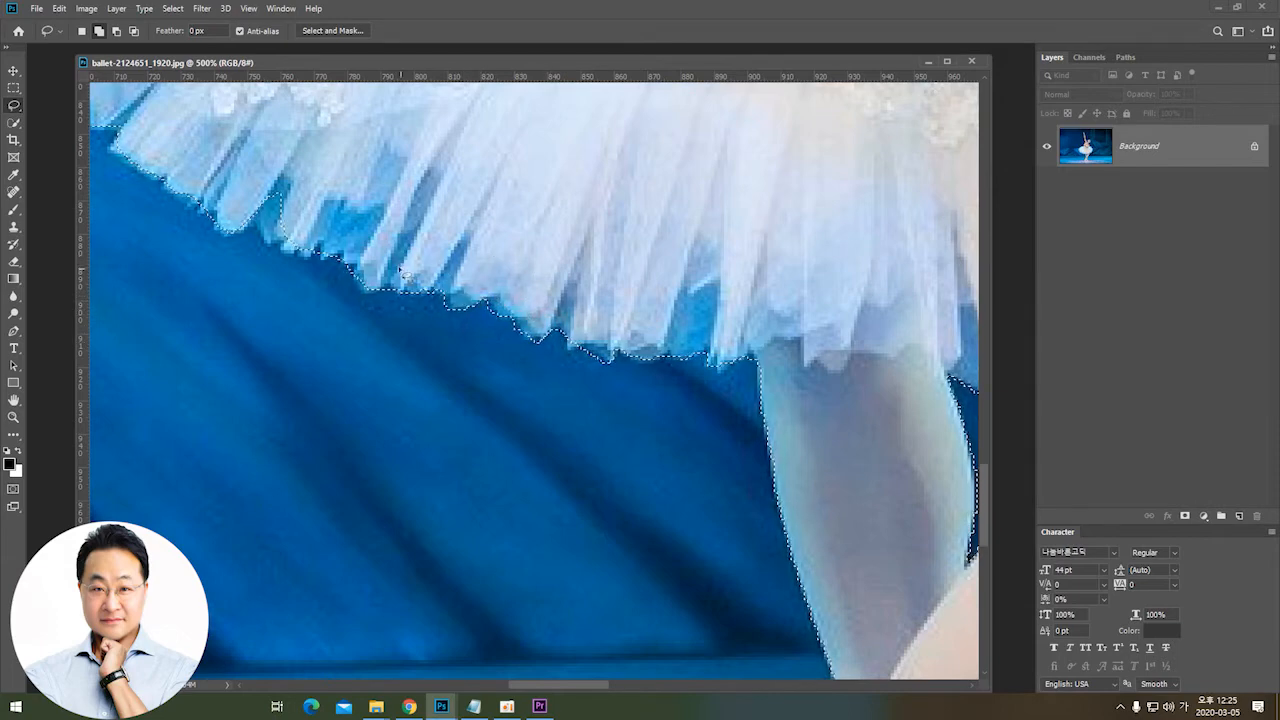
pyautogui.moveTo(238, 210)
pyautogui.mouseDown()
pyautogui.moveTo(274, 248)
pyautogui.moveTo(390, 214)
pyautogui.moveTo(262, 192)
pyautogui.moveTo(345, 215)
pyautogui.moveTo(297, 231)
pyautogui.mouseUp()
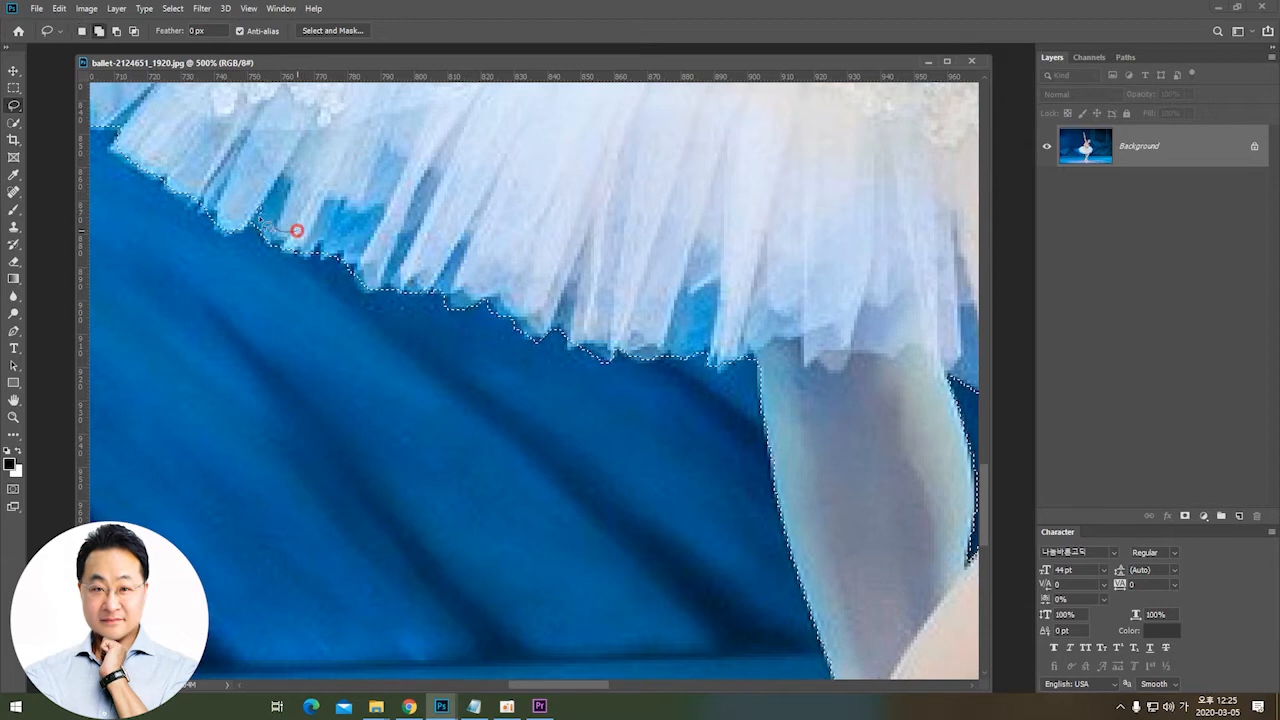
# Step: Refine the selection along the tutu's outer left edge by adding missed tulle tips with the Lasso
pyautogui.moveTo(297, 141)
pyautogui.mouseDown()
pyautogui.moveTo(509, 266)
pyautogui.moveTo(618, 376)
pyautogui.mouseUp()
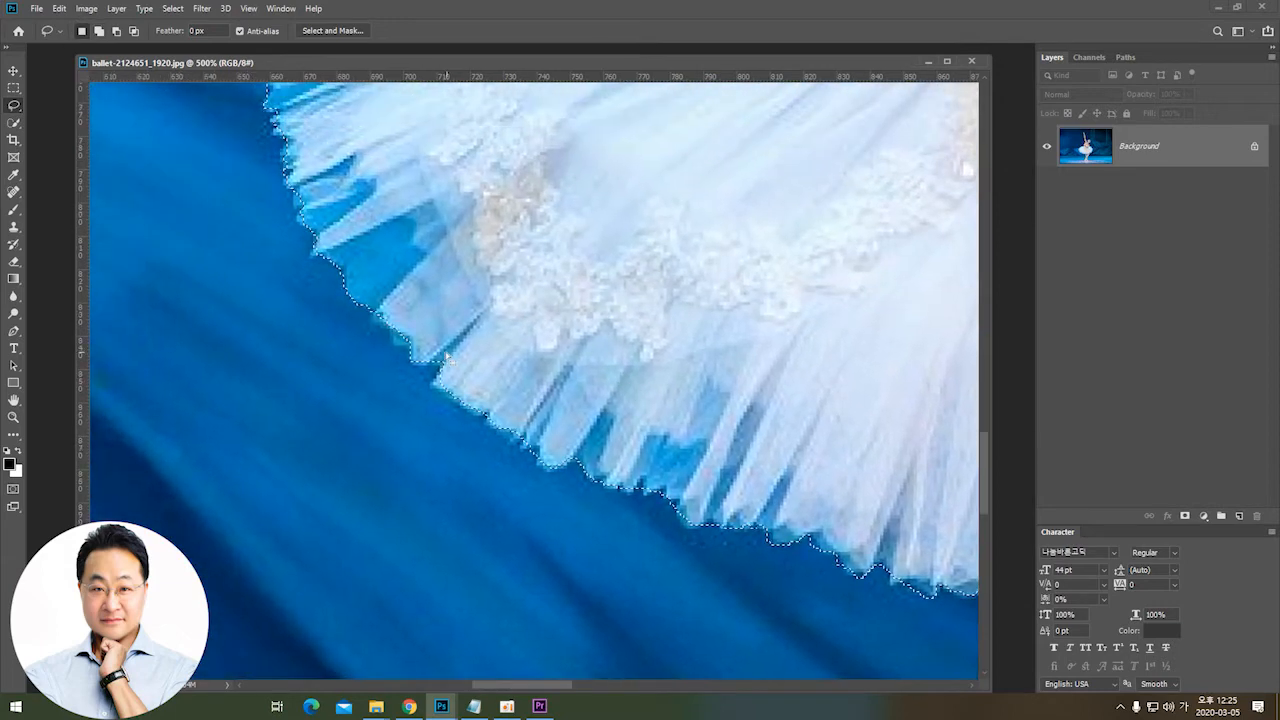
pyautogui.moveTo(428, 356)
pyautogui.mouseDown()
pyautogui.moveTo(413, 343)
pyautogui.moveTo(462, 248)
pyautogui.mouseUp()
pyautogui.moveTo(457, 194); pyautogui.dragTo(511, 496)
pyautogui.moveTo(361, 369)
pyautogui.mouseDown()
pyautogui.moveTo(328, 357)
pyautogui.moveTo(328, 334)
pyautogui.moveTo(361, 322)
pyautogui.moveTo(407, 232)
pyautogui.moveTo(383, 216)
pyautogui.moveTo(428, 206)
pyautogui.moveTo(397, 200)
pyautogui.moveTo(377, 240)
pyautogui.moveTo(445, 227)
pyautogui.mouseUp()
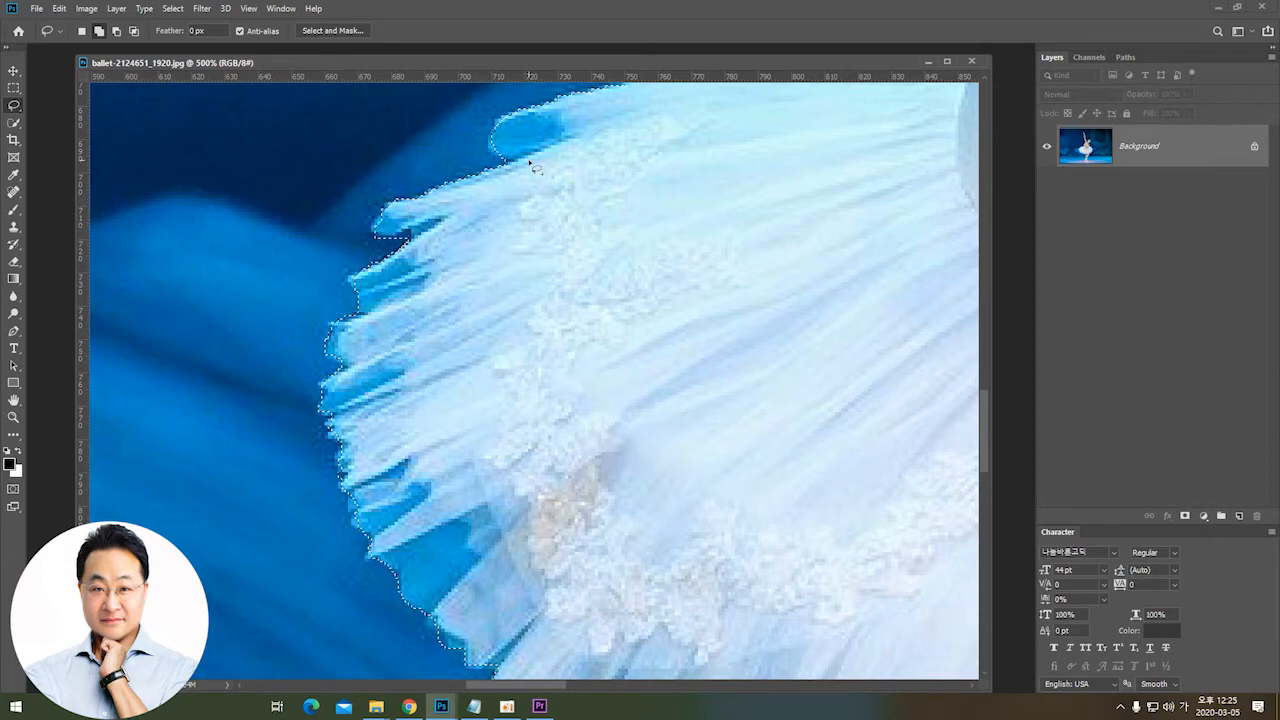
# Step: Add the missed tulle along the tutu's upper edge, between the waist and the outer tips, to the selection with the Lasso
pyautogui.moveTo(757, 143); pyautogui.dragTo(580, 411)
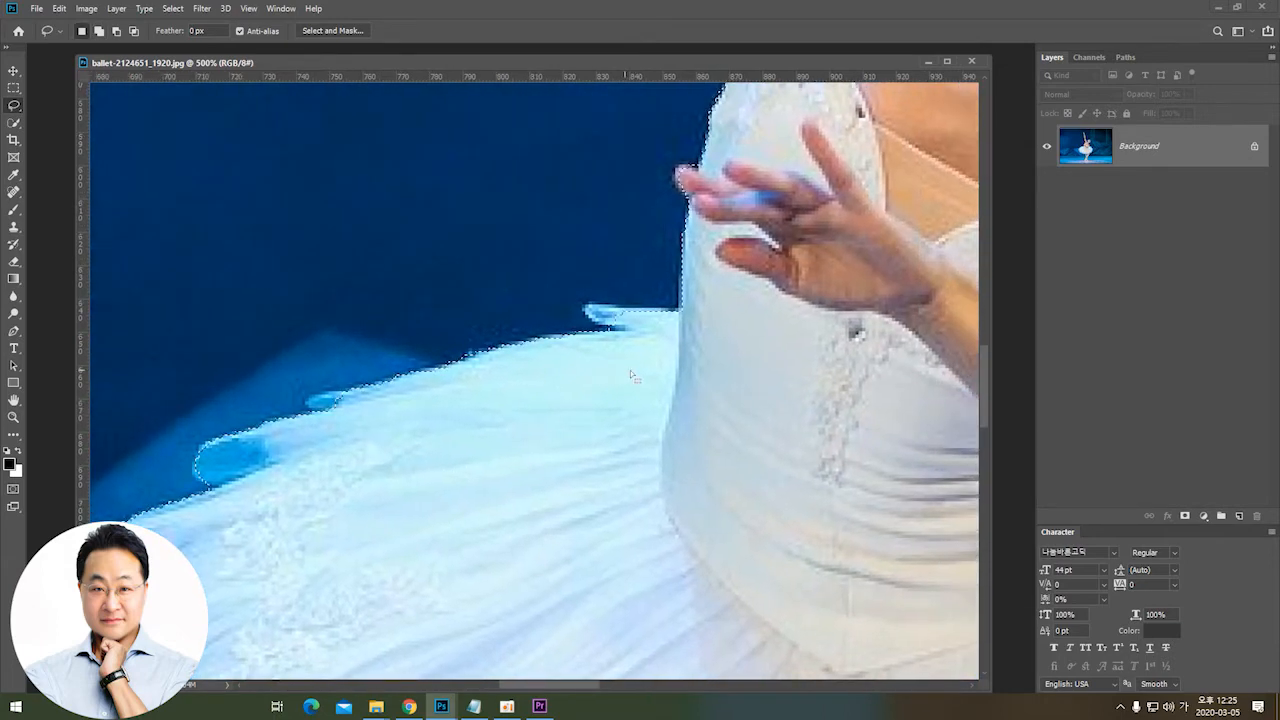
pyautogui.moveTo(616, 327)
pyautogui.mouseDown()
pyautogui.moveTo(588, 302)
pyautogui.moveTo(672, 322)
pyautogui.moveTo(675, 310)
pyautogui.moveTo(715, 367)
pyautogui.moveTo(640, 280)
pyautogui.moveTo(607, 294)
pyautogui.moveTo(612, 265)
pyautogui.moveTo(622, 271)
pyautogui.mouseUp()
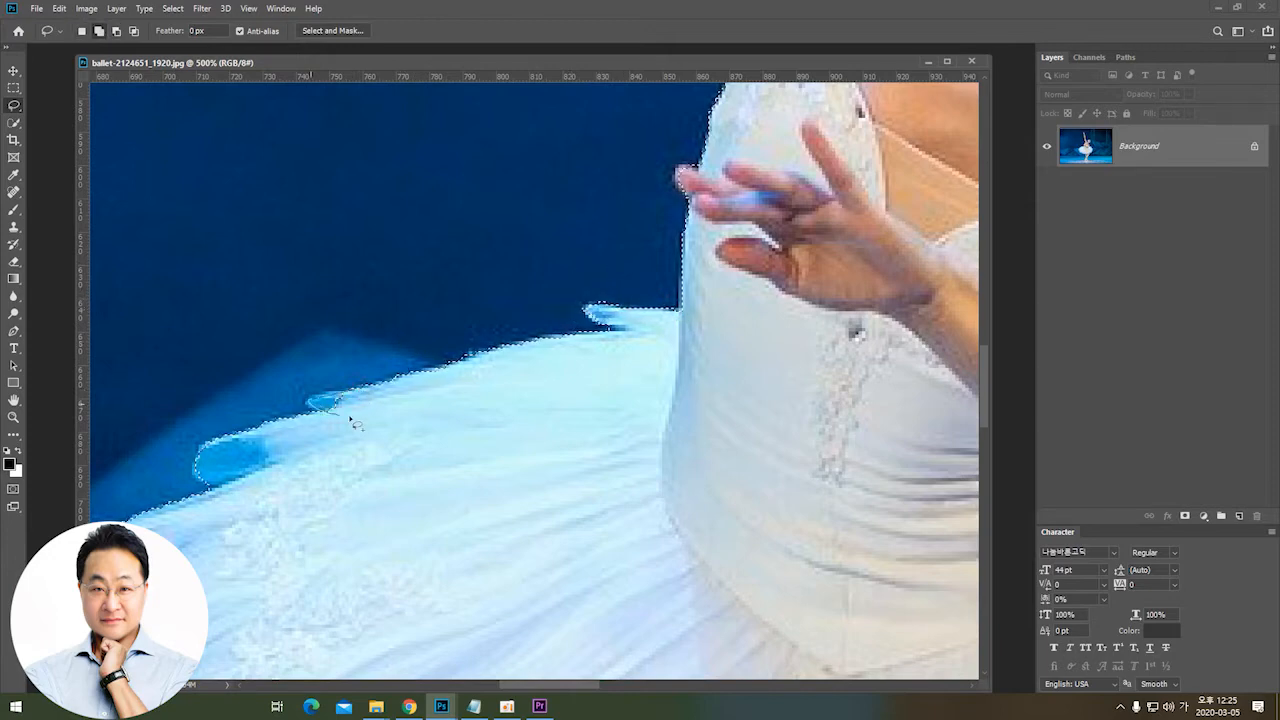
pyautogui.hotkey('ctrl', '-')
pyautogui.hotkey('ctrl', '-')
pyautogui.hotkey('ctrl', '-')
pyautogui.hotkey('ctrl', '-')
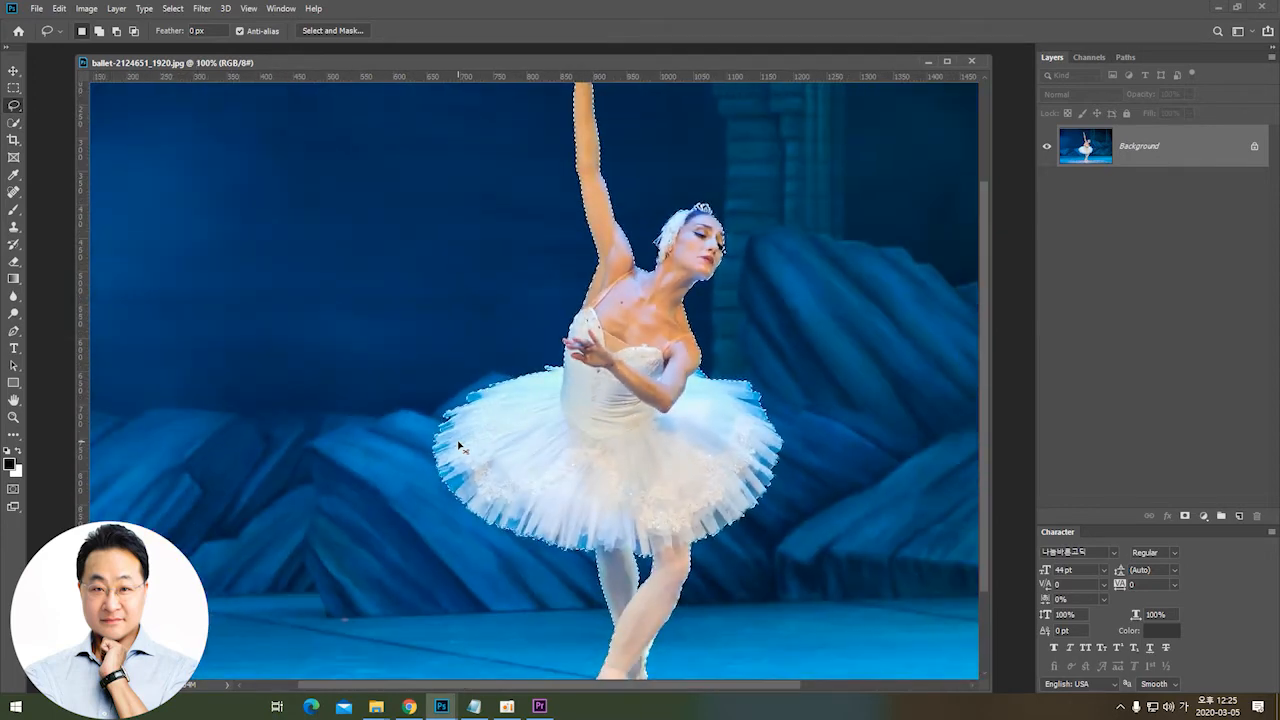
pyautogui.hotkey('ctrl', '-')
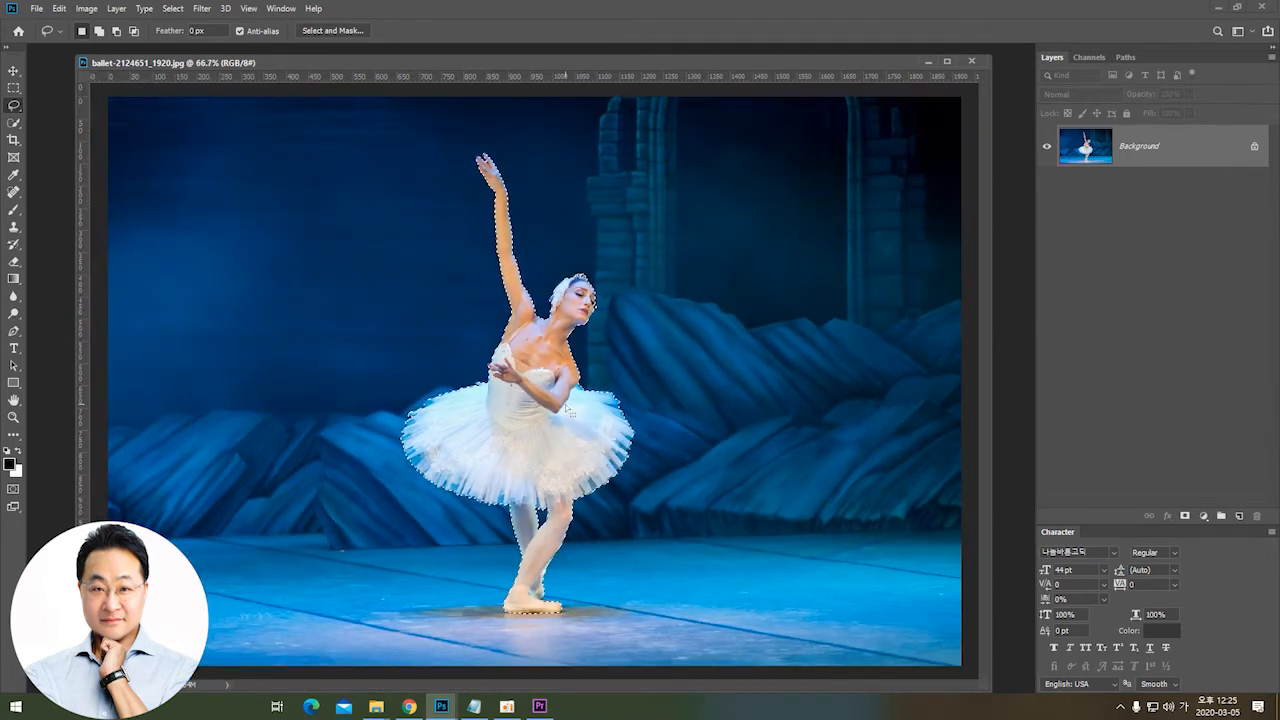
pyautogui.click(13, 89)
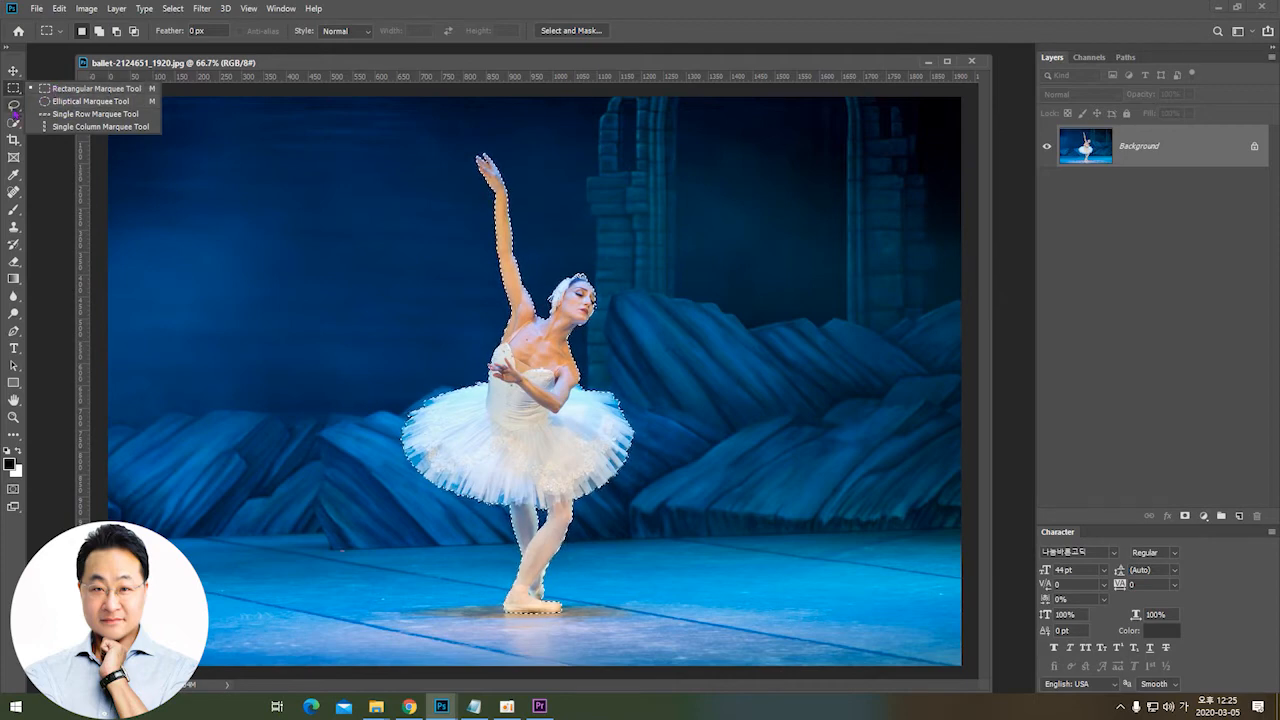
pyautogui.click(13, 106)
pyautogui.rightClick(14, 108)
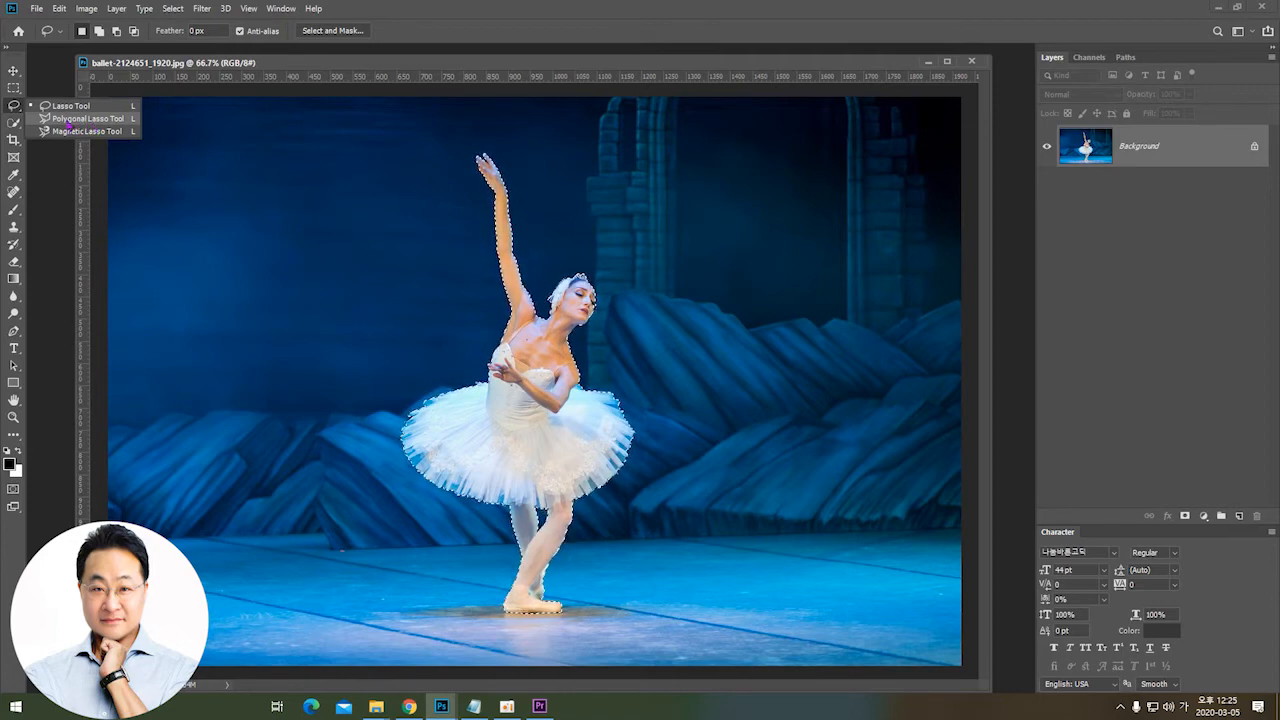
pyautogui.click(10, 123)
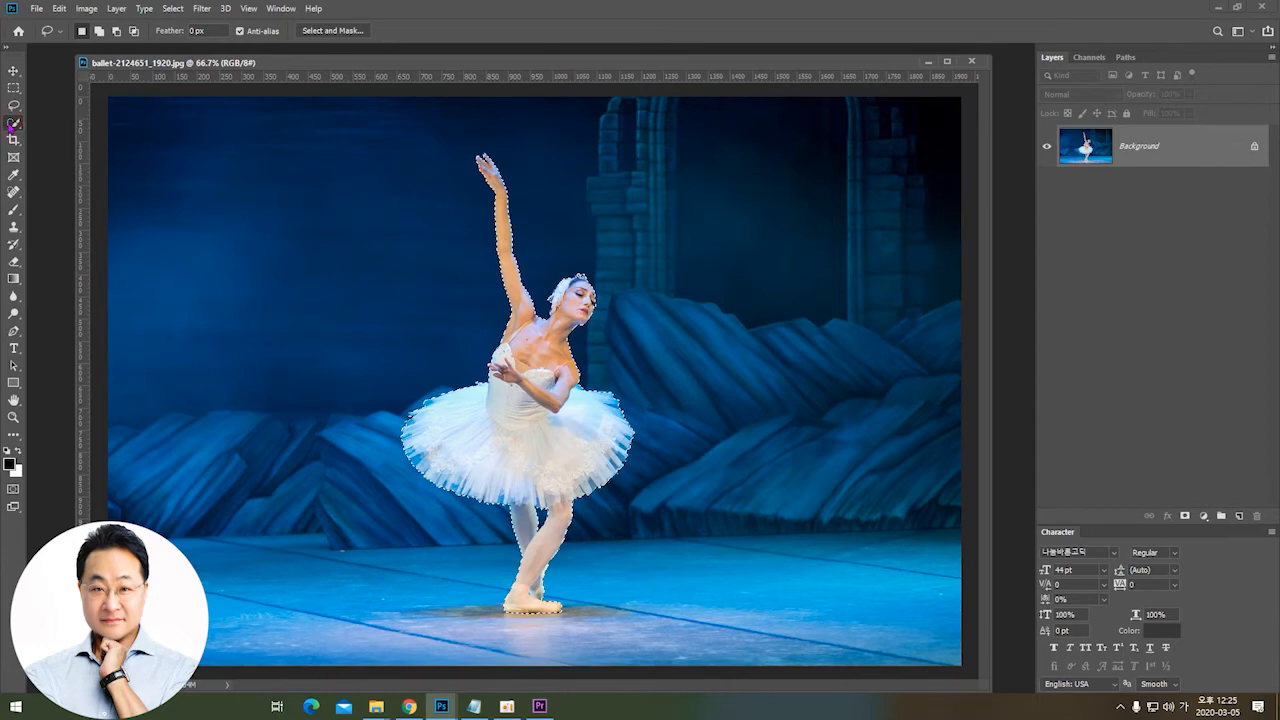
pyautogui.moveTo(10, 123); pyautogui.dragTo(73, 135)
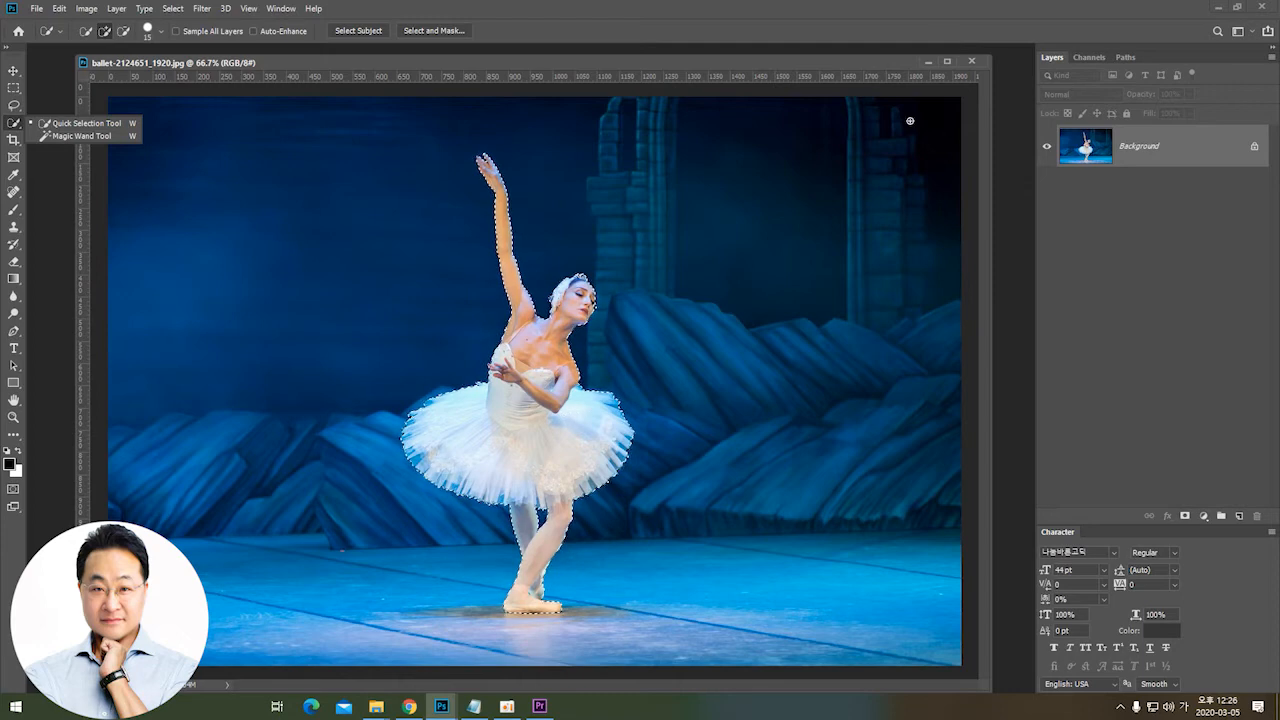
# Step: Close the ballerina image and open 가로원본.jpg from the 모바일 원본 folder, enlarging its window around the photo
pyautogui.click(971, 61)
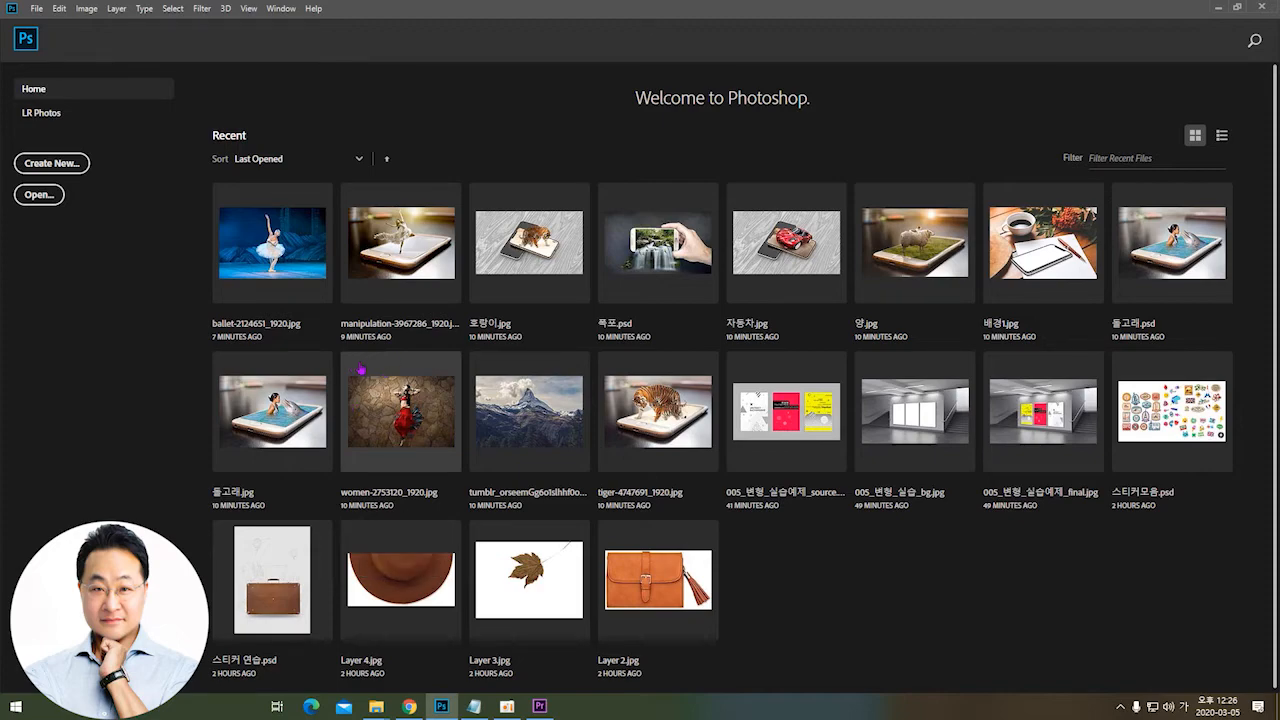
pyautogui.click(37, 197)
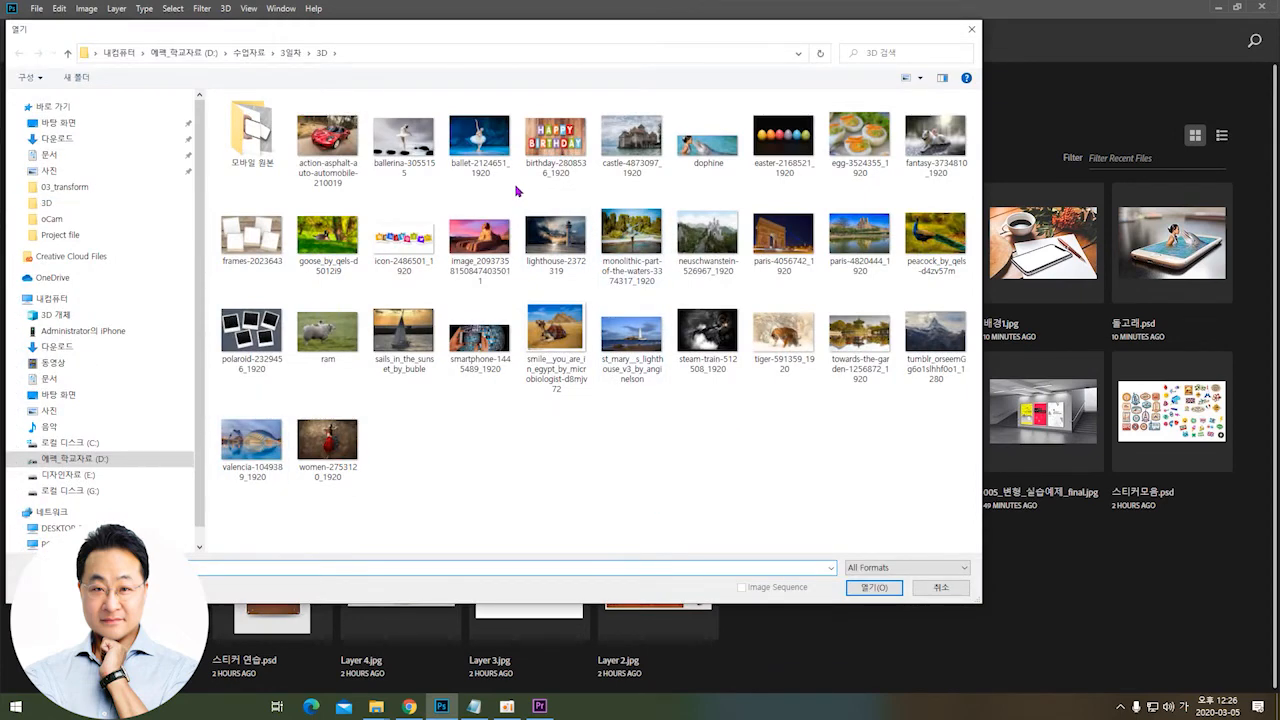
pyautogui.doubleClick(252, 129)
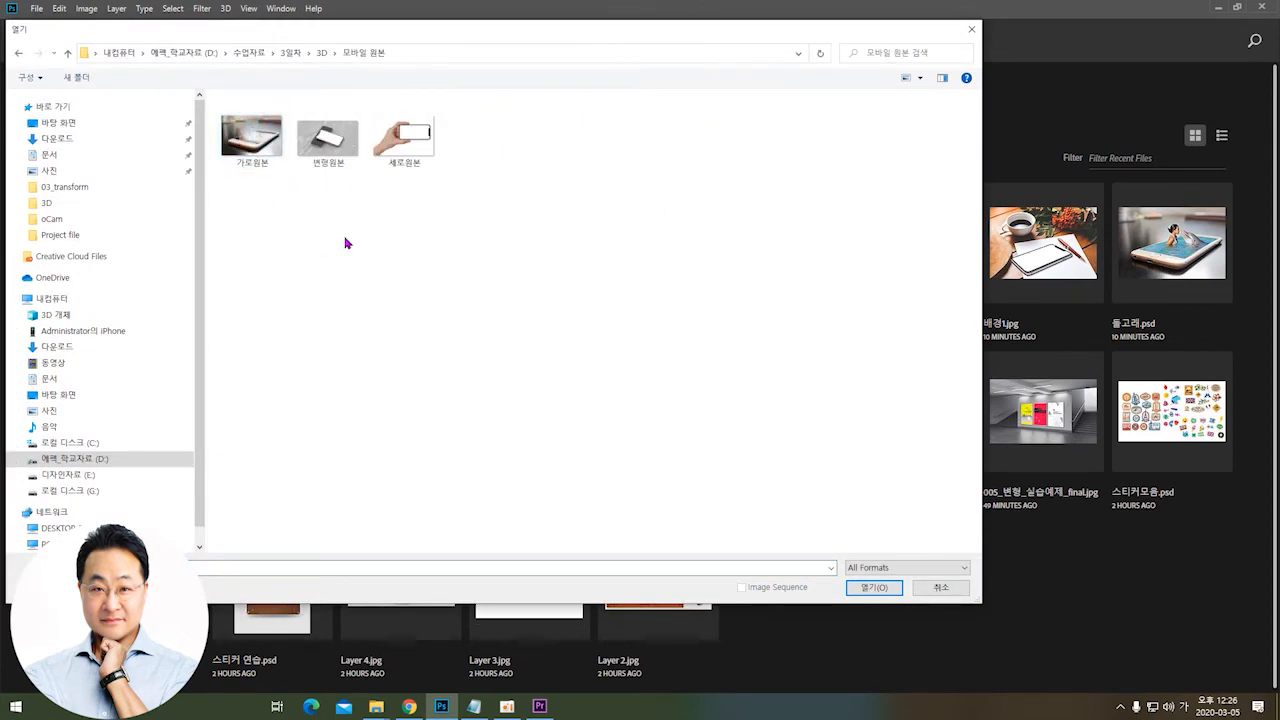
pyautogui.doubleClick(260, 151)
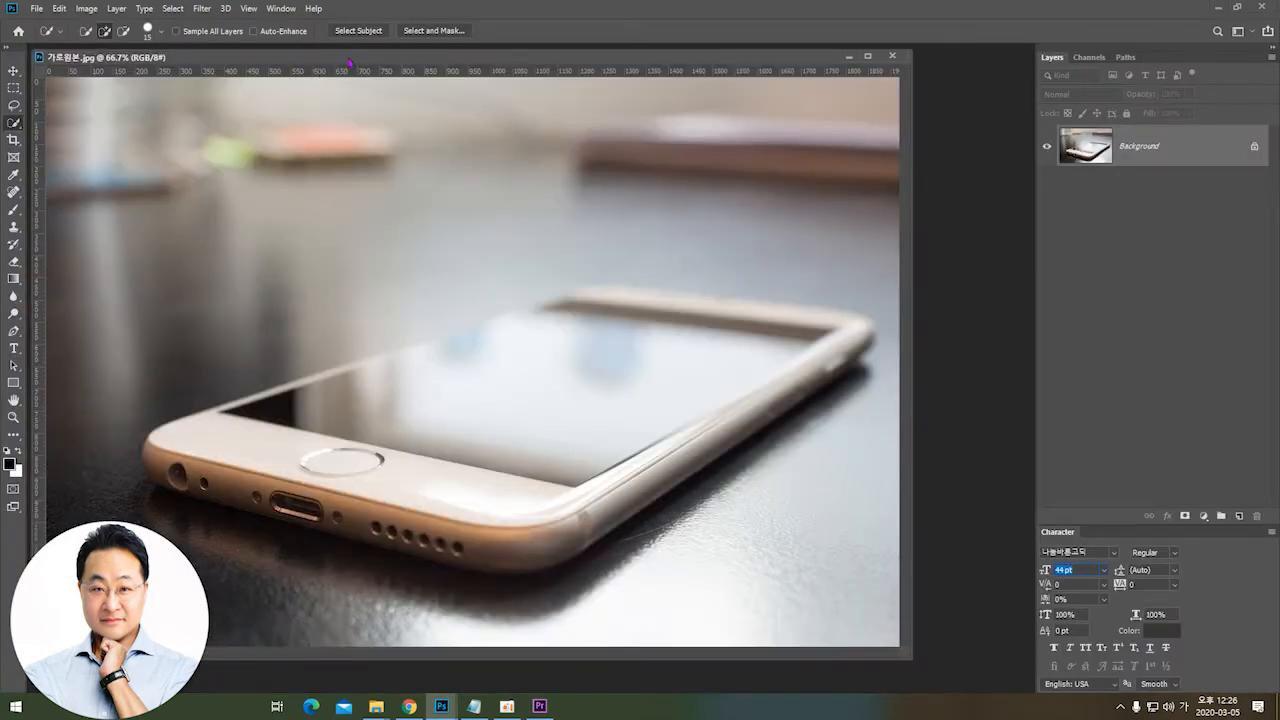
pyautogui.moveTo(349, 62); pyautogui.dragTo(383, 66)
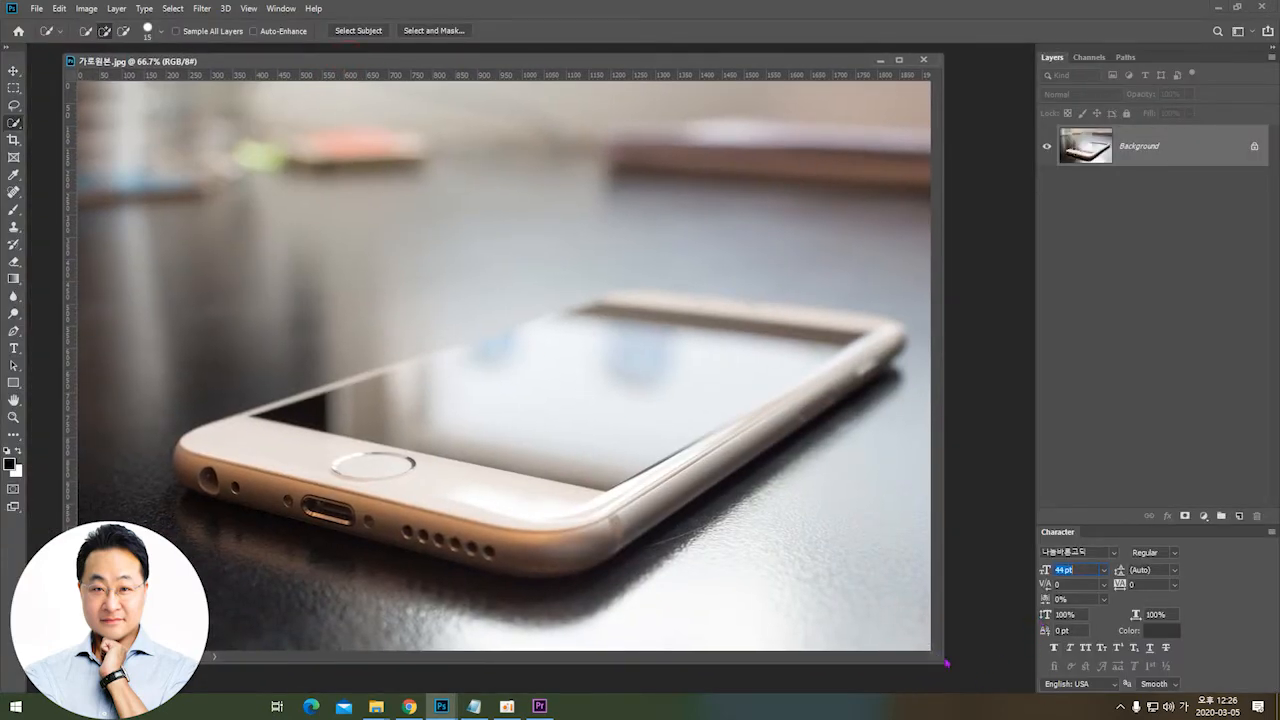
pyautogui.moveTo(937, 660); pyautogui.dragTo(1022, 676)
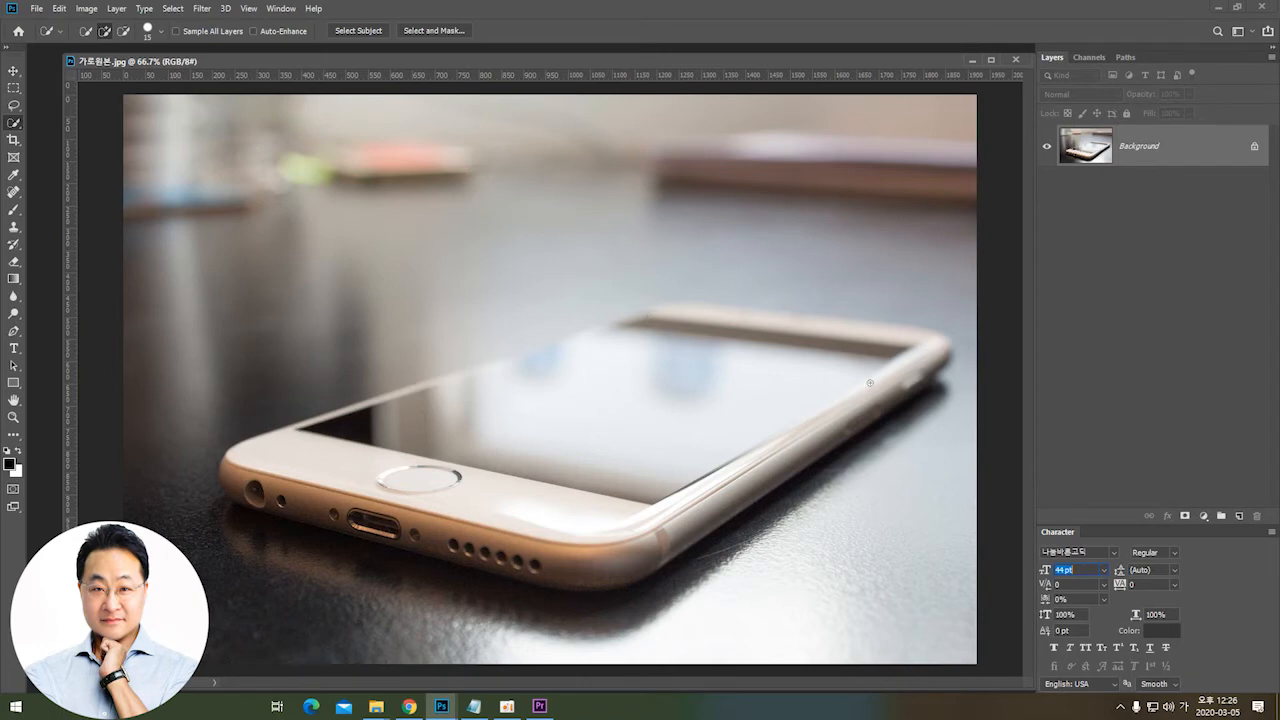
# Step: Place three vertical and three horizontal guides through the corners of the phone's screen with the Move tool
pyautogui.click(14, 71)
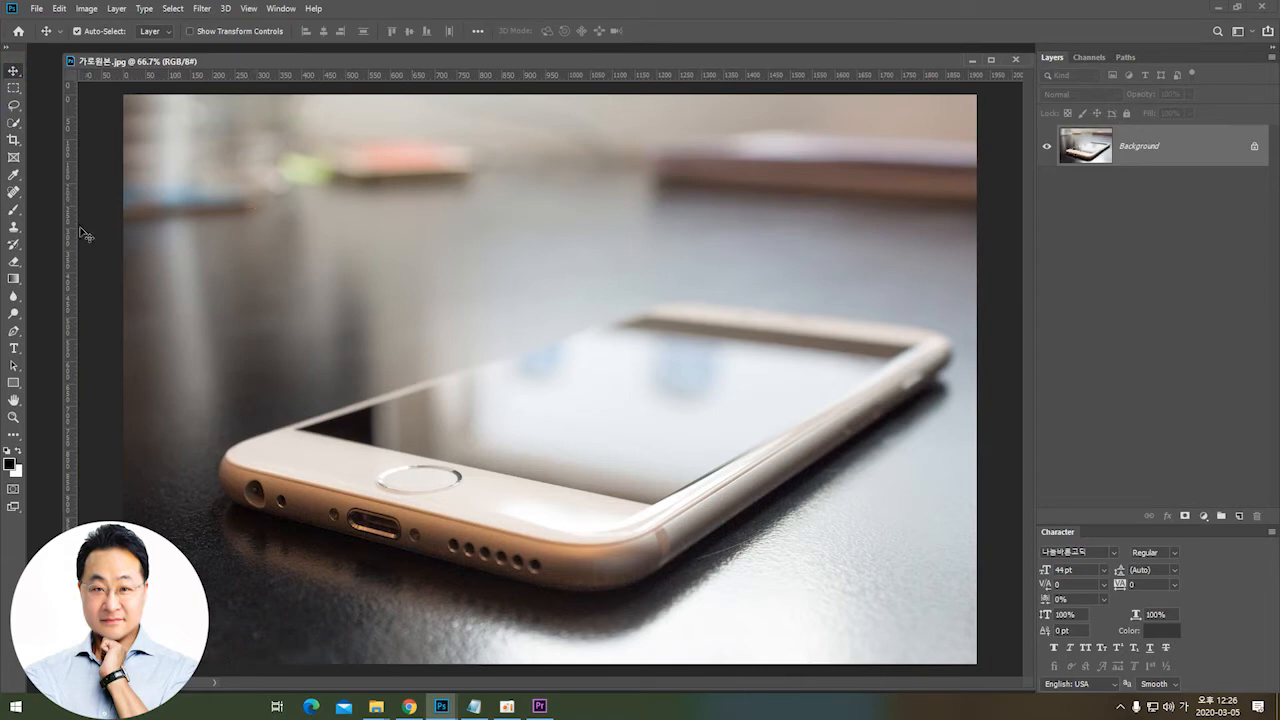
pyautogui.moveTo(70, 258); pyautogui.dragTo(651, 375)
pyautogui.moveTo(70, 250); pyautogui.dragTo(910, 306)
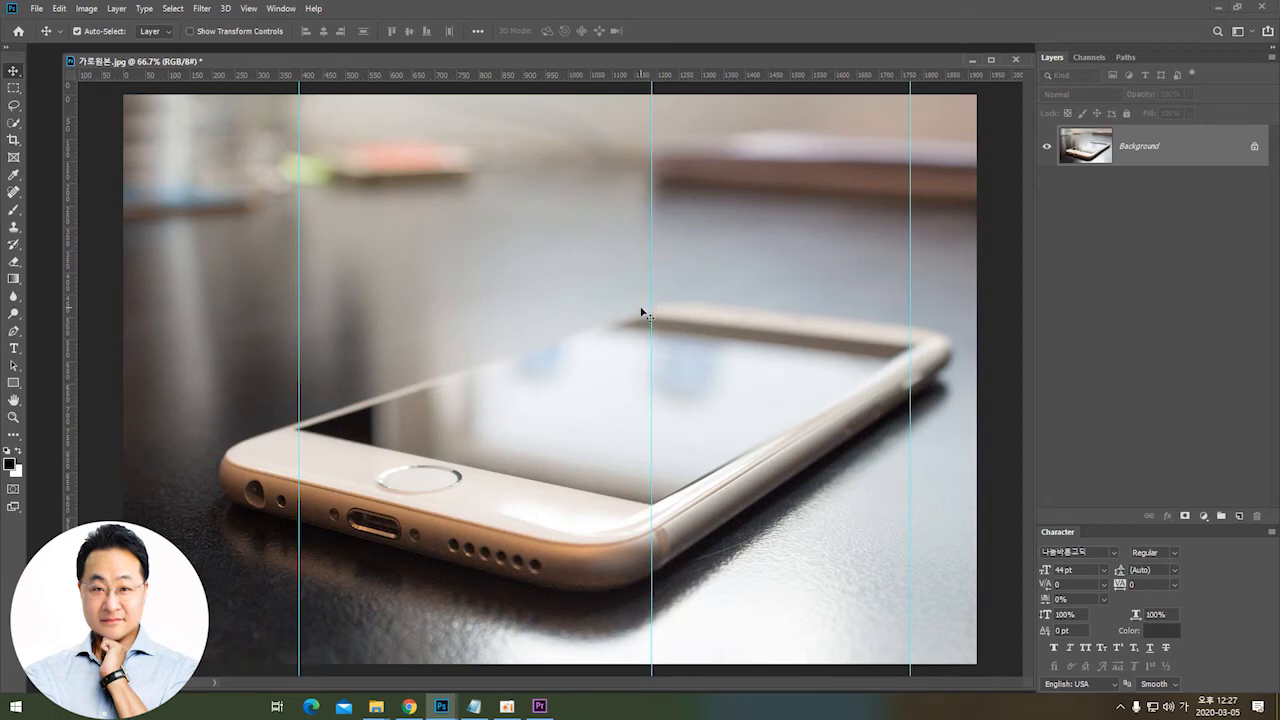
pyautogui.moveTo(531, 76); pyautogui.dragTo(727, 321)
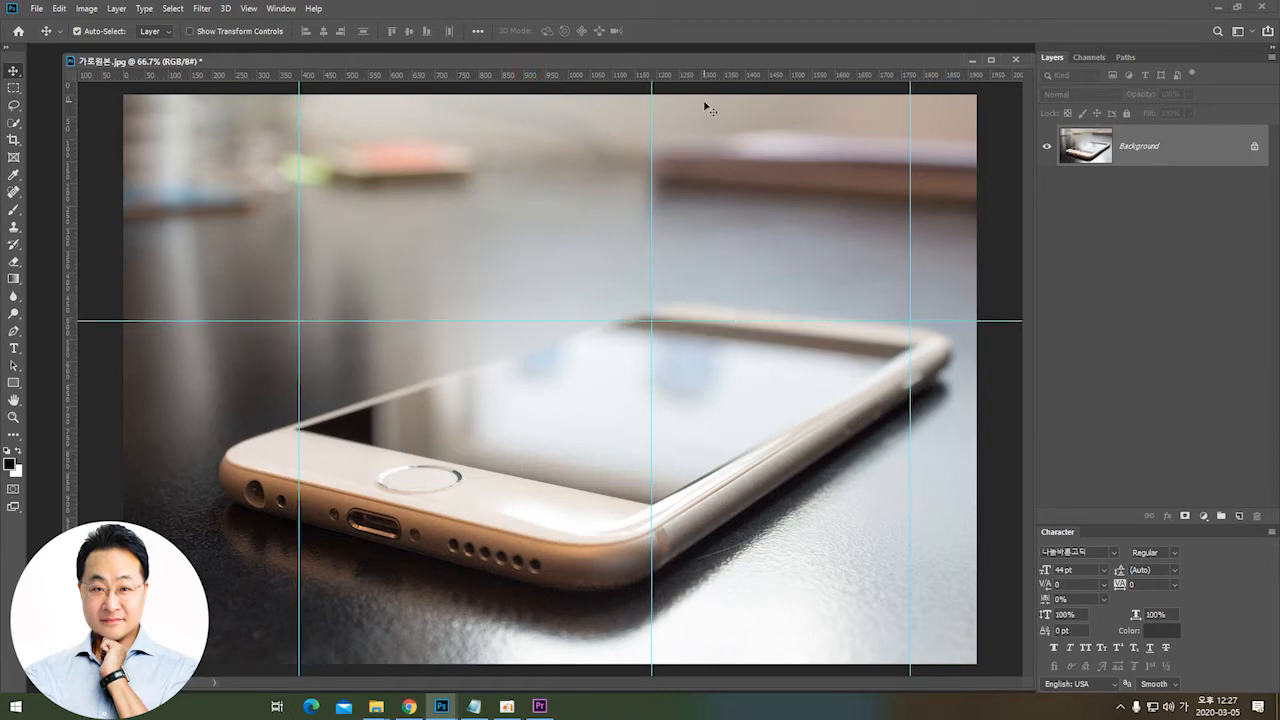
pyautogui.moveTo(721, 76); pyautogui.dragTo(873, 347)
pyautogui.moveTo(651, 78); pyautogui.dragTo(686, 503)
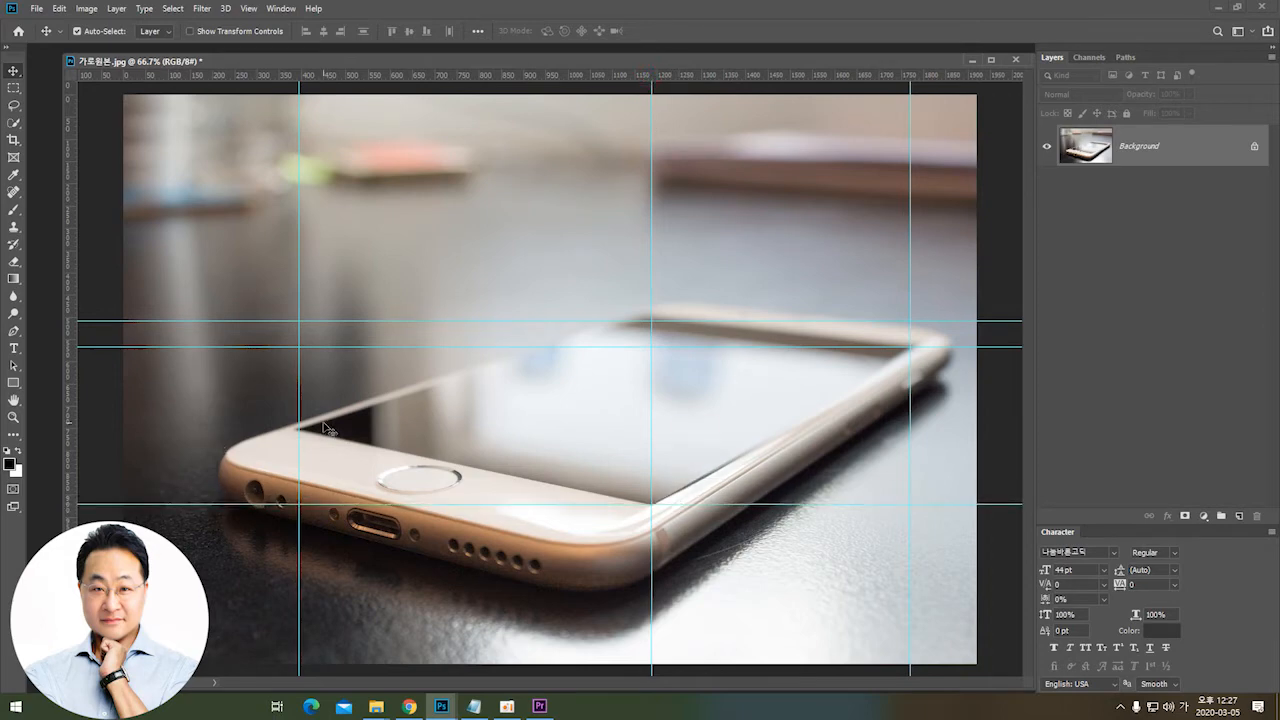
# Step: Align the vertical guide with the screen corner above the home button and add a horizontal guide through that corner
pyautogui.hotkey('ctrl', '+')
pyautogui.hotkey('ctrl', '+')
pyautogui.hotkey('ctrl', '+')
pyautogui.moveTo(311, 466); pyautogui.dragTo(720, 100)
pyautogui.moveTo(474, 300); pyautogui.dragTo(770, 588)
pyautogui.moveTo(491, 463); pyautogui.dragTo(568, 426)
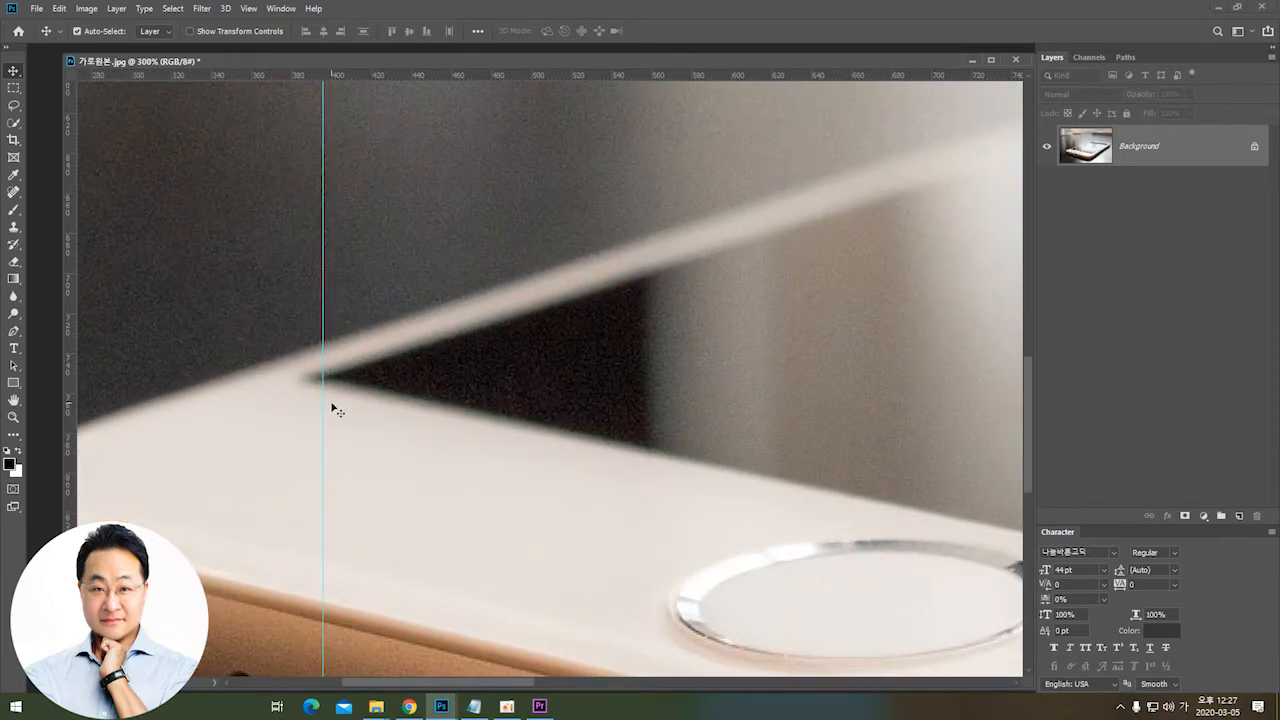
pyautogui.moveTo(323, 402); pyautogui.dragTo(305, 393)
pyautogui.moveTo(458, 76); pyautogui.dragTo(423, 375)
# Step: Fine-tune the guides crossing at the front corner of the phone's screen so they meet on its exact tip
pyautogui.moveTo(709, 483); pyautogui.dragTo(297, 257)
pyautogui.moveTo(543, 353)
pyautogui.mouseDown()
pyautogui.moveTo(367, 326)
pyautogui.moveTo(120, 262)
pyautogui.mouseUp()
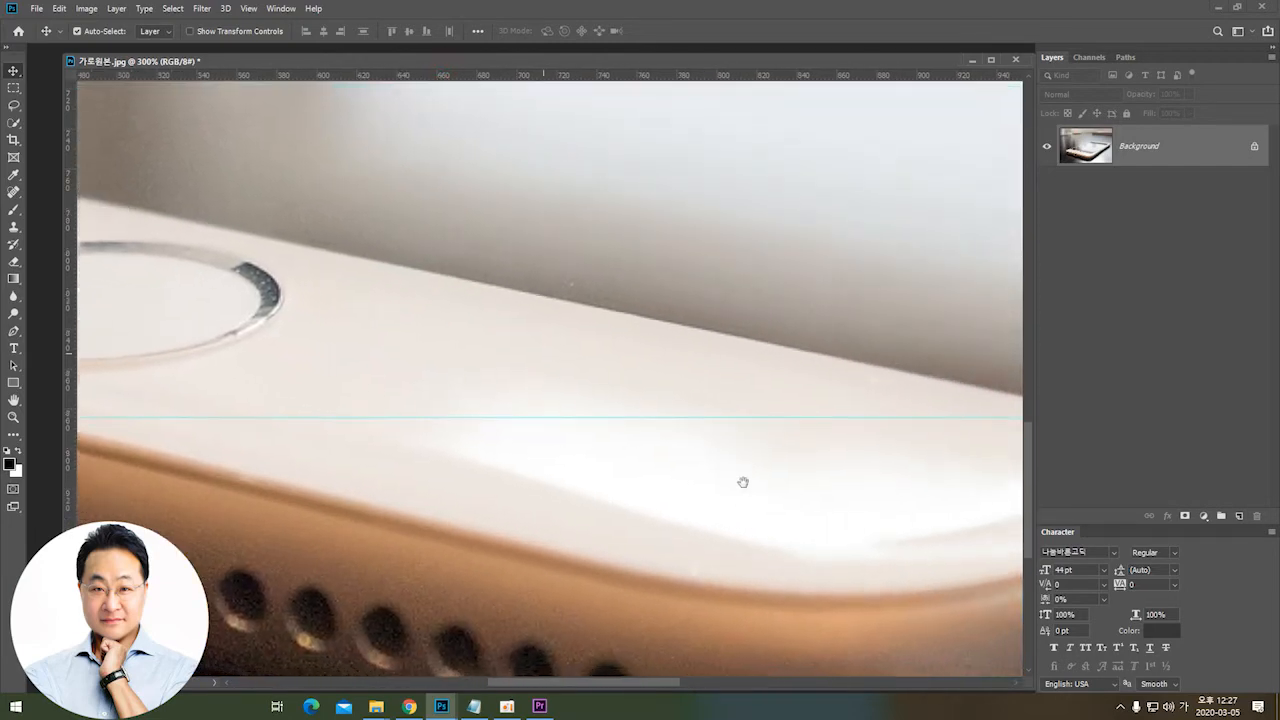
pyautogui.moveTo(743, 480)
pyautogui.mouseDown()
pyautogui.moveTo(351, 418)
pyautogui.moveTo(546, 457)
pyautogui.moveTo(521, 460)
pyautogui.mouseUp()
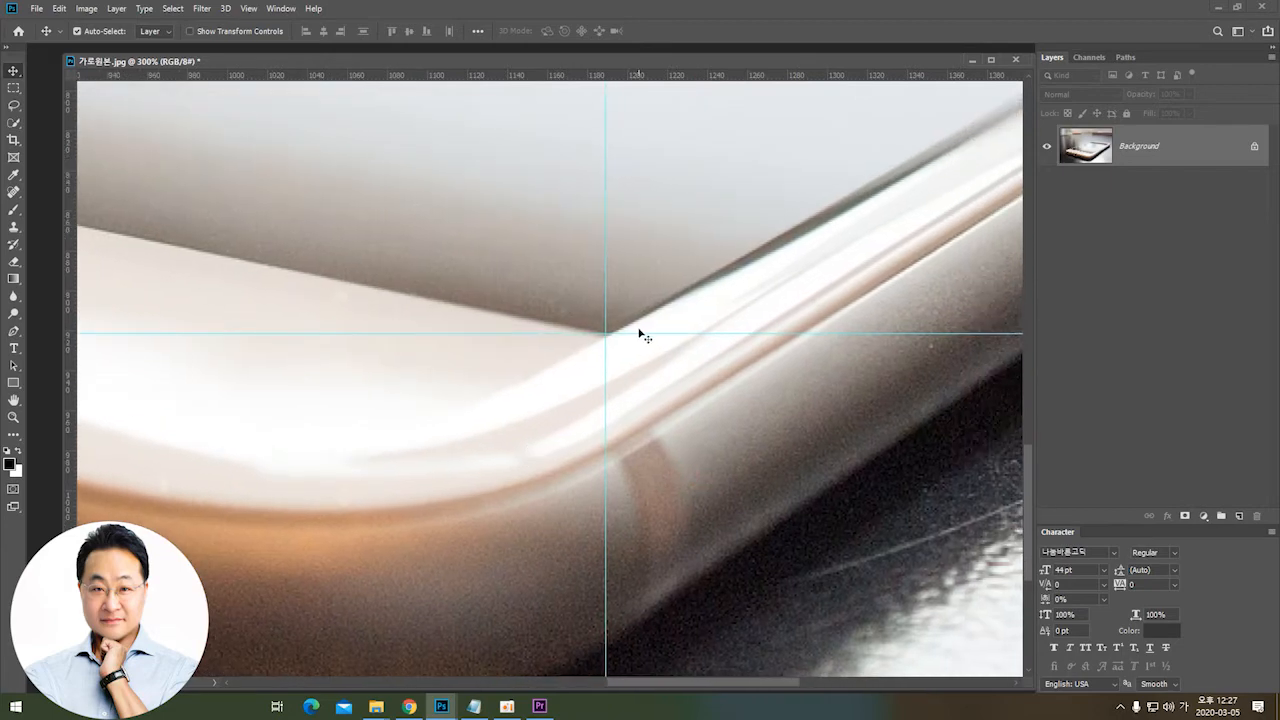
pyautogui.moveTo(649, 333); pyautogui.dragTo(609, 354)
# Step: Align the vertical guide with the far right corner of the phone's screen, leaving the guide preferences as they are
pyautogui.moveTo(826, 263); pyautogui.dragTo(560, 455)
pyautogui.moveTo(829, 300); pyautogui.dragTo(330, 508)
pyautogui.moveTo(734, 286); pyautogui.dragTo(660, 408)
pyautogui.moveTo(772, 301); pyautogui.dragTo(789, 302)
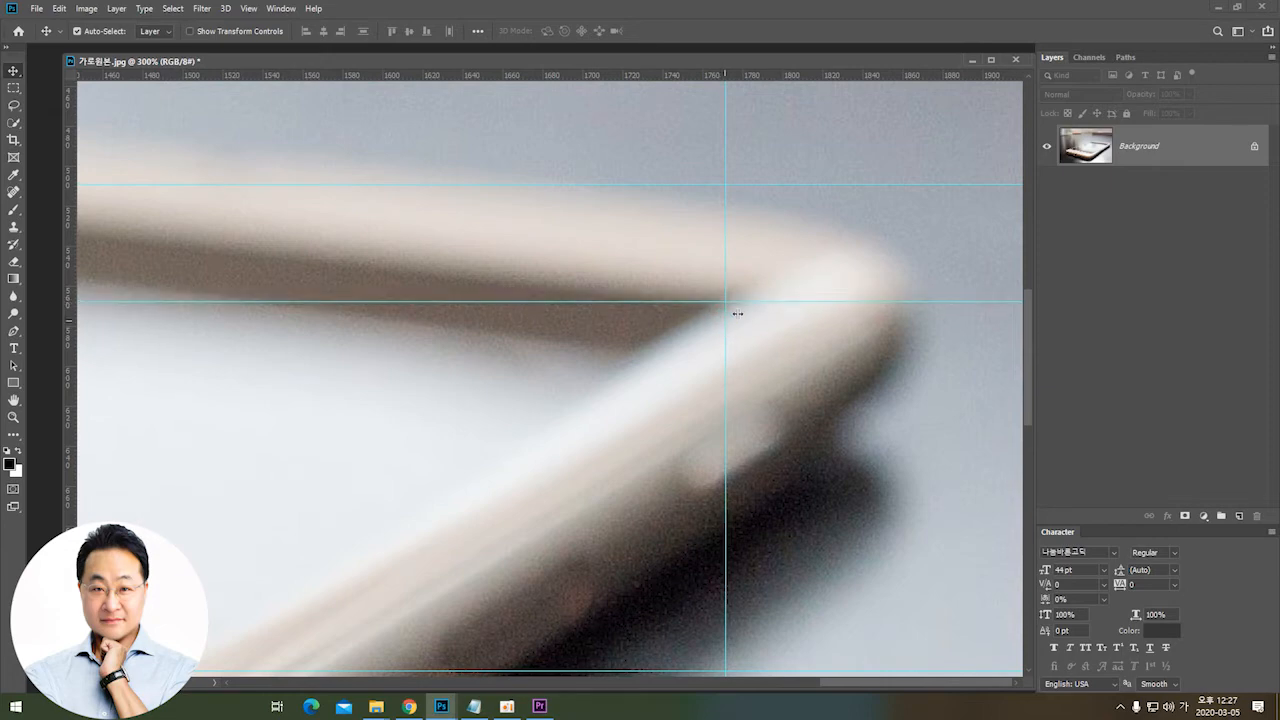
pyautogui.doubleClick(726, 317)
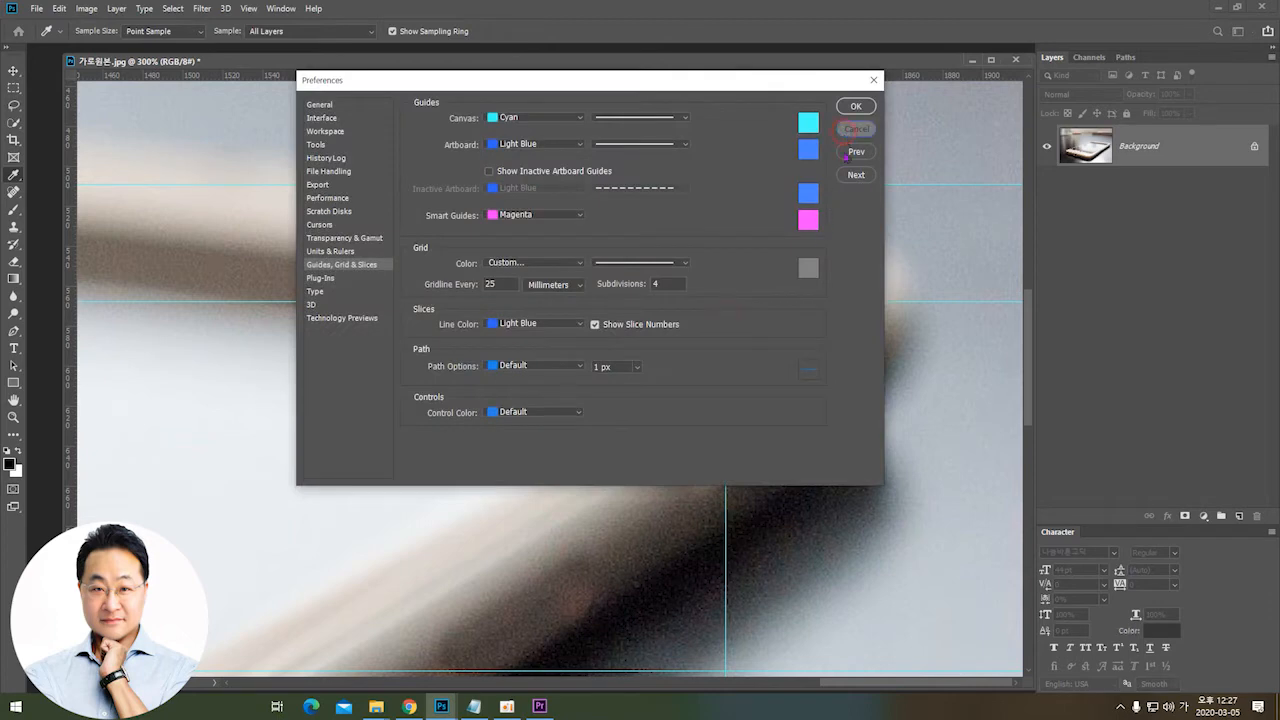
pyautogui.click(852, 130)
pyautogui.moveTo(726, 334); pyautogui.dragTo(720, 332)
# Step: Fine-tune the guide at the rear corner of the phone's screen, where its blurred back edge begins
pyautogui.moveTo(411, 234); pyautogui.dragTo(985, 430)
pyautogui.moveTo(643, 377); pyautogui.dragTo(687, 309)
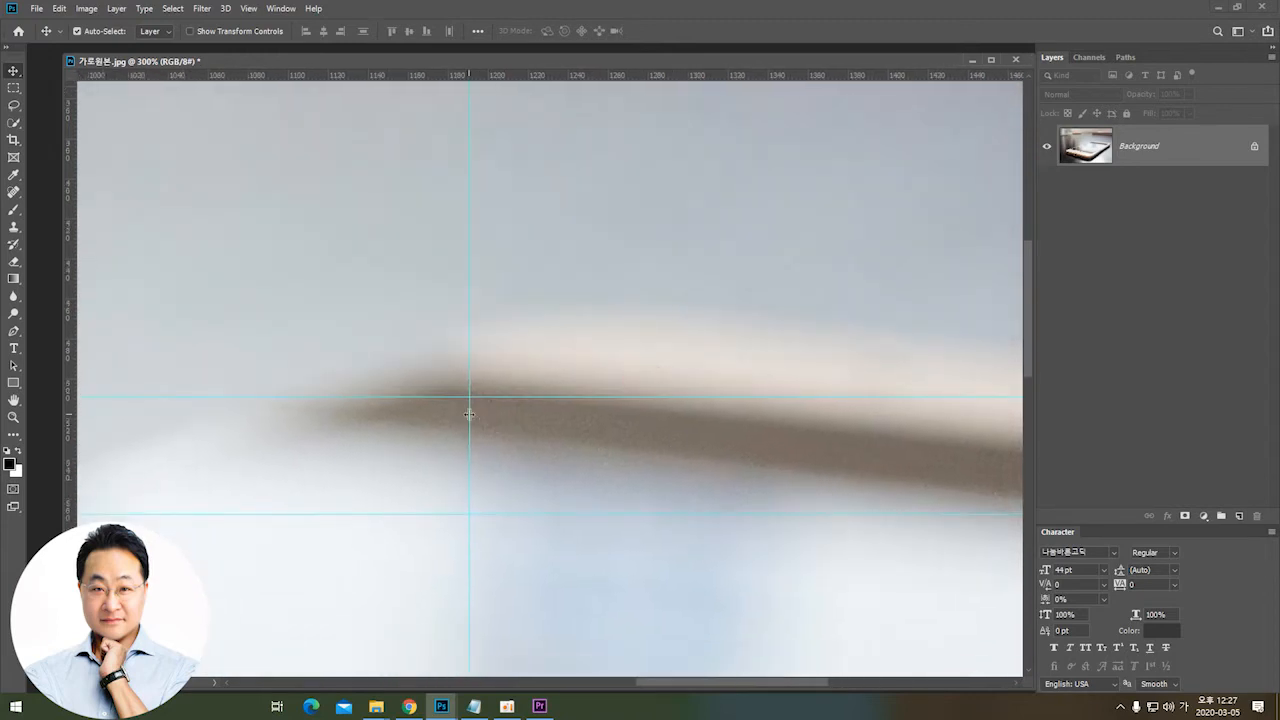
pyautogui.moveTo(468, 414); pyautogui.dragTo(471, 418)
pyautogui.hotkey('ctrl', '-')
pyautogui.hotkey('ctrl', '-')
pyautogui.hotkey('ctrl', '-')
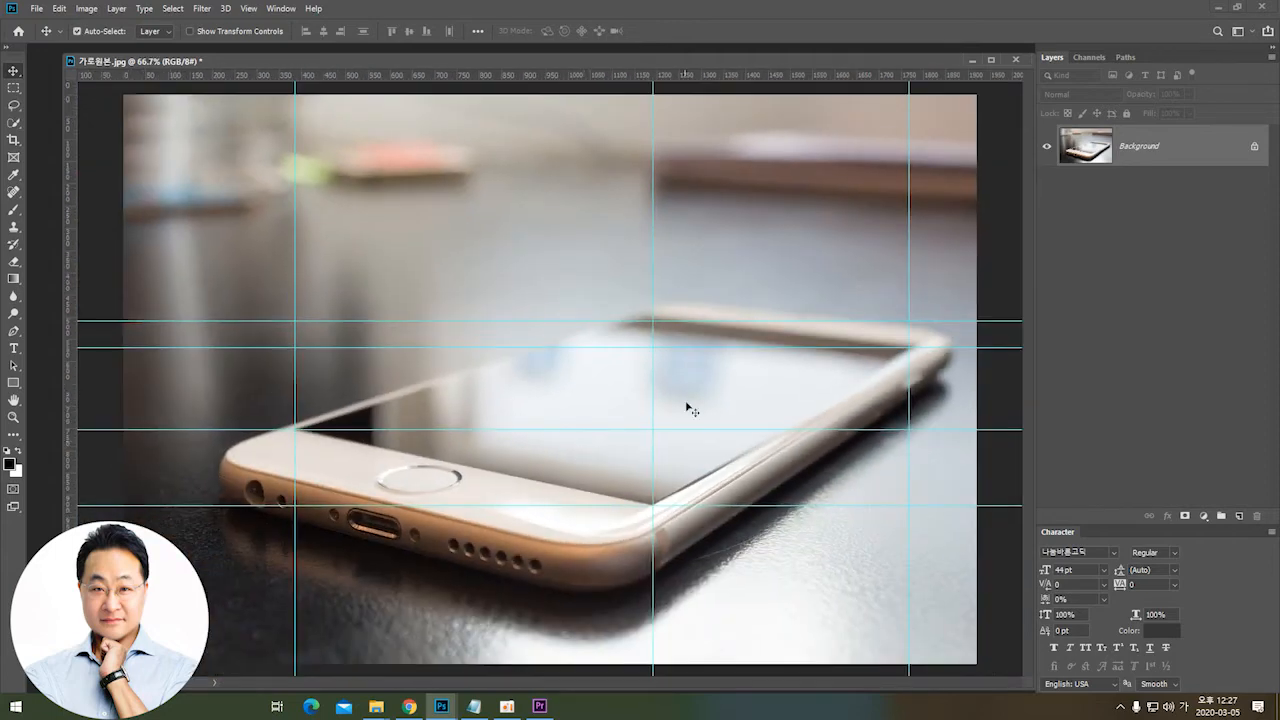
# Step: Create a new layer above the phone photo and rename it 액정
pyautogui.press('space')
pyautogui.moveTo(786, 400); pyautogui.dragTo(678, 325)
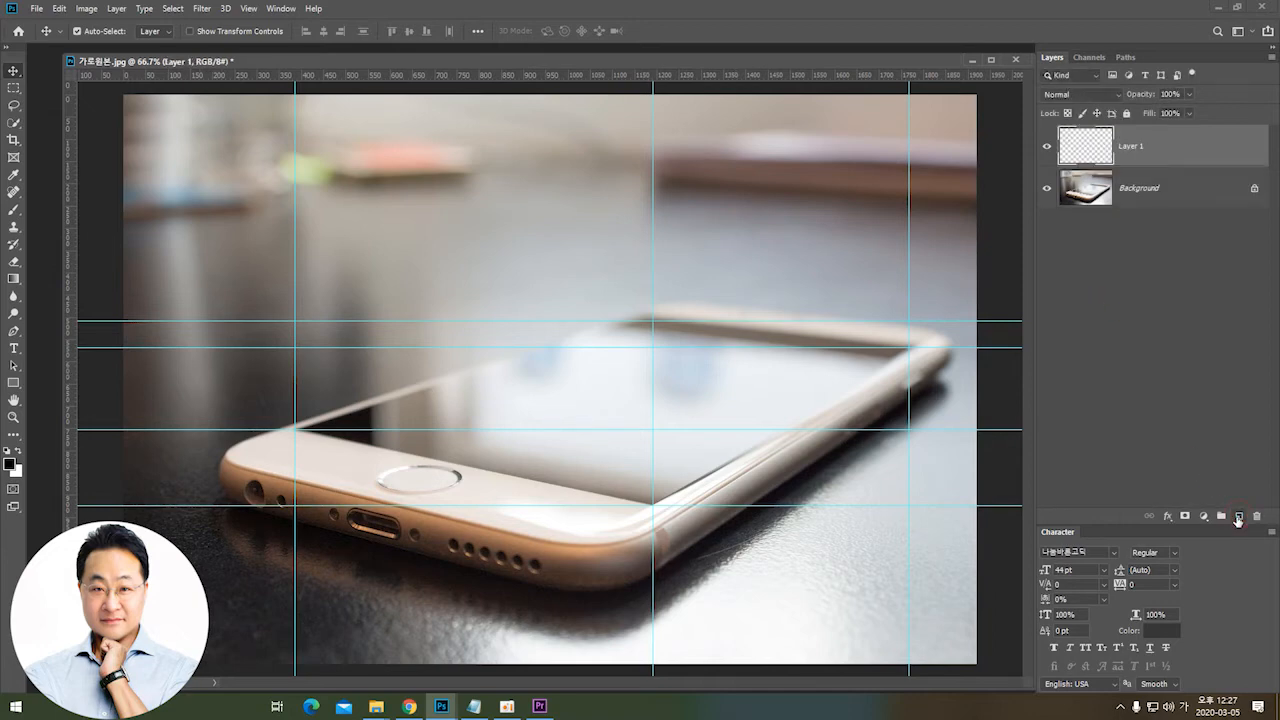
pyautogui.doubleClick(1132, 147)
pyautogui.write('do')
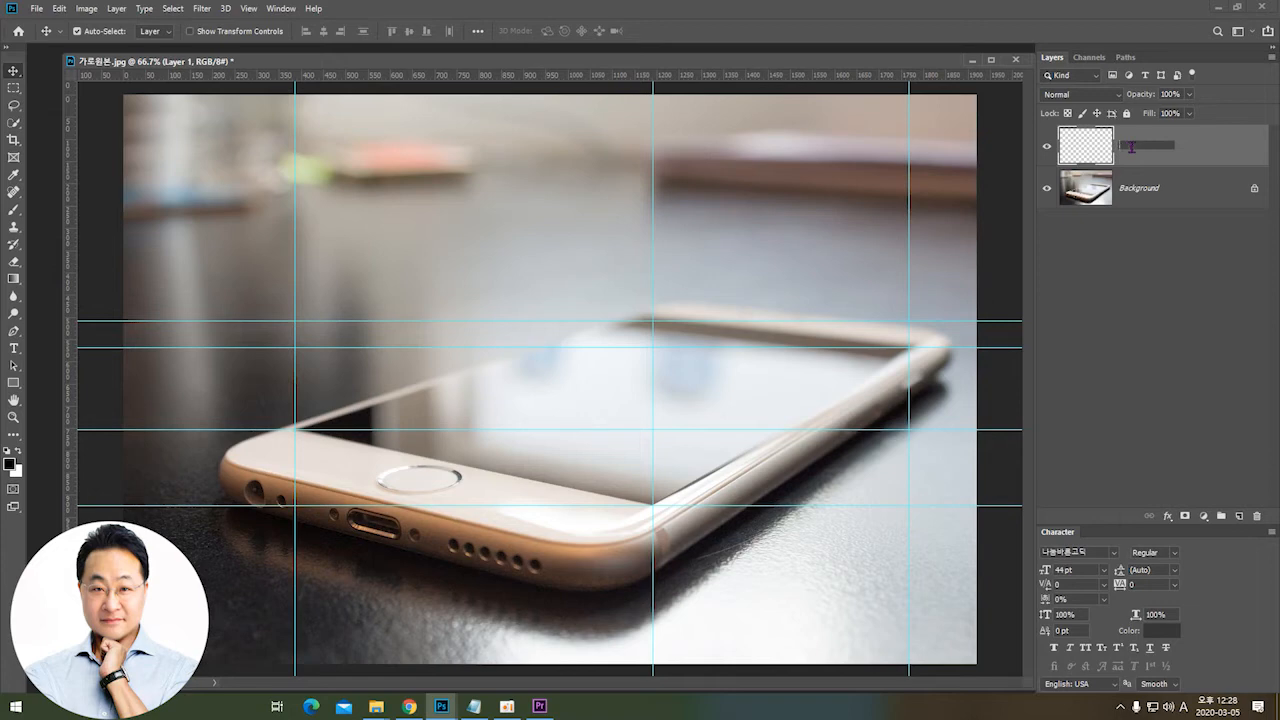
pyautogui.press('Return')
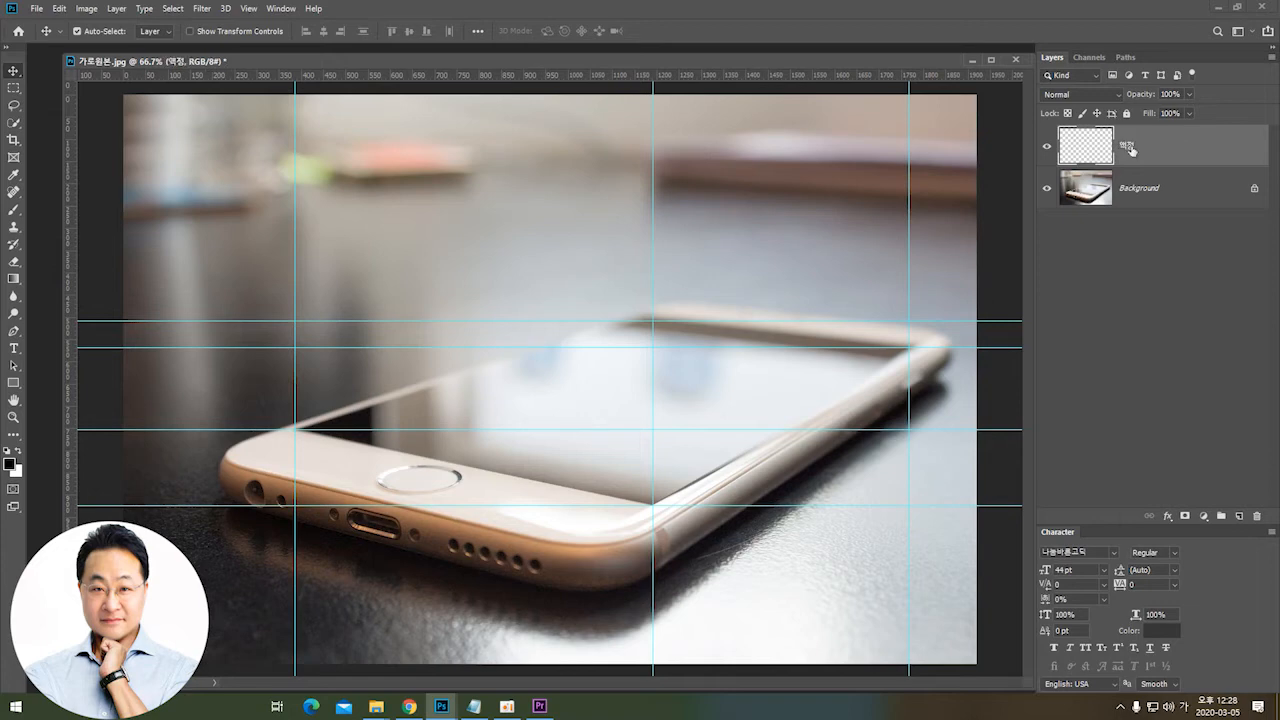
# Step: Select the phone's screen through its four guide corners with the Polygonal Lasso, fill it with black on the 액정 layer and deselect
pyautogui.click(13, 106)
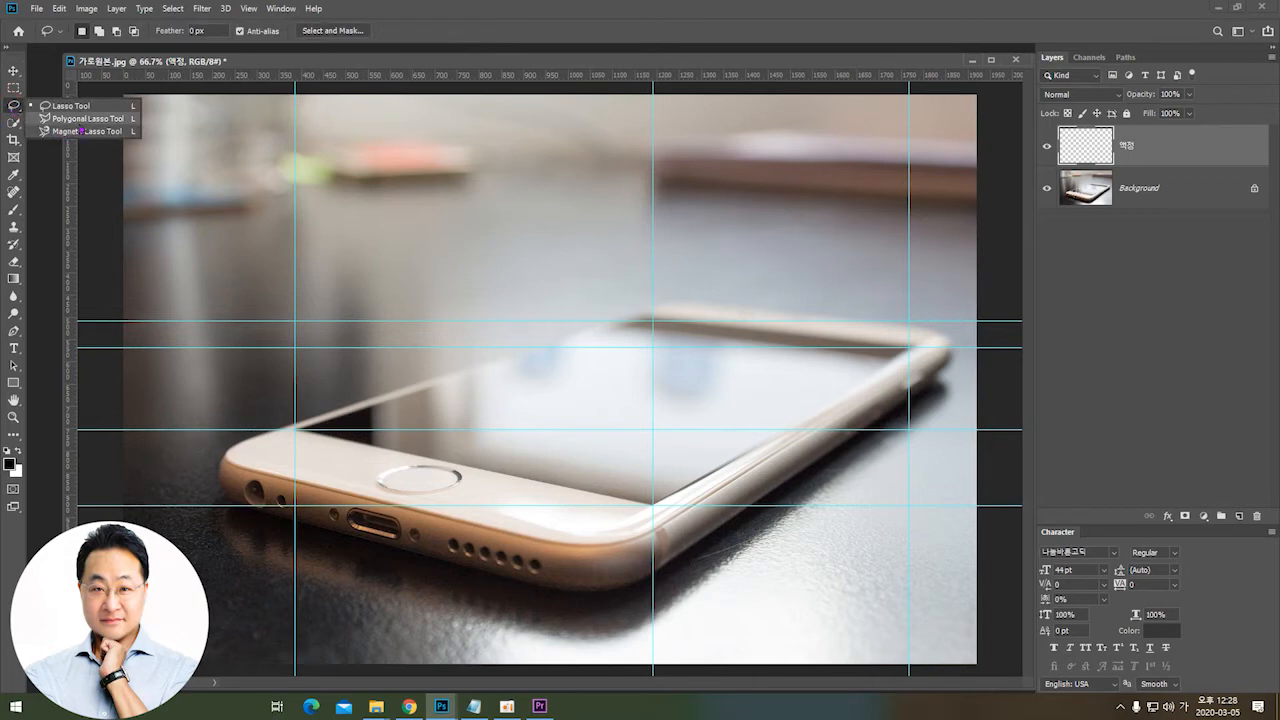
pyautogui.click(80, 122)
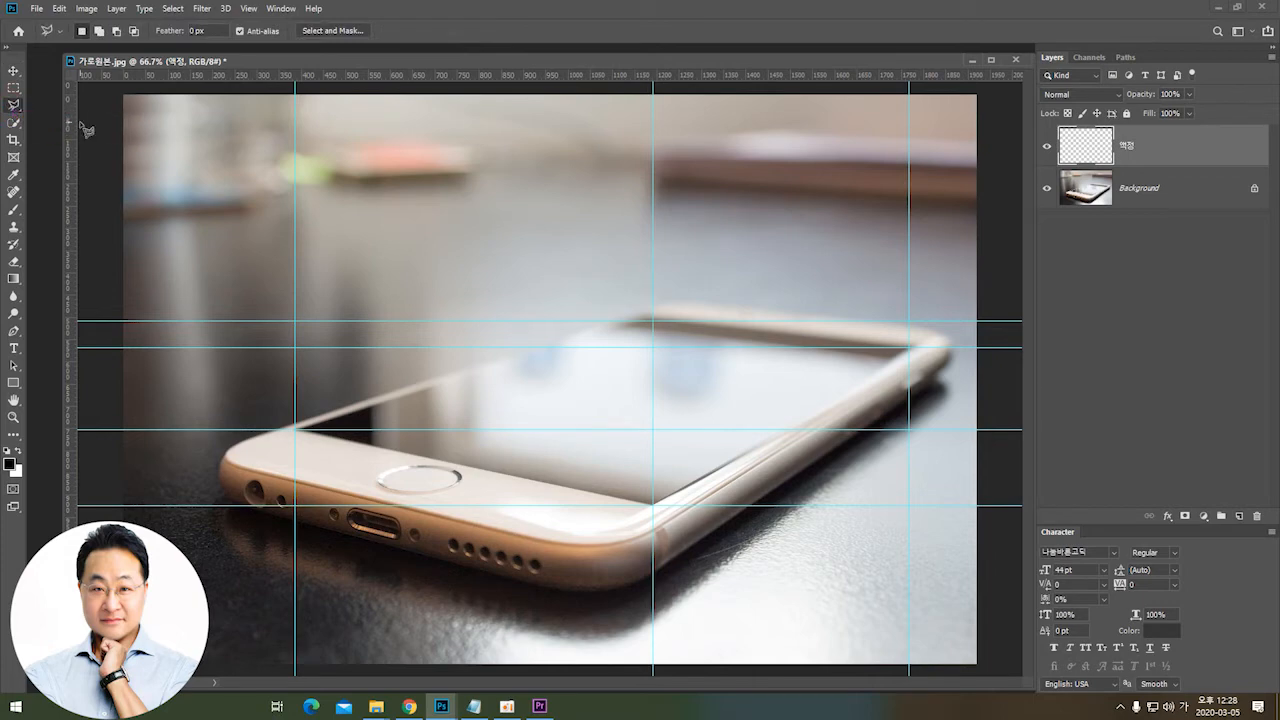
pyautogui.click(296, 431)
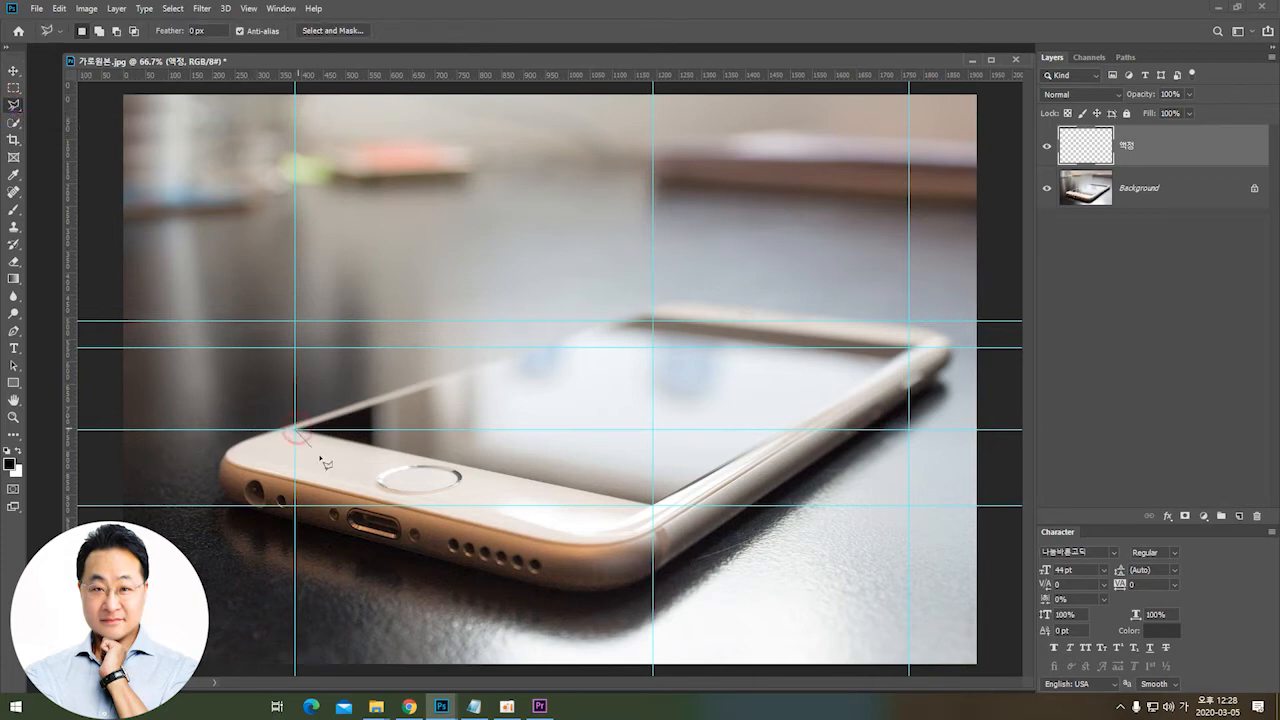
pyautogui.click(653, 505)
pyautogui.click(908, 347)
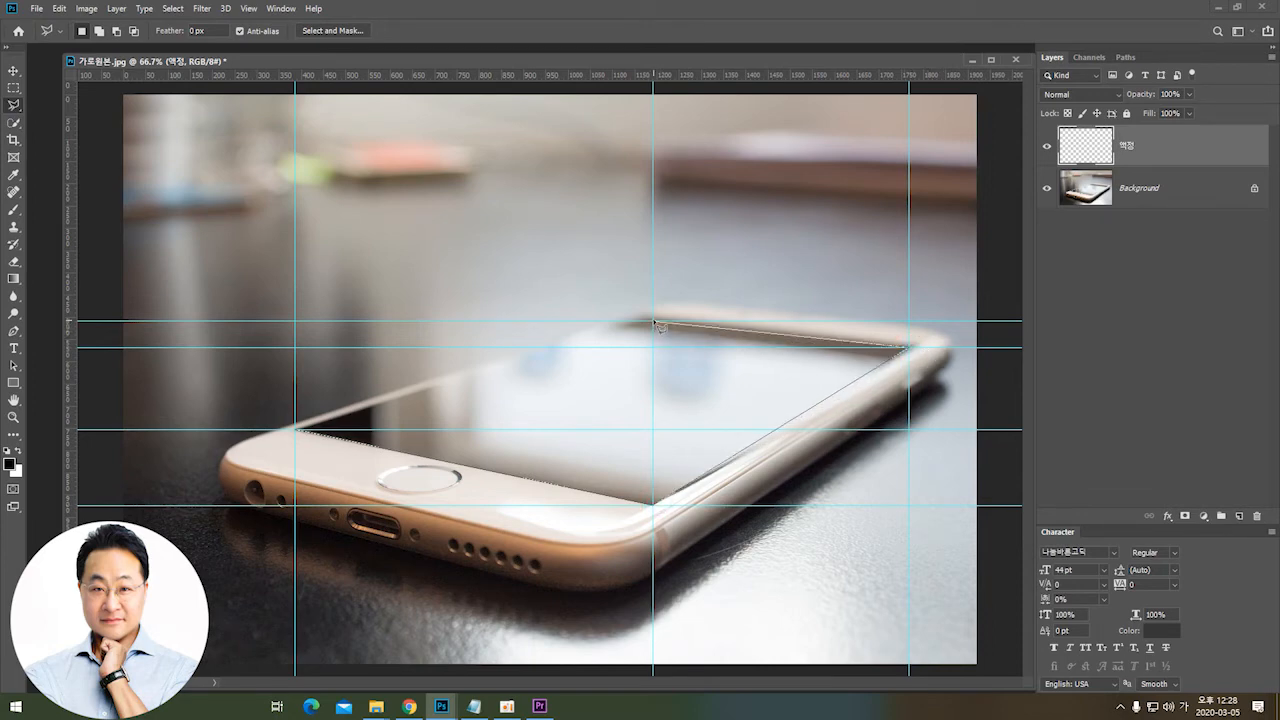
pyautogui.click(653, 322)
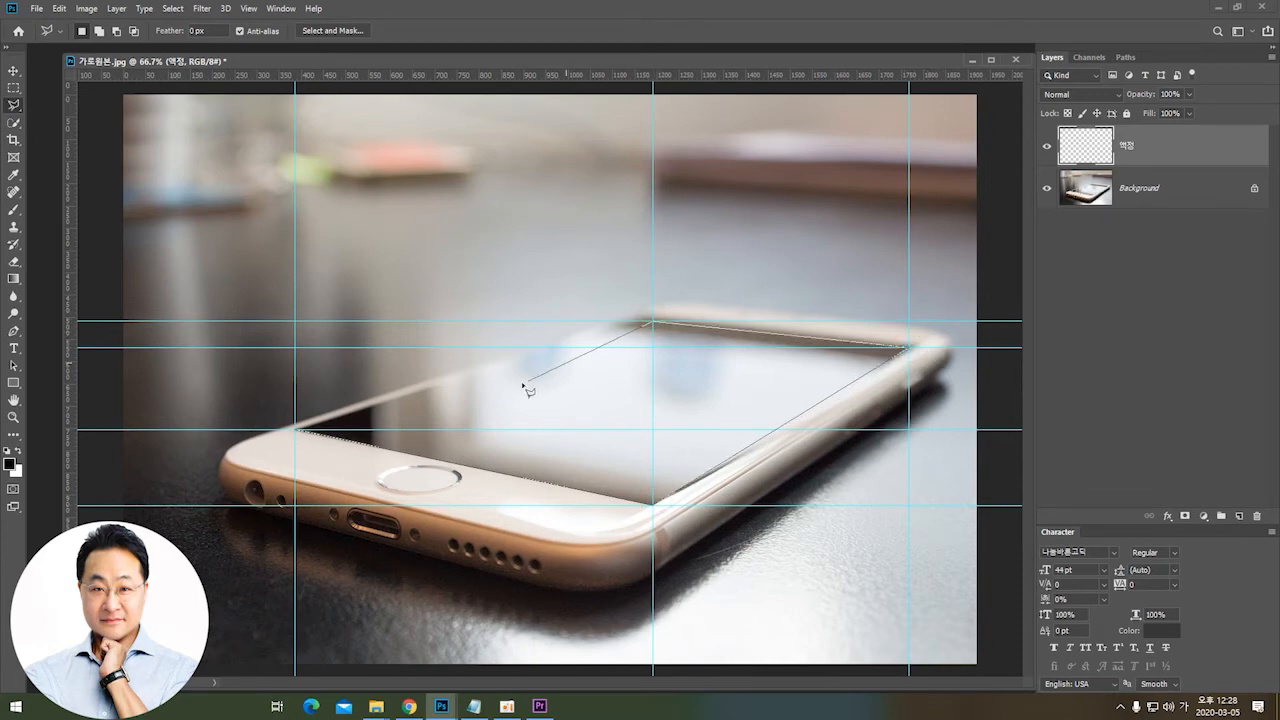
pyautogui.click(297, 430)
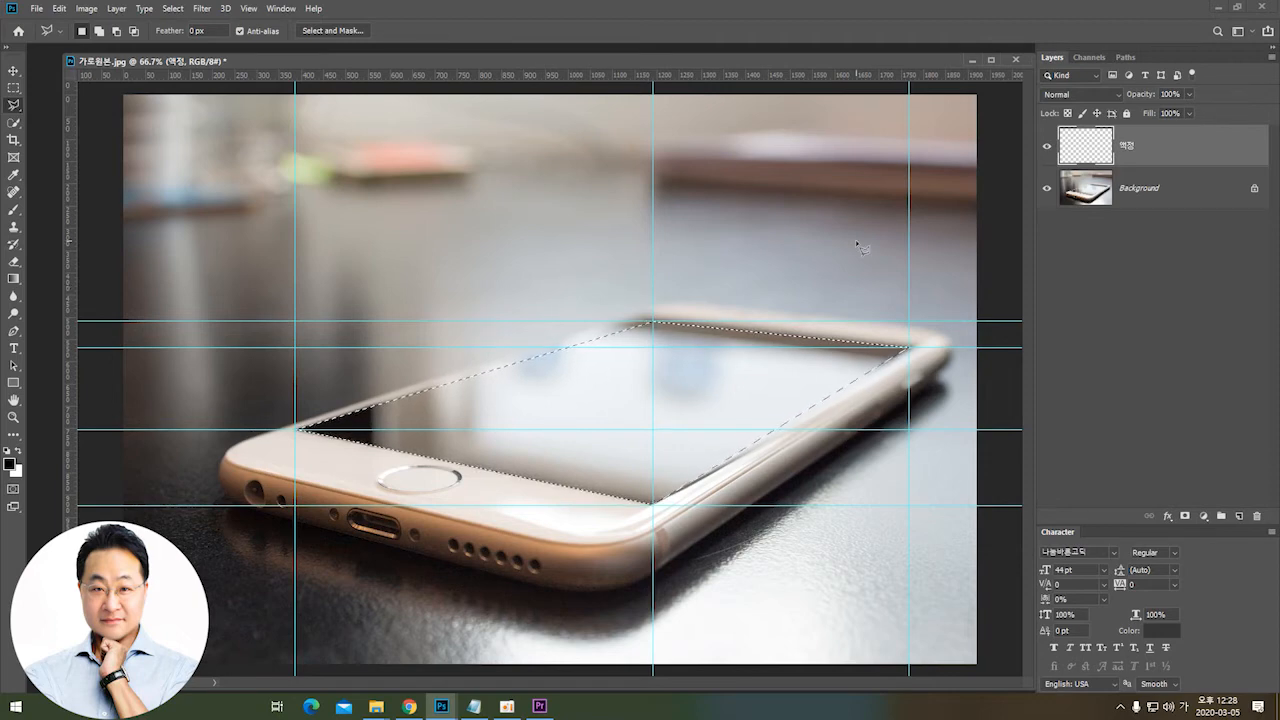
pyautogui.hotkey('alt', 'BackSpace')
pyautogui.hotkey('ctrl', 'd')
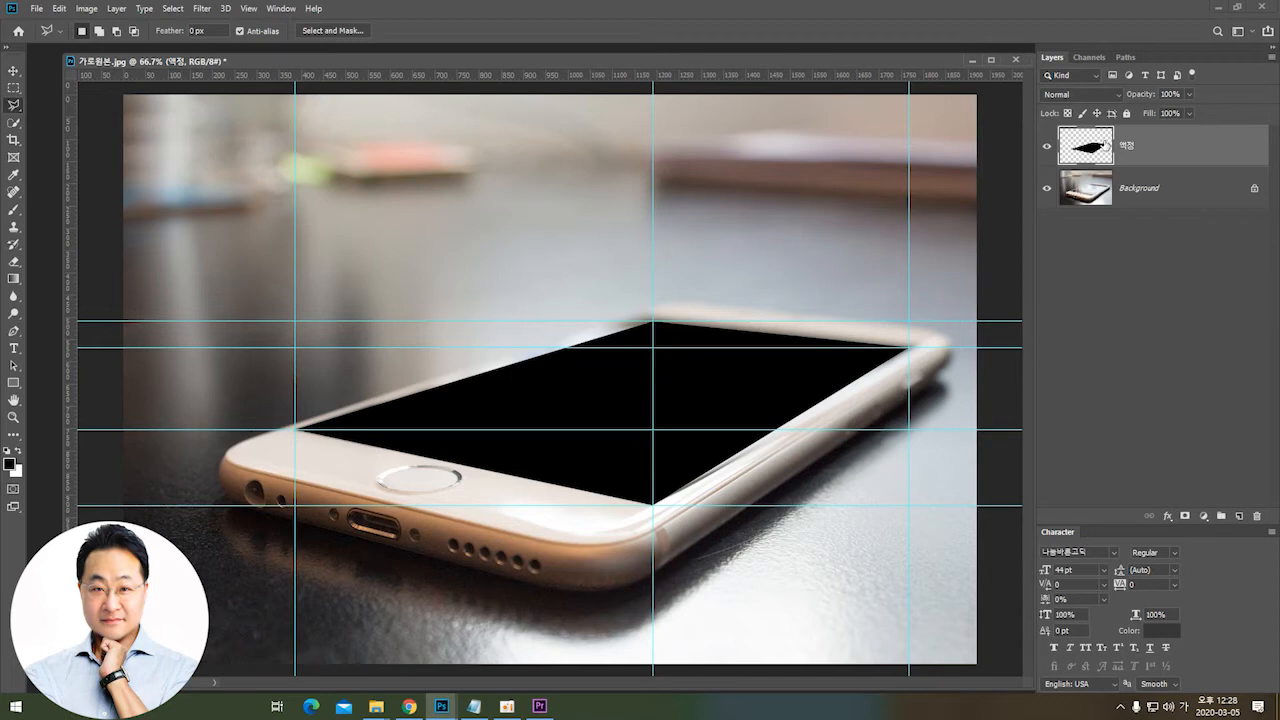
# Step: Open the ballet-2124651_1920 photo from the 3D folder and move its window so the phone document behind it shows
pyautogui.moveTo(884, 67); pyautogui.dragTo(862, 66)
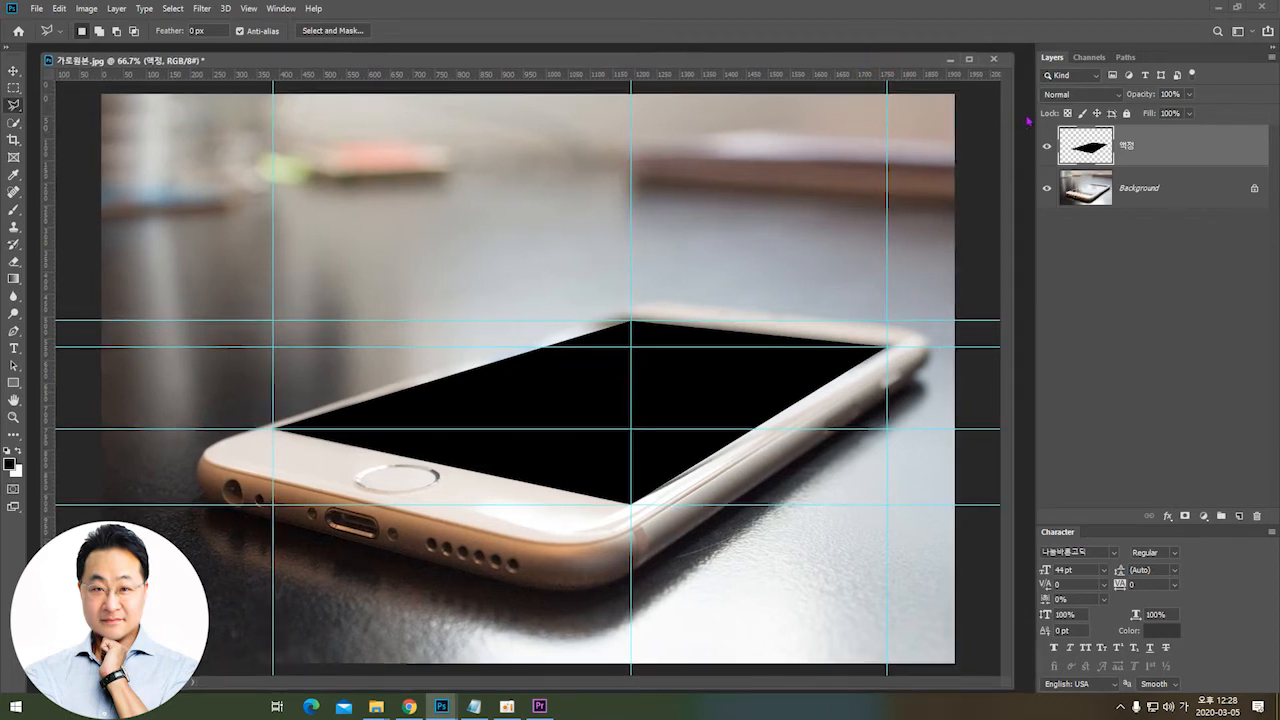
pyautogui.hotkey('ctrl', 'o')
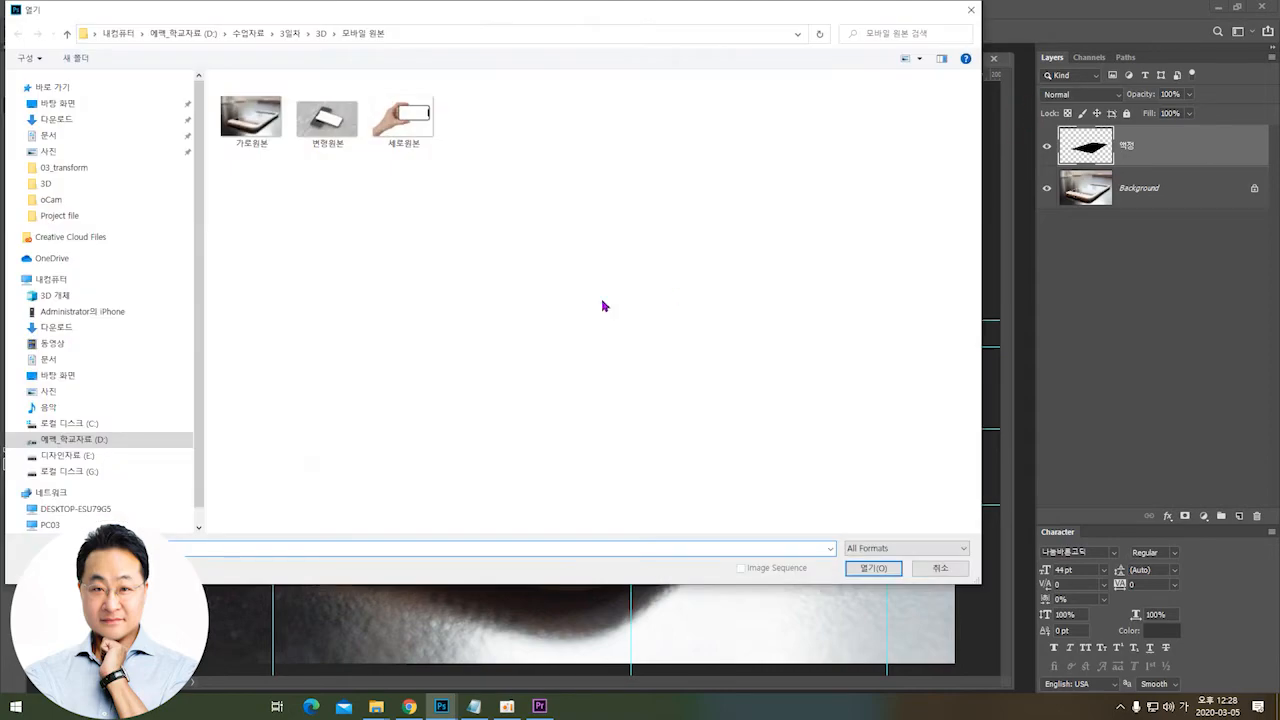
pyautogui.click(321, 36)
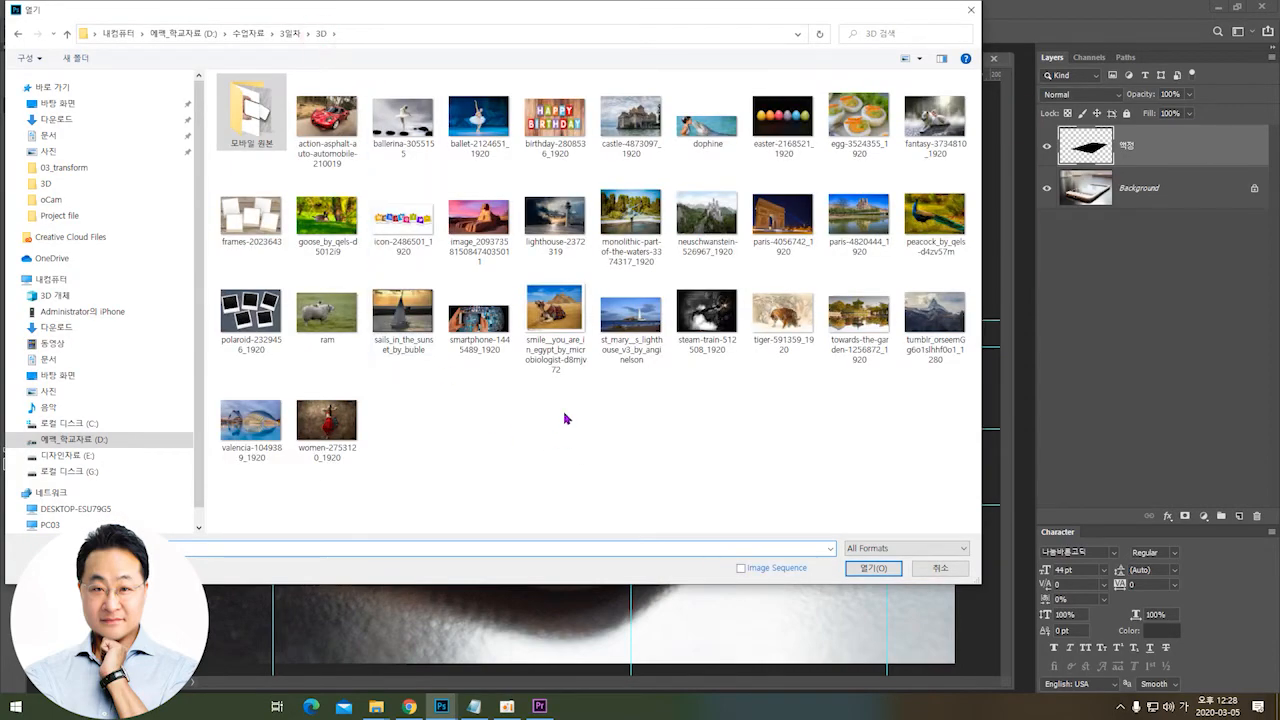
pyautogui.doubleClick(487, 131)
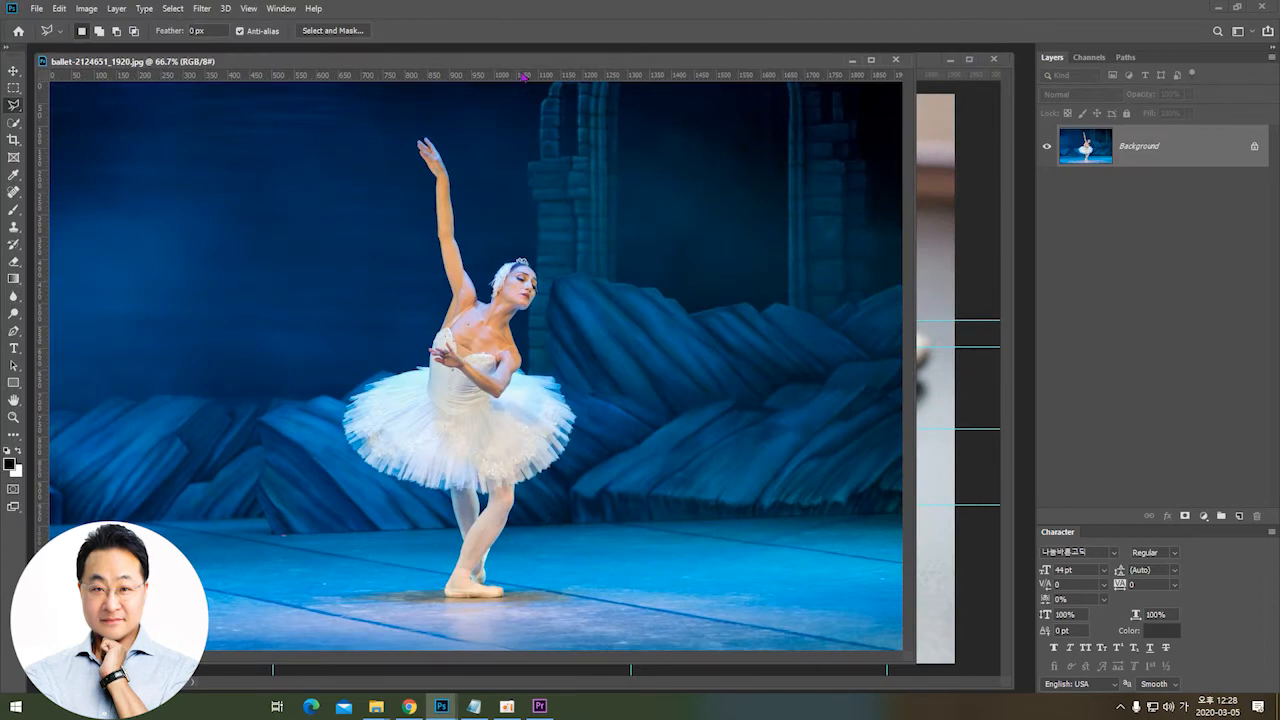
pyautogui.moveTo(532, 62); pyautogui.dragTo(395, 156)
pyautogui.click(14, 70)
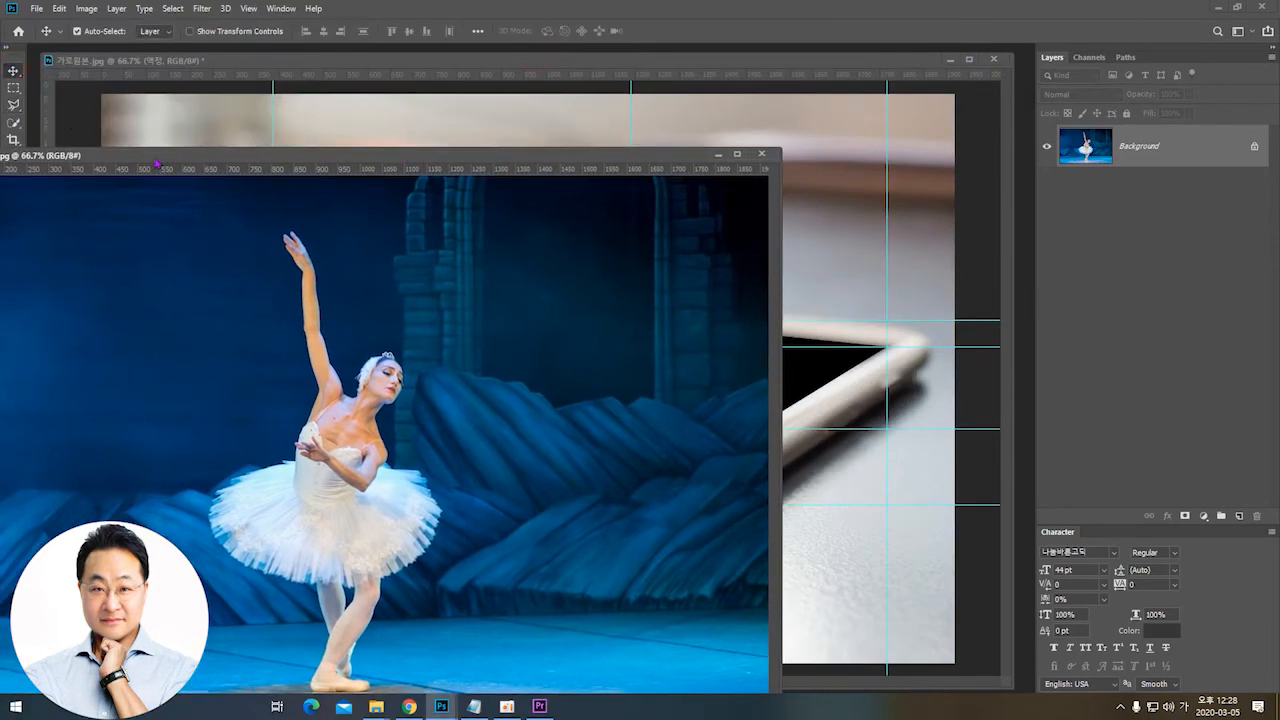
pyautogui.moveTo(157, 162); pyautogui.dragTo(410, 162)
pyautogui.click(14, 89)
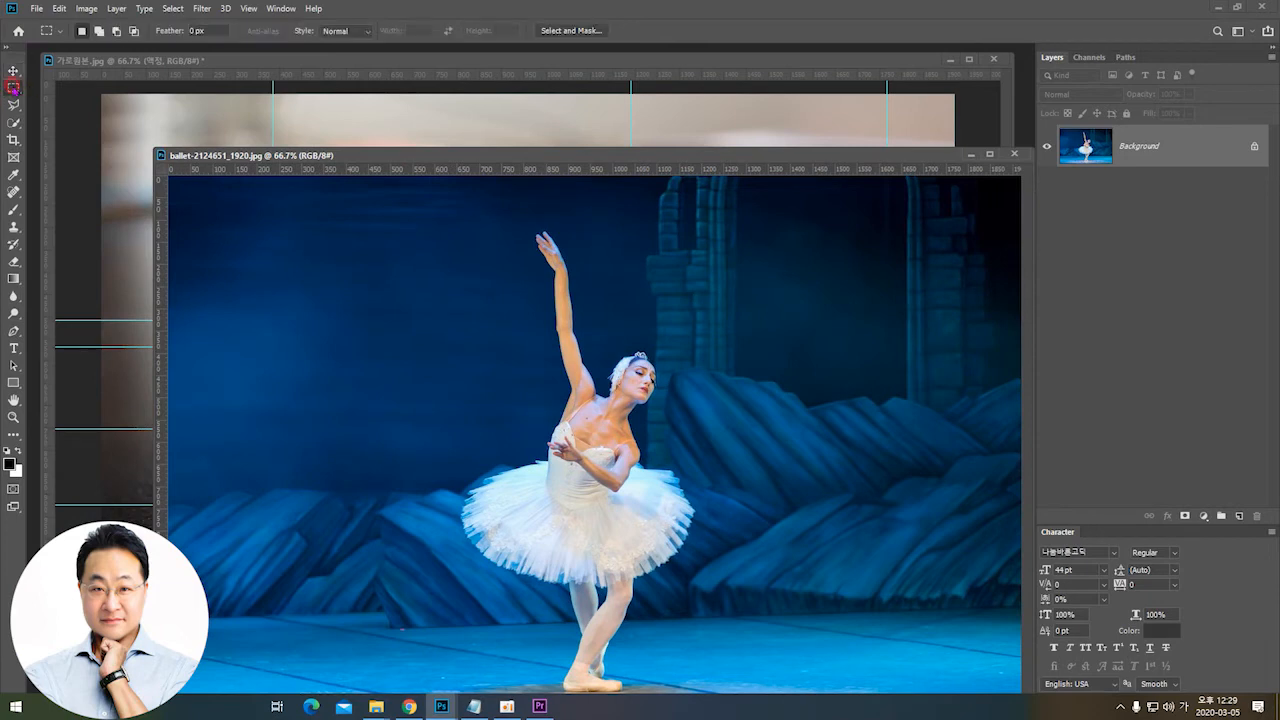
pyautogui.click(14, 105)
pyautogui.click(14, 70)
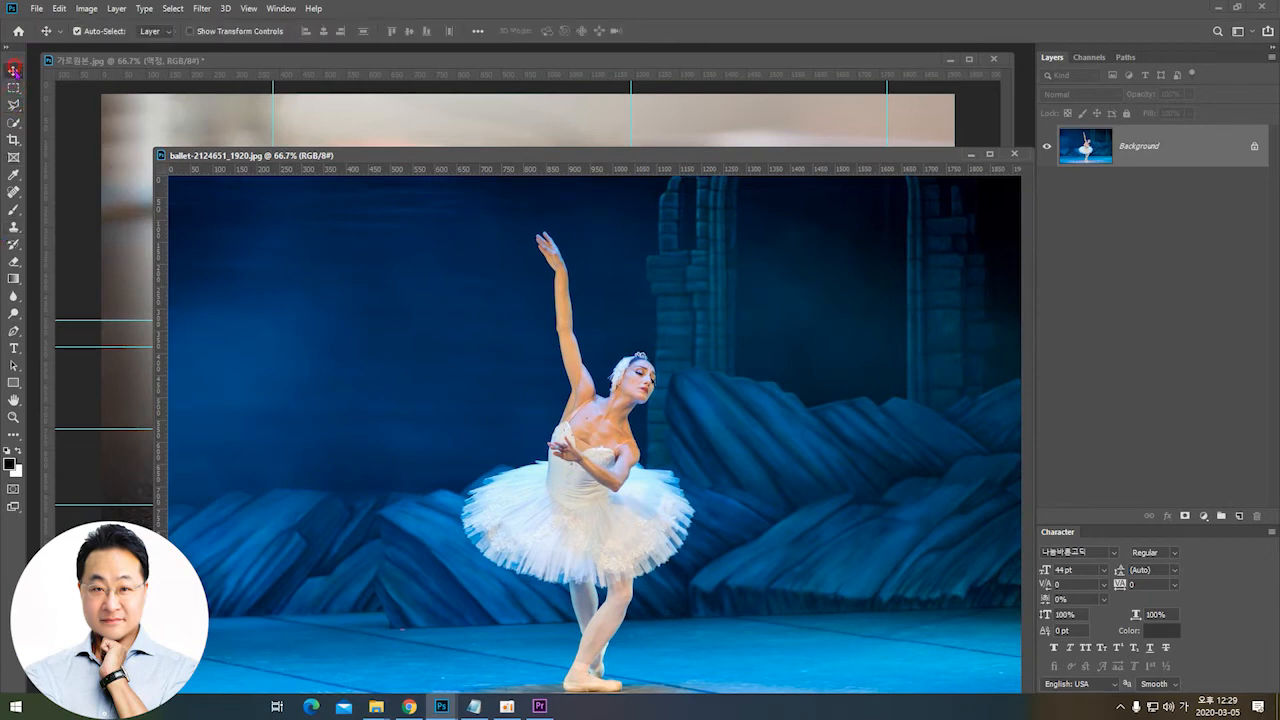
pyautogui.click(14, 192)
pyautogui.click(14, 71)
pyautogui.click(14, 105)
pyautogui.click(14, 88)
pyautogui.click(14, 71)
pyautogui.click(14, 88)
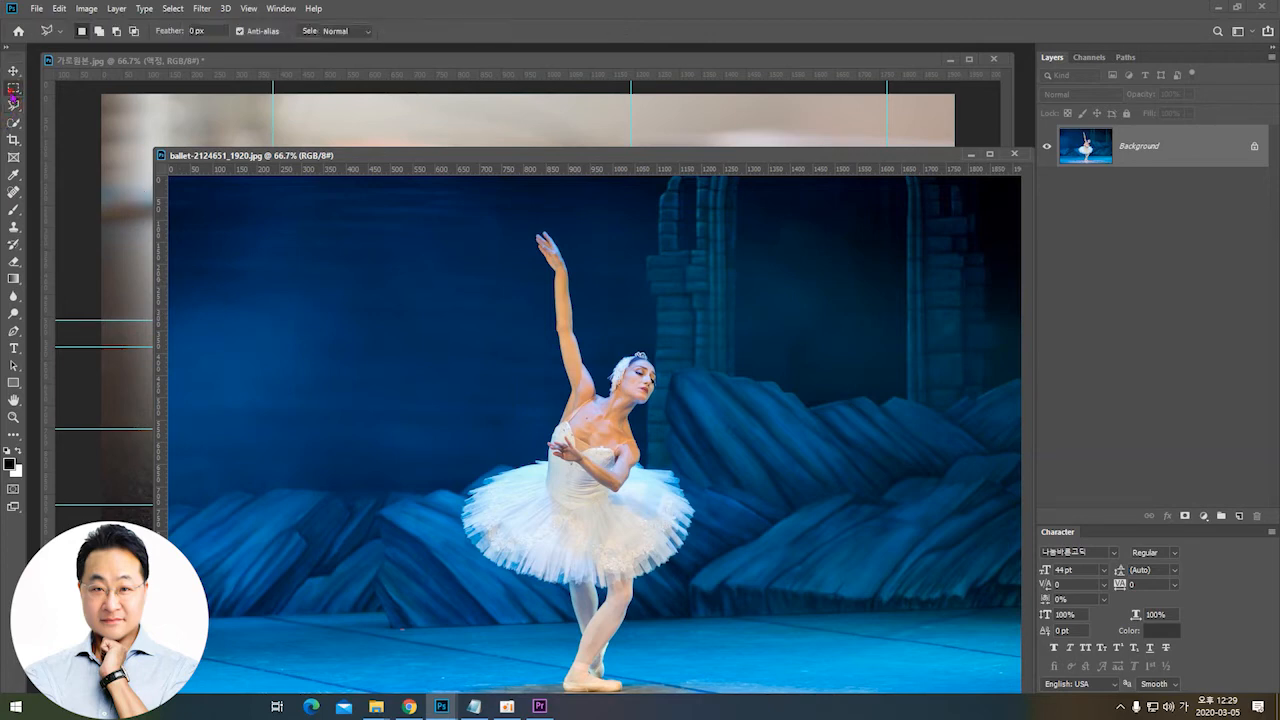
pyautogui.click(14, 105)
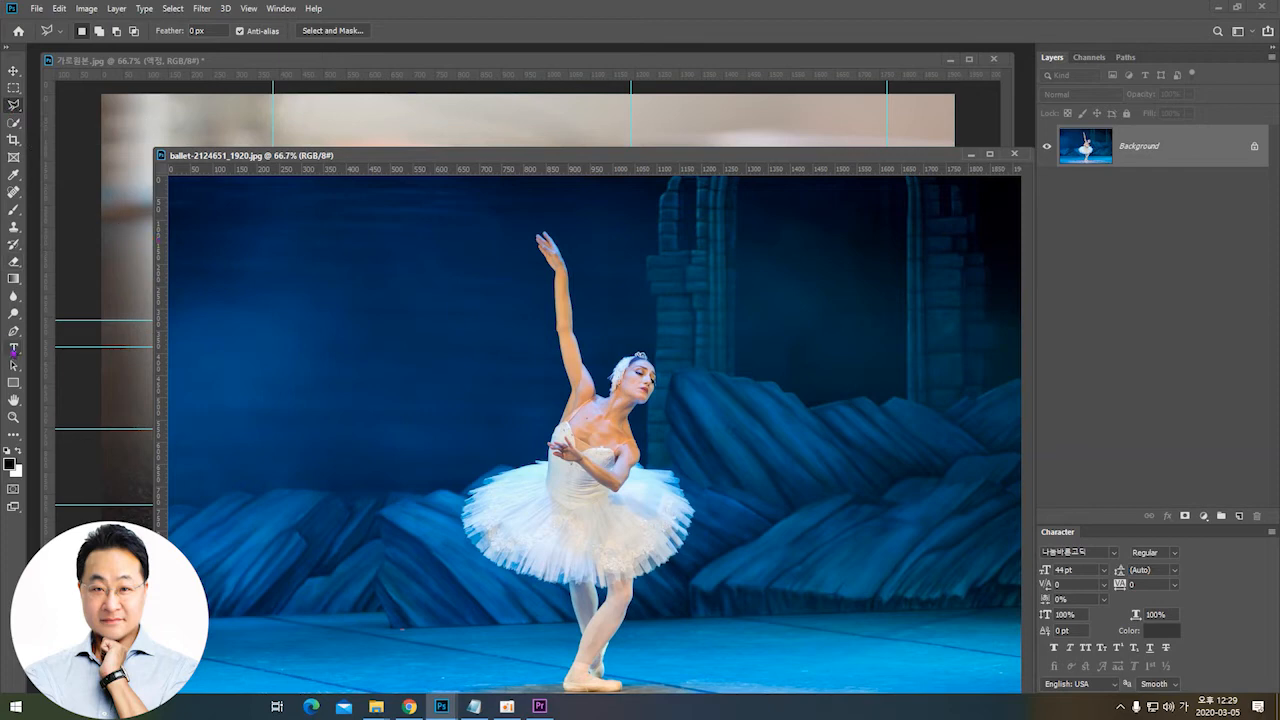
# Step: Copy the ballerina photo into the phone document as a new layer above 액정 with the Move tool
pyautogui.click(14, 71)
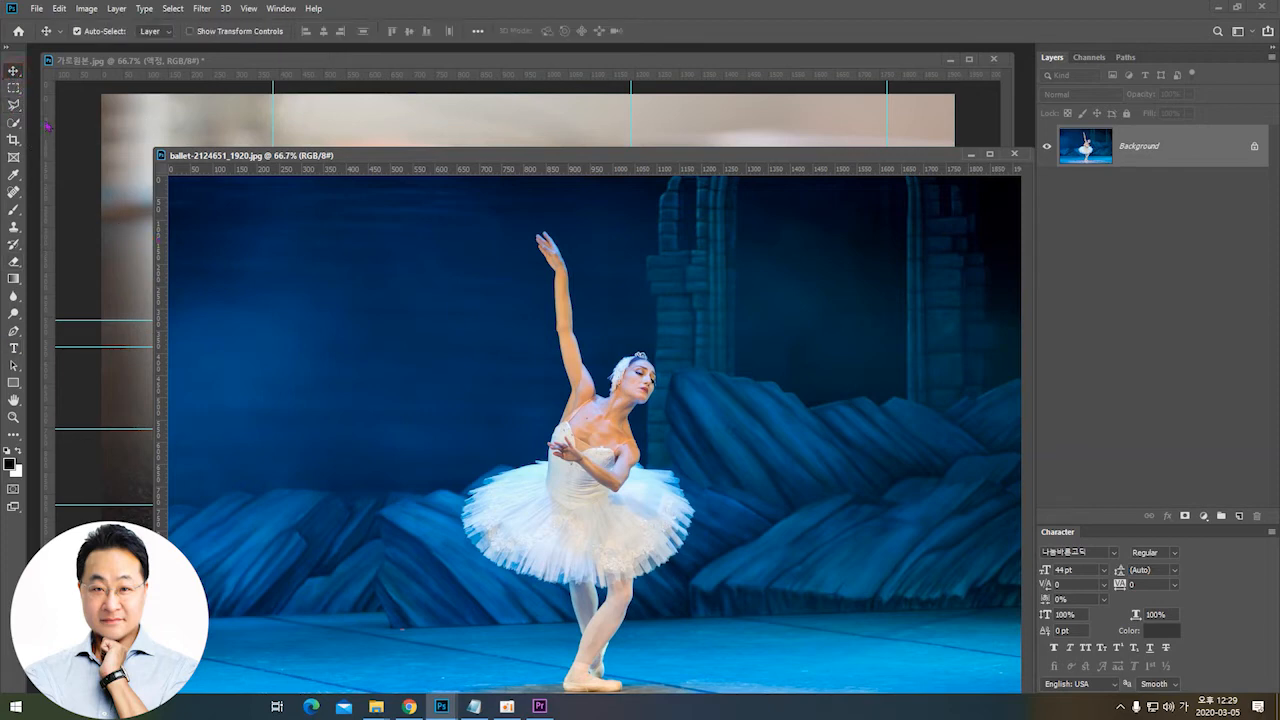
pyautogui.moveTo(394, 155); pyautogui.dragTo(209, 385)
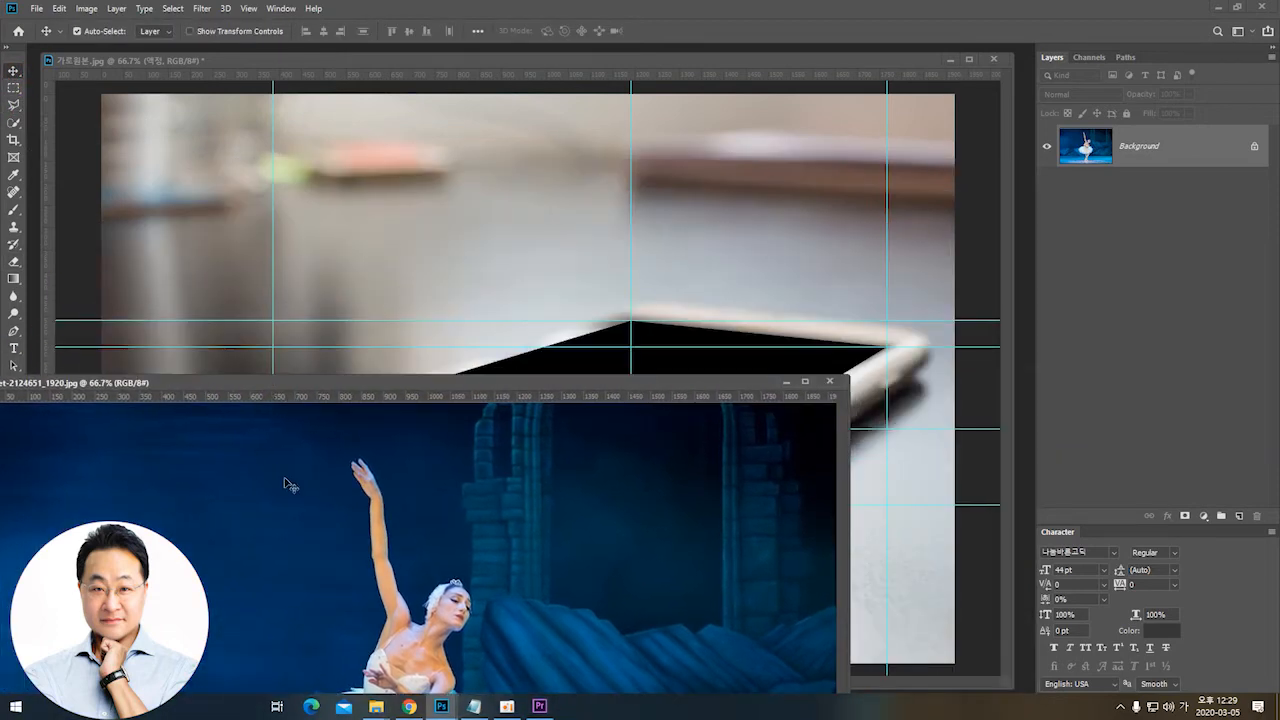
pyautogui.moveTo(403, 500); pyautogui.dragTo(480, 265)
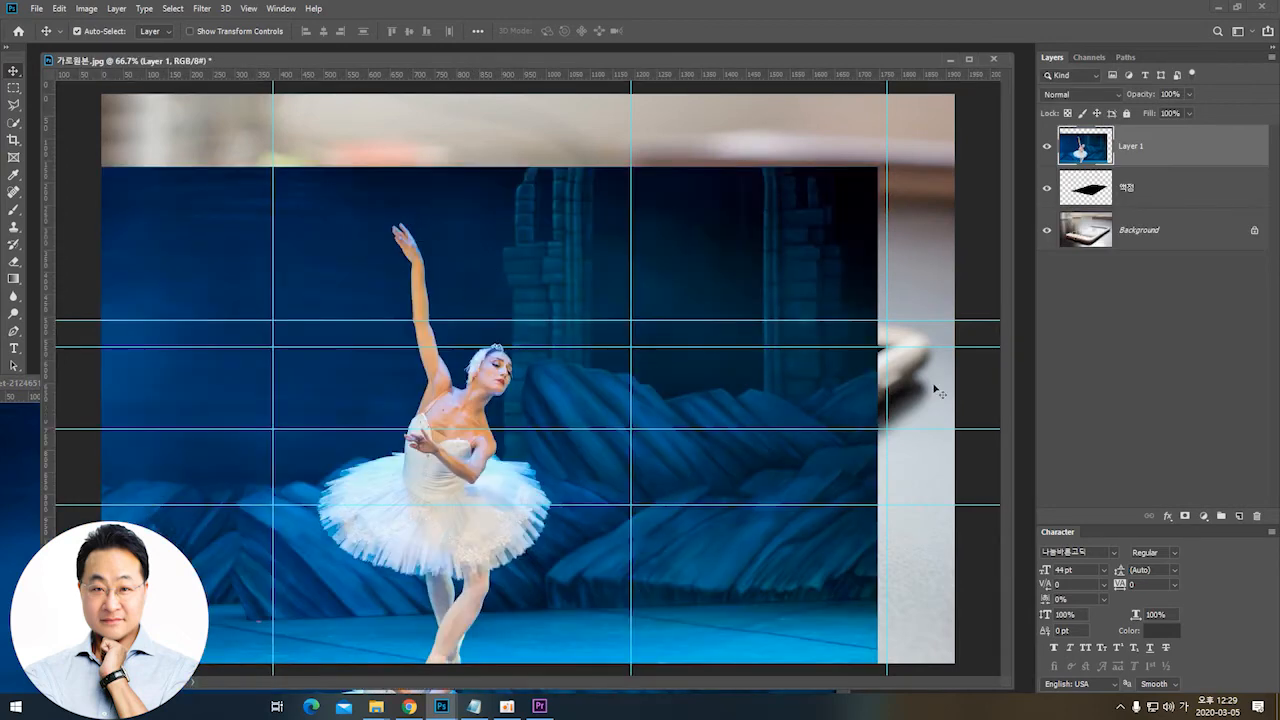
# Step: Close the original ballet photo and reposition the phone document's window in the workspace
pyautogui.moveTo(150, 64); pyautogui.dragTo(276, 104)
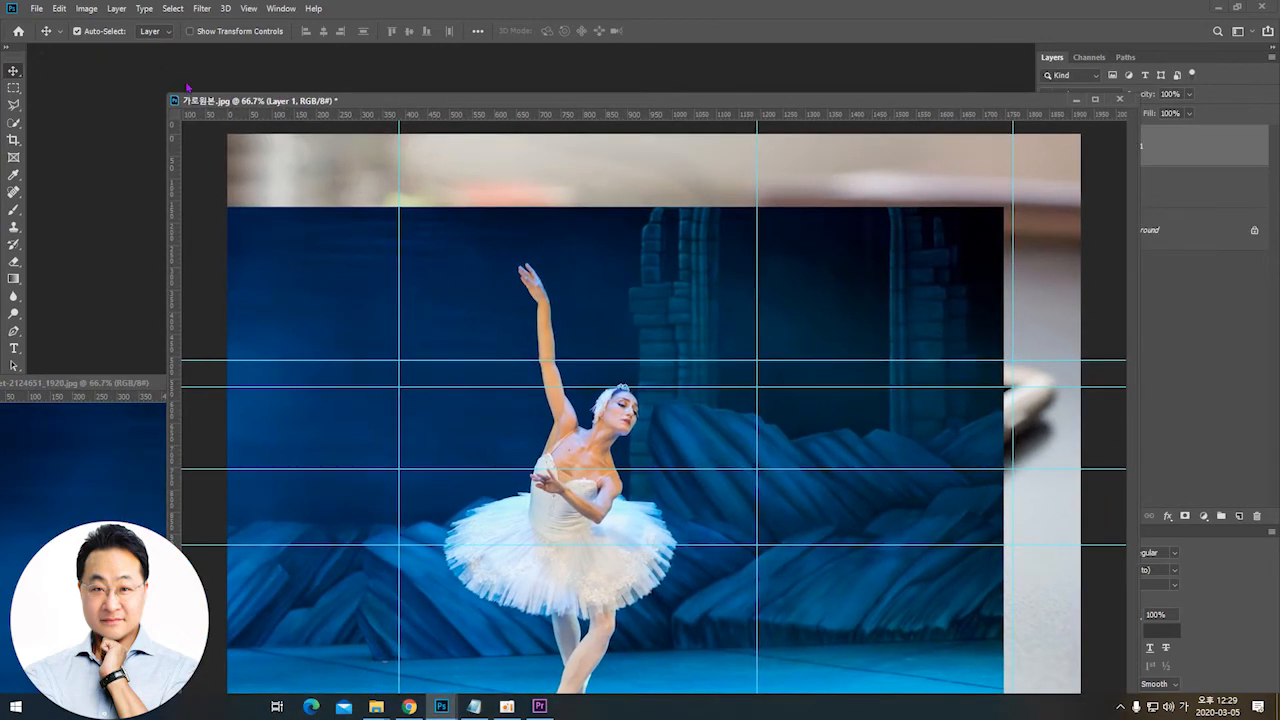
pyautogui.click(1237, 8)
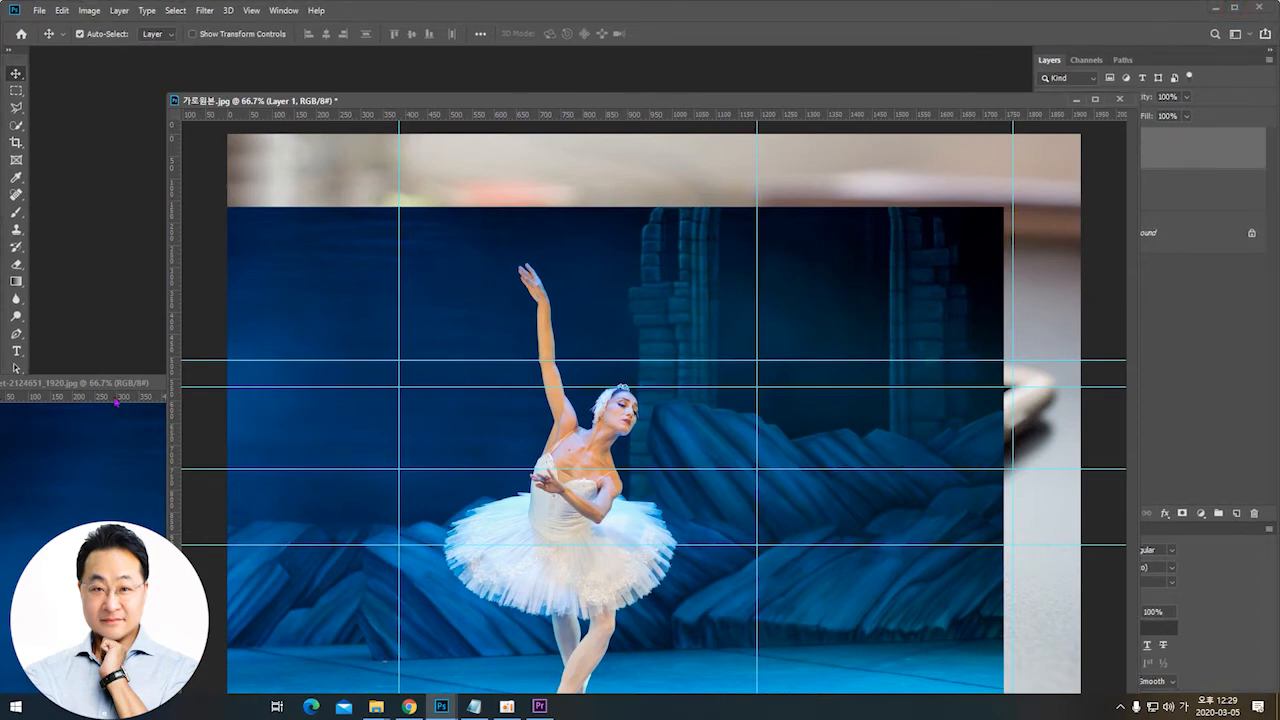
pyautogui.moveTo(104, 384); pyautogui.dragTo(245, 205)
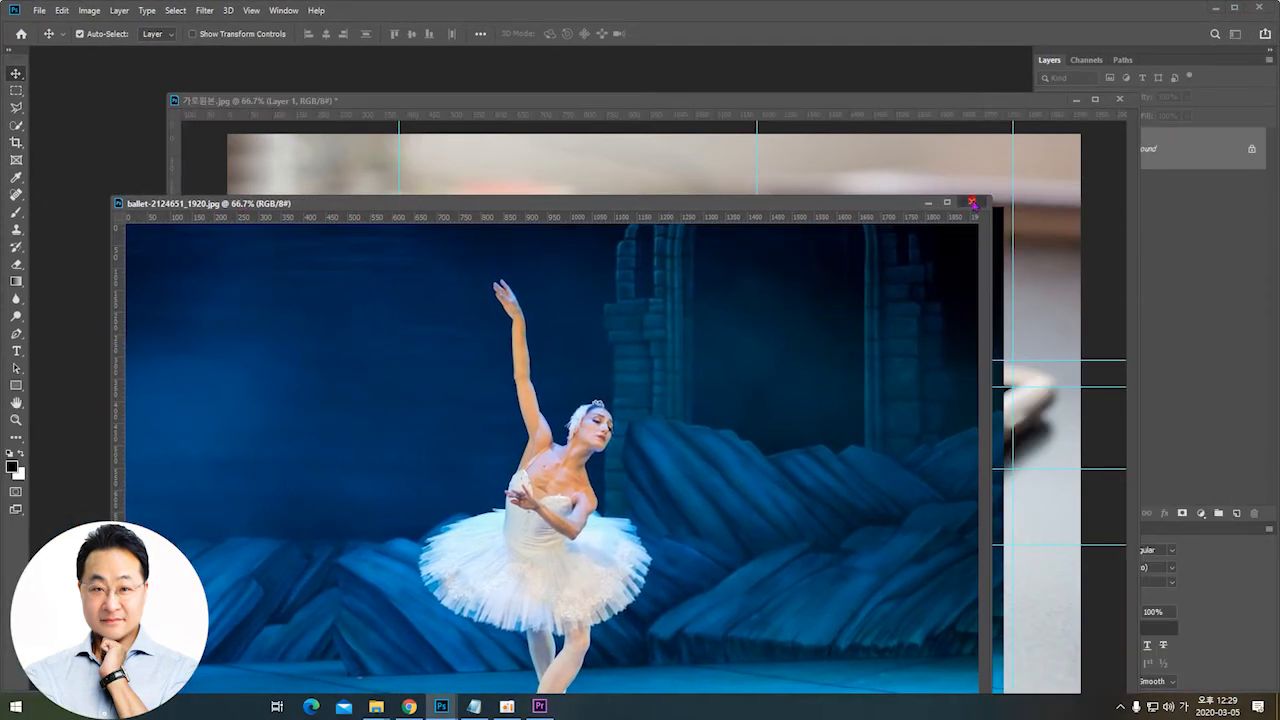
pyautogui.click(971, 203)
pyautogui.doubleClick(815, 101)
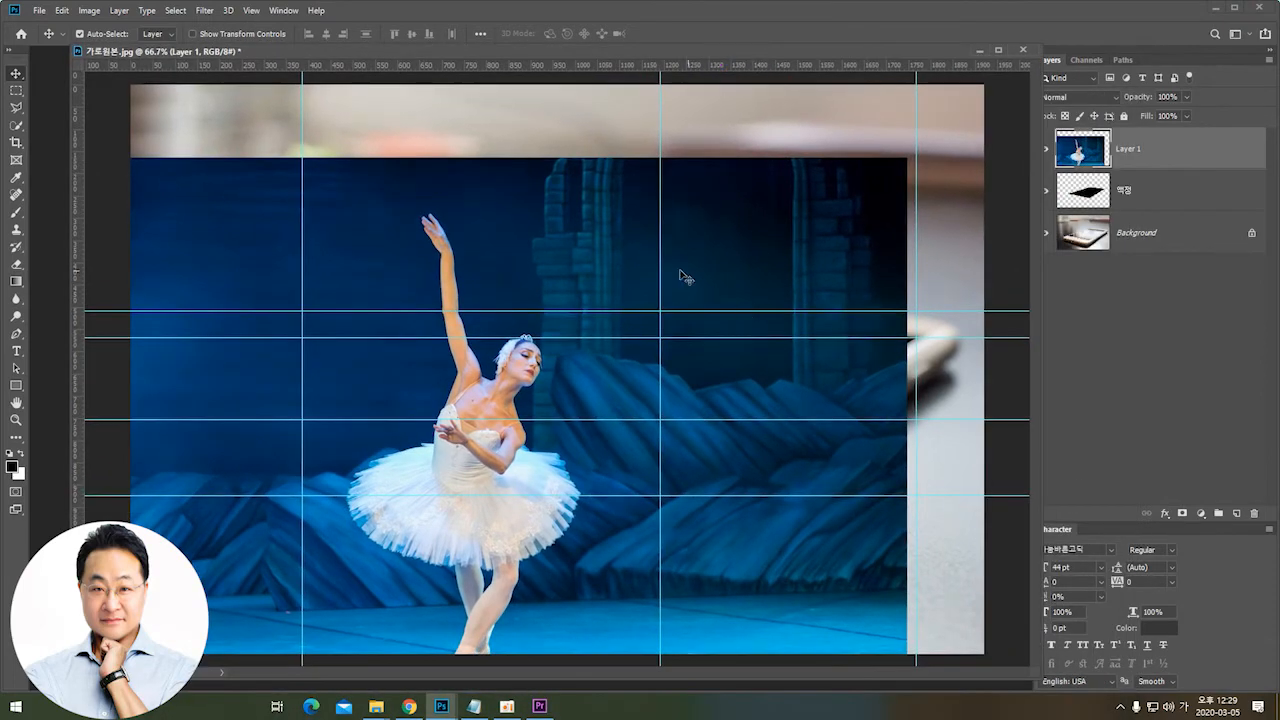
# Step: Reposition the ballerina layer so her whole figure, from raised hand to feet, lies within the phone document
pyautogui.moveTo(530, 257); pyautogui.dragTo(985, 300)
pyautogui.moveTo(1038, 380); pyautogui.dragTo(634, 230)
pyautogui.moveTo(511, 268); pyautogui.dragTo(509, 331)
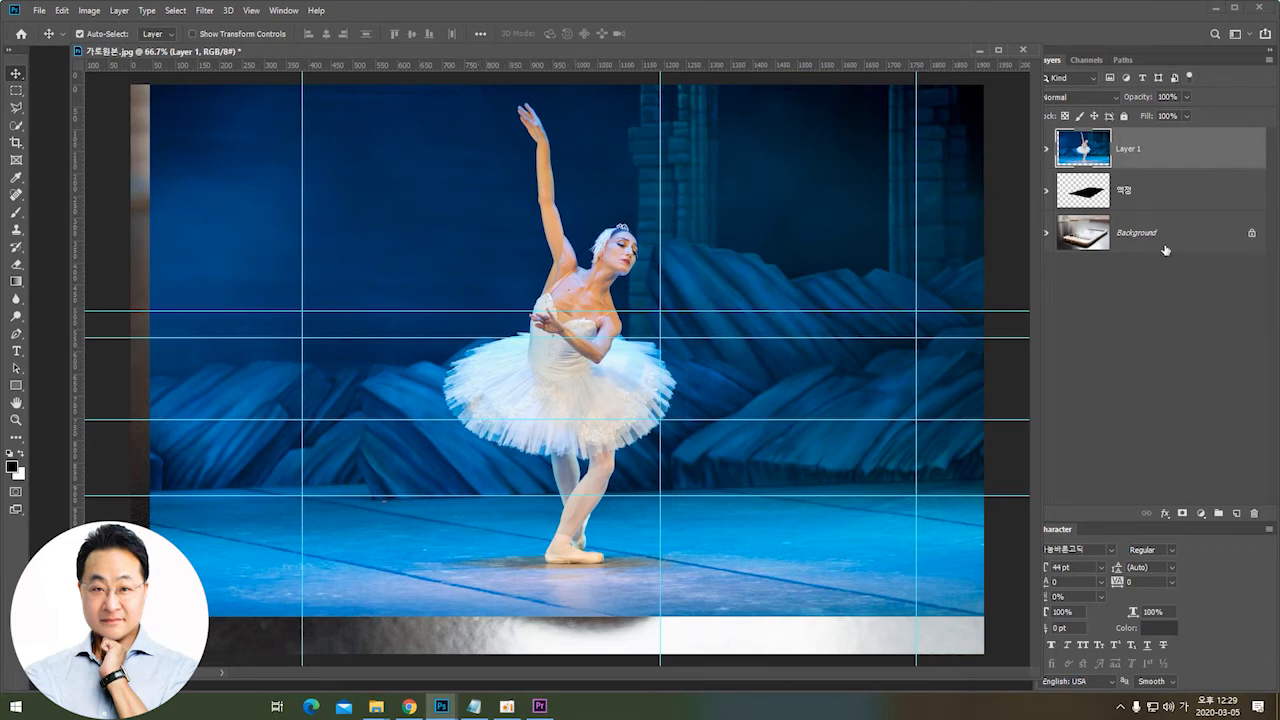
# Step: Set the ballerina layer's opacity to 50% and shift the layer so the dancer stands nearer the phone screen's centre
pyautogui.hotkey('ctrl', '1')
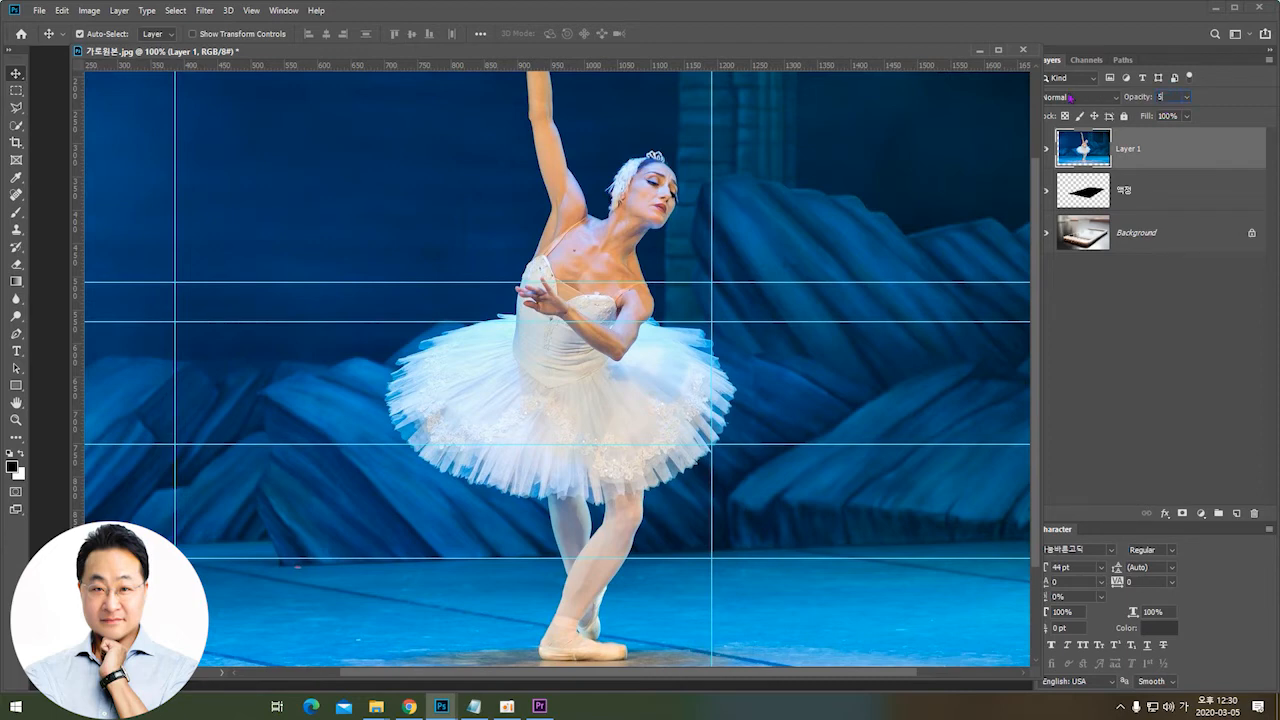
pyautogui.write('0')
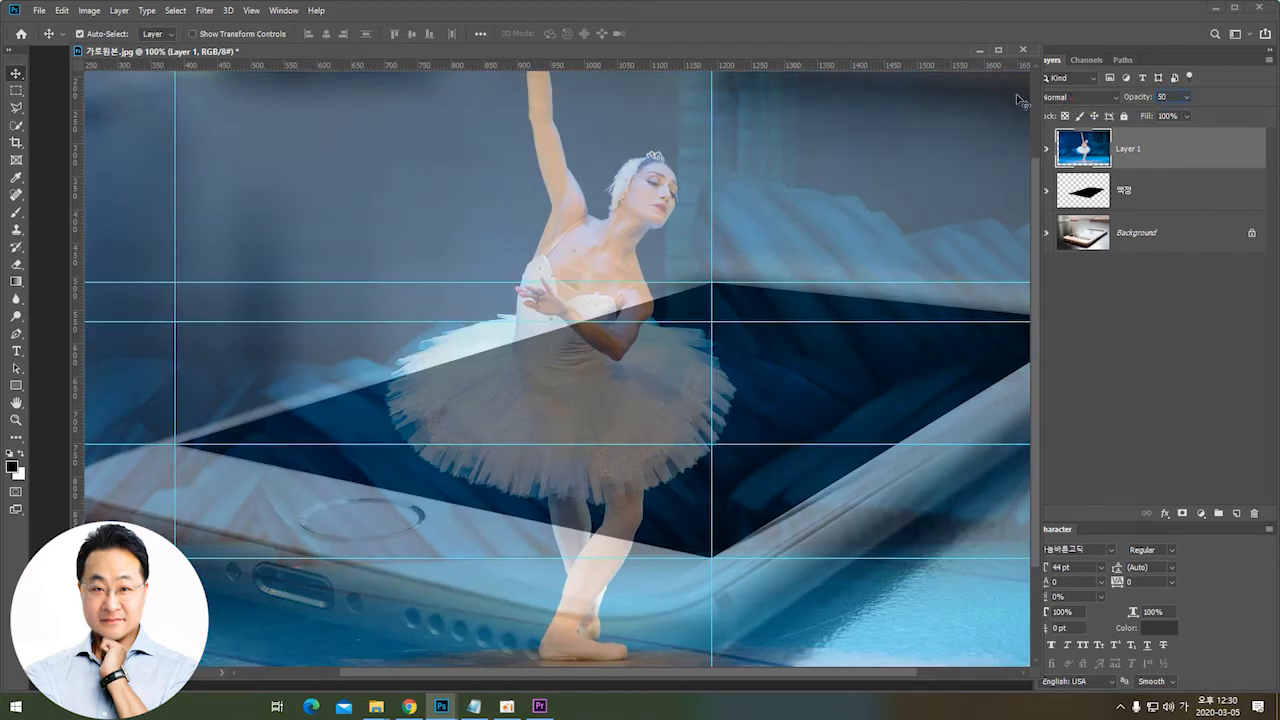
pyautogui.hotkey('ctrl', '-')
pyautogui.hotkey('ctrl', '-')
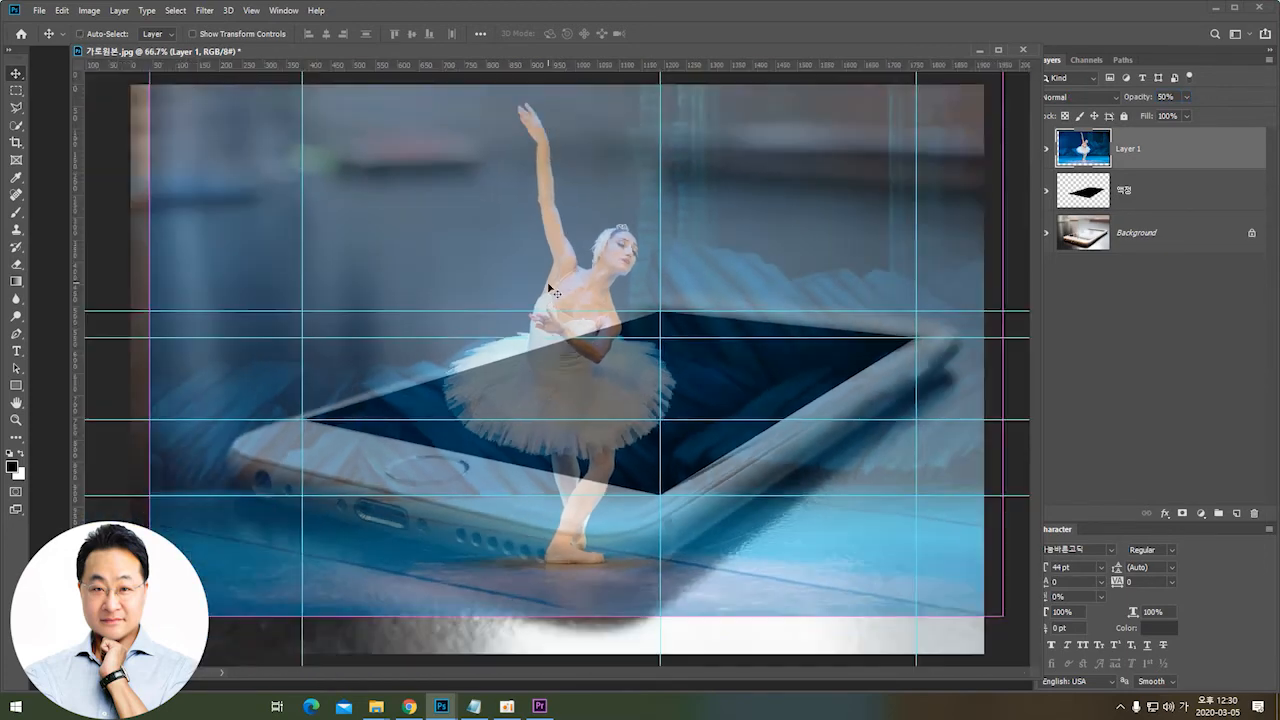
pyautogui.moveTo(588, 304); pyautogui.dragTo(636, 337)
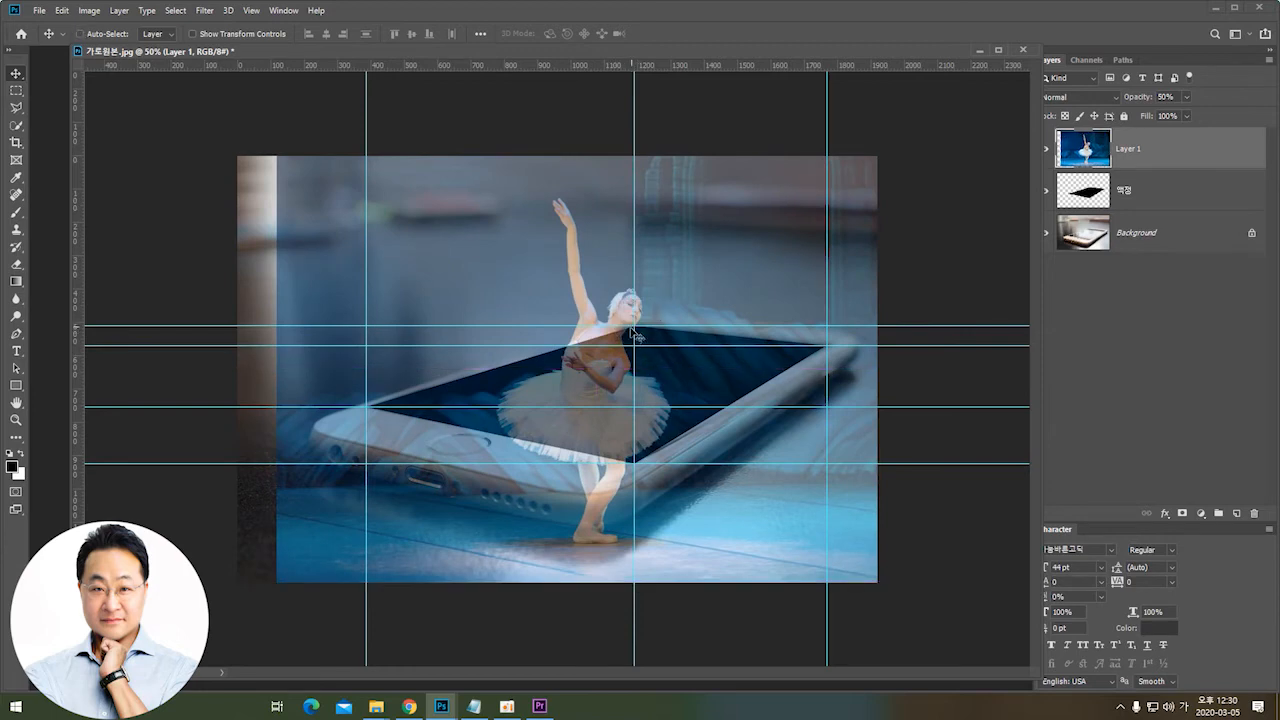
# Step: Scale the ballerina layer proportionally to about 70% with Free Transform and place the dancer's feet on the phone's screen
pyautogui.hotkey('ctrl', 't')
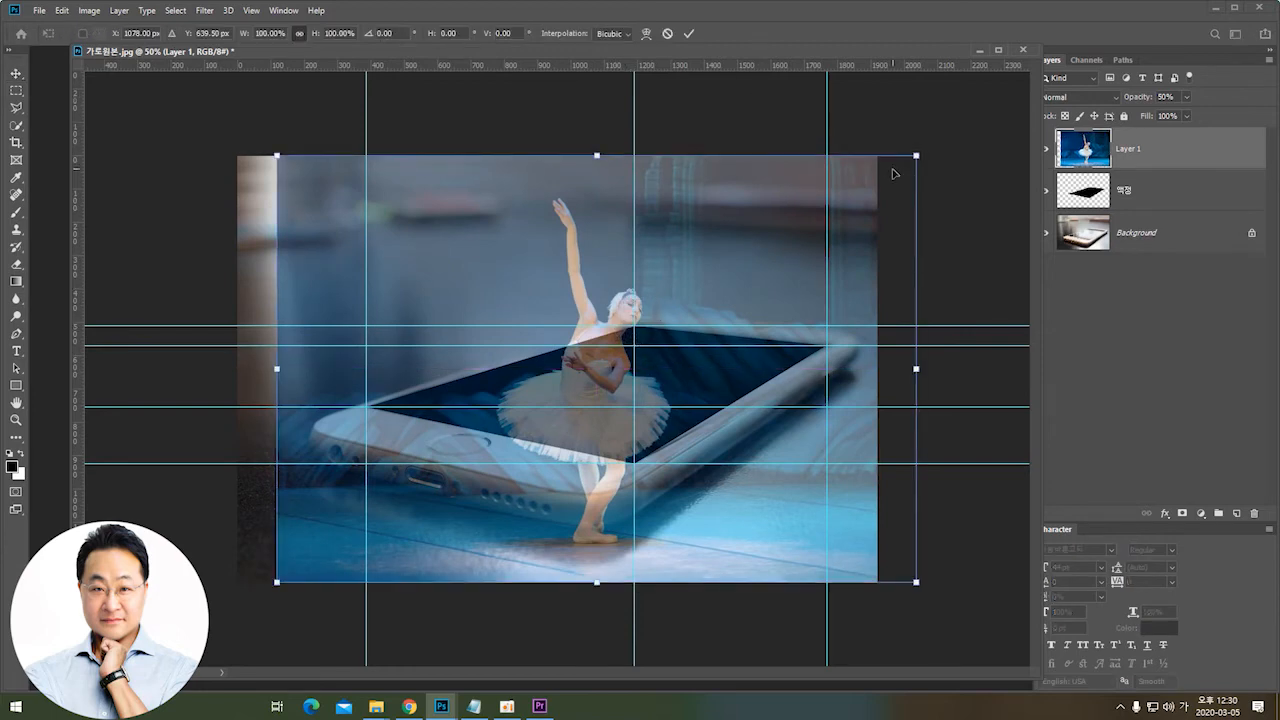
pyautogui.moveTo(918, 155); pyautogui.dragTo(791, 240)
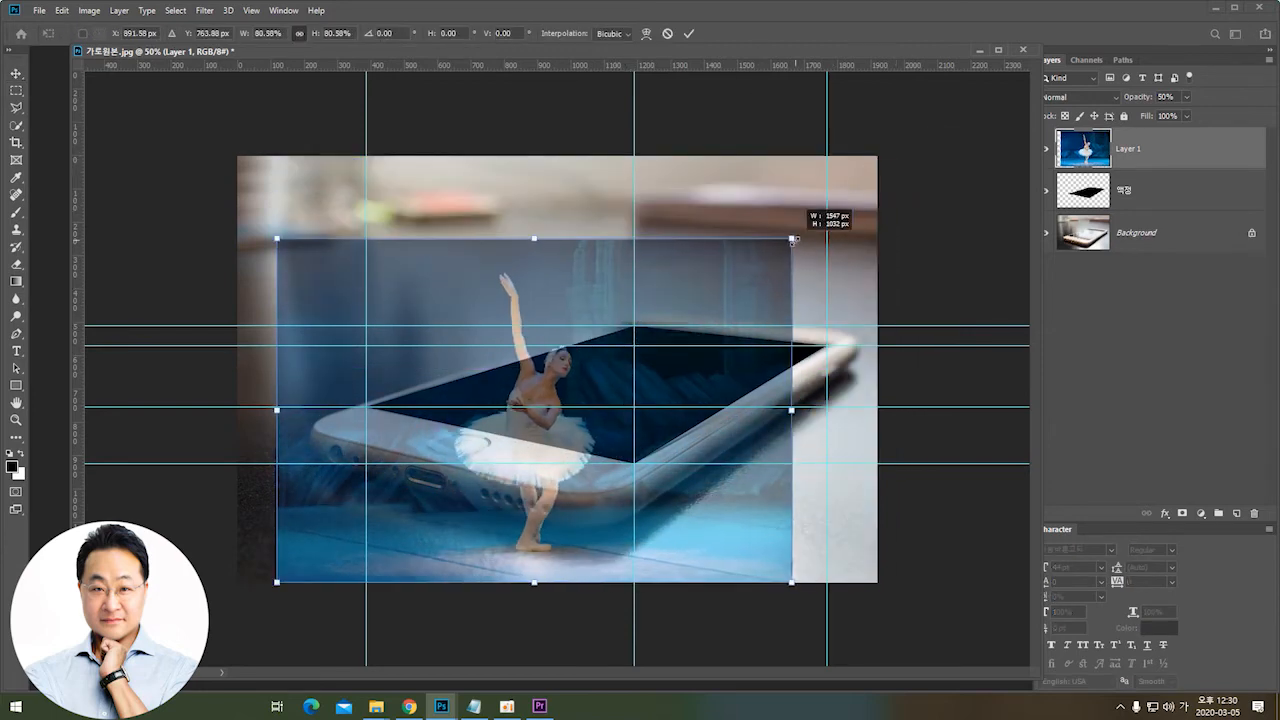
pyautogui.moveTo(700, 294); pyautogui.dragTo(796, 155)
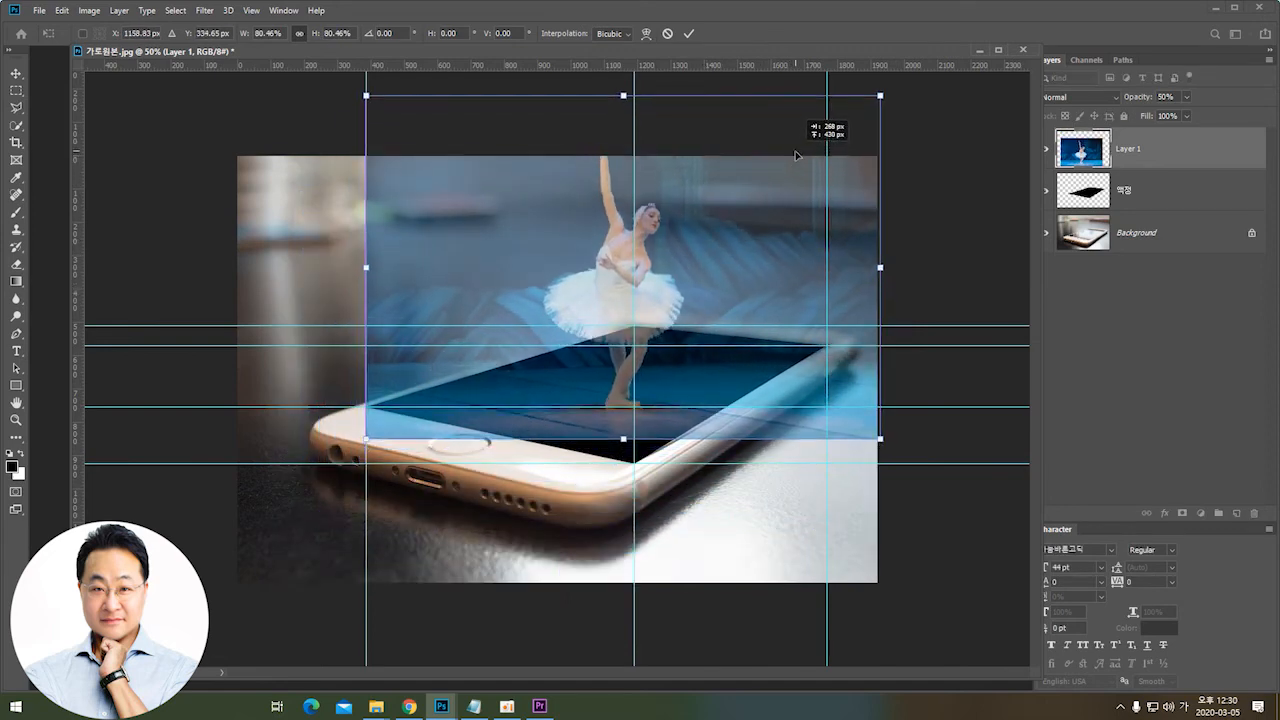
pyautogui.moveTo(880, 95); pyautogui.dragTo(812, 141)
pyautogui.moveTo(762, 237); pyautogui.dragTo(800, 233)
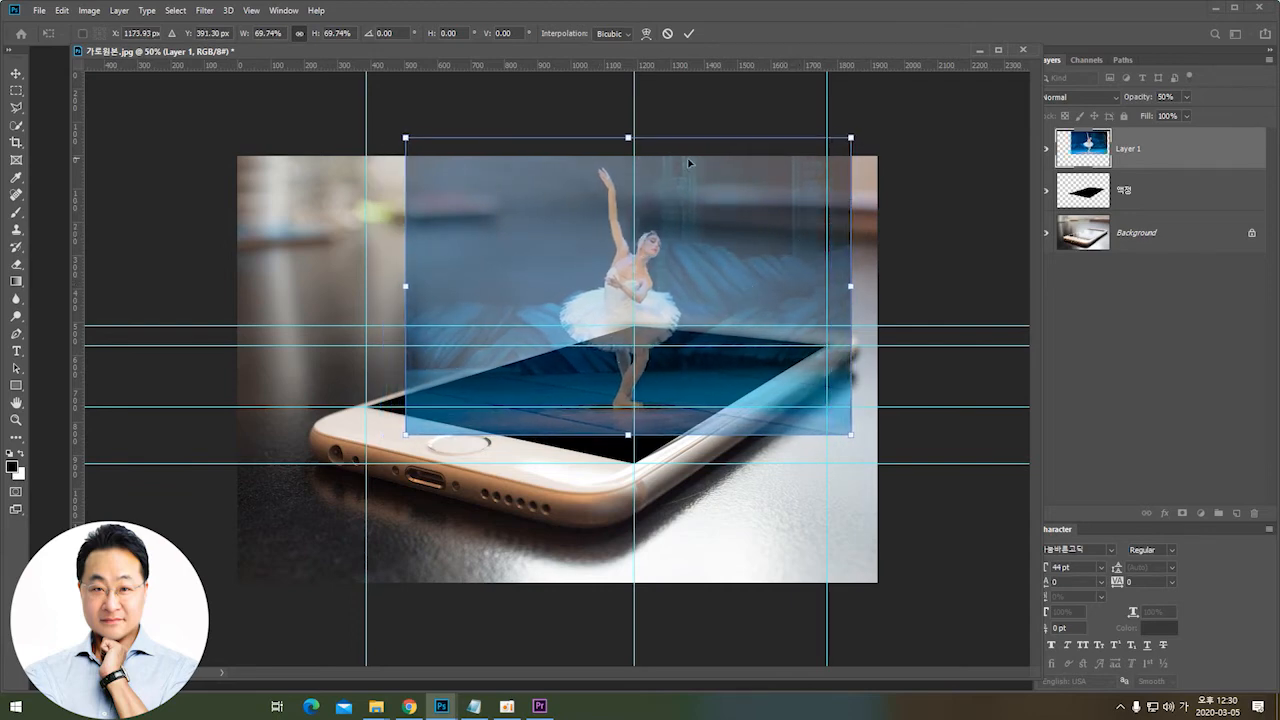
# Step: Set the ballerina layer's opacity to 100% and apply the transform
pyautogui.click(1187, 99)
pyautogui.moveTo(1212, 117); pyautogui.dragTo(1241, 121)
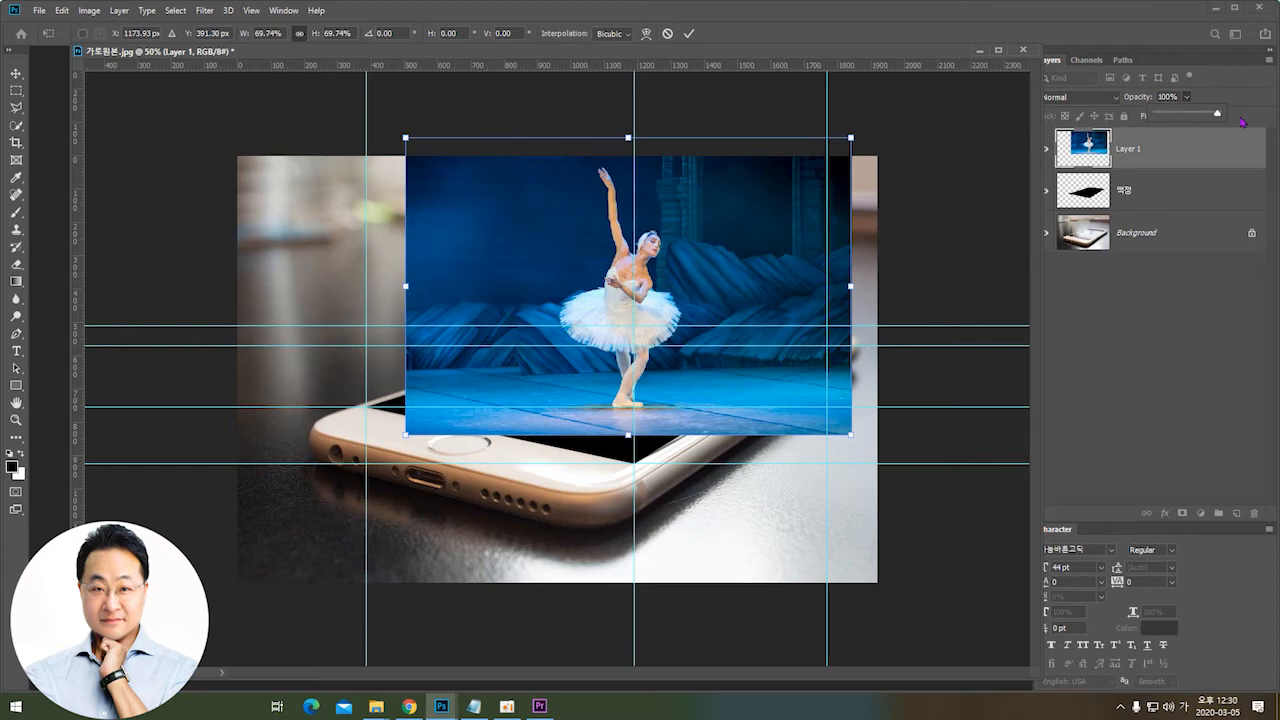
pyautogui.click(629, 295)
pyautogui.press('Return')
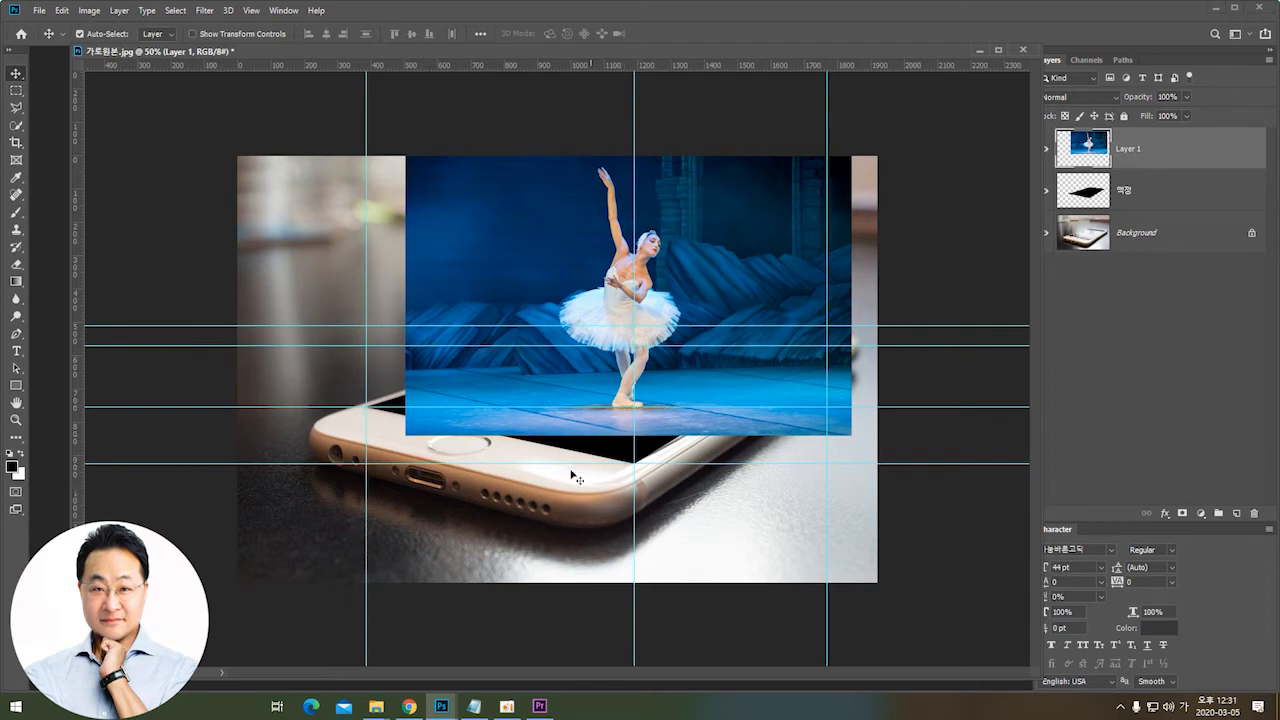
# Step: Extend the blue stage floor over the left corner of the phone's screen using the Clone Stamp with a size 70 brush
pyautogui.click(17, 231)
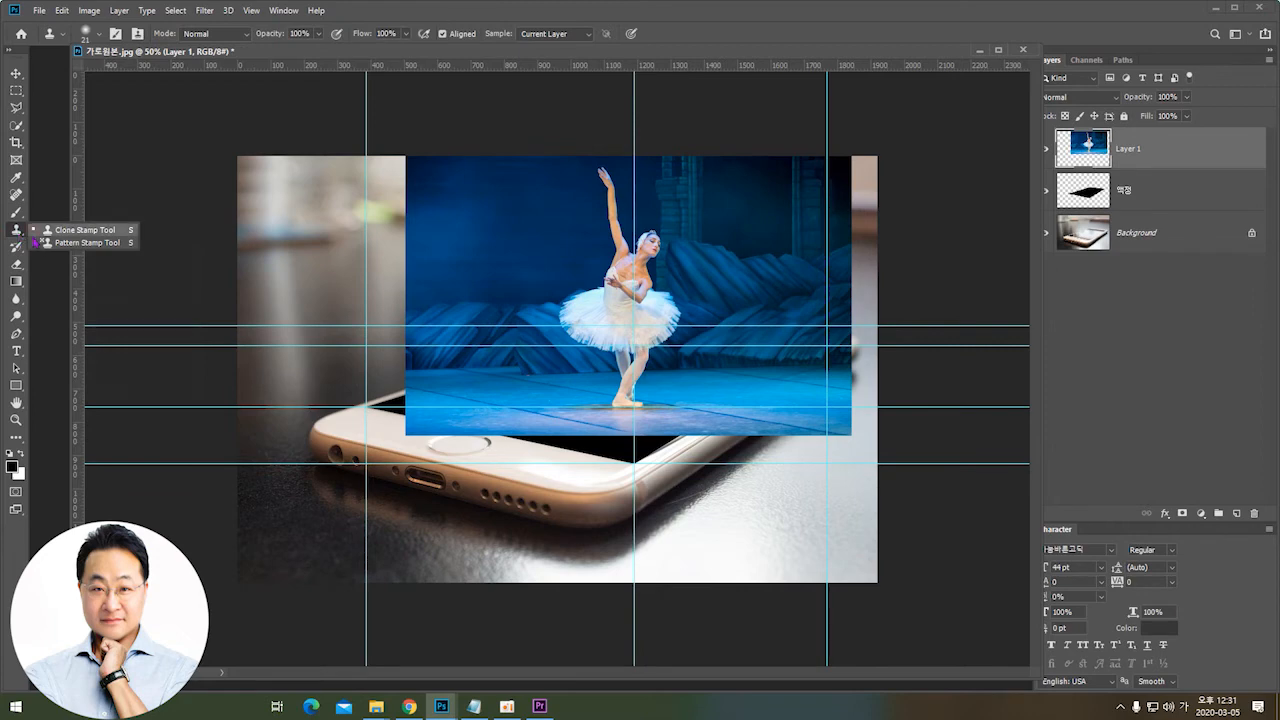
pyautogui.click(18, 237)
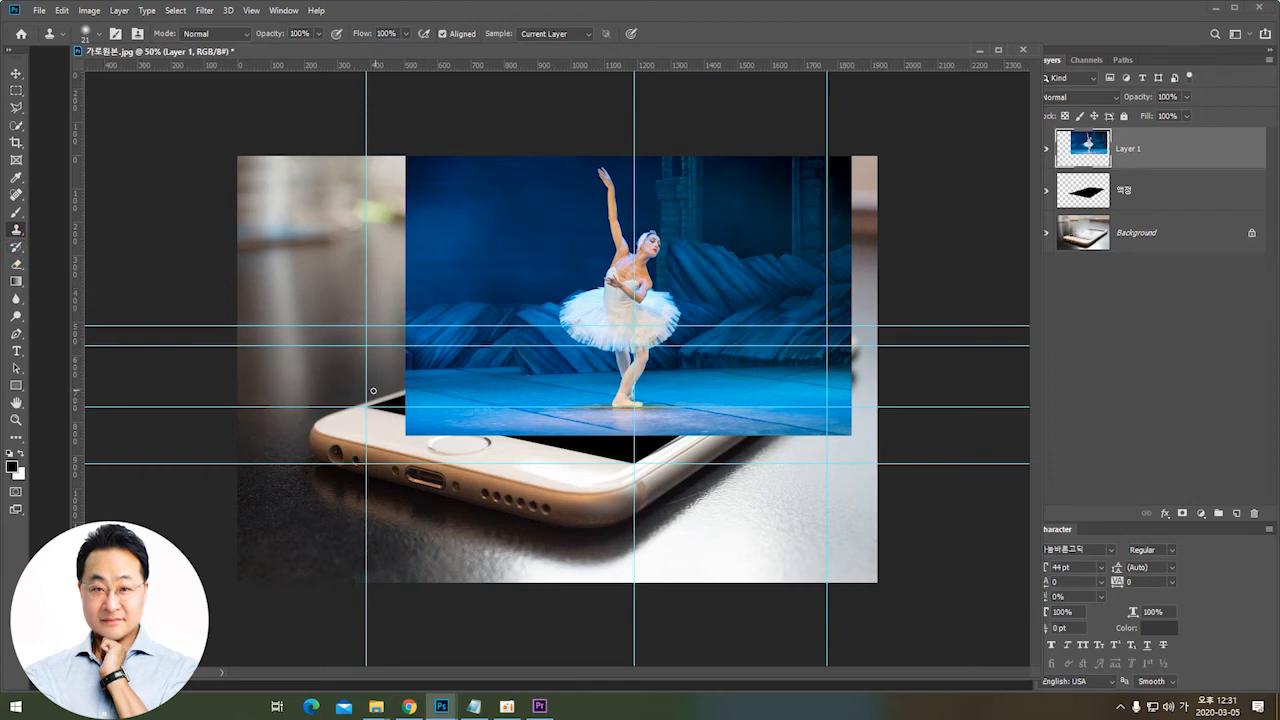
pyautogui.press(']')
pyautogui.press(']')
pyautogui.press(']')
pyautogui.keyDown('alt'); pyautogui.click(459, 380); pyautogui.keyUp('alt')
pyautogui.moveTo(390, 403)
pyautogui.mouseDown()
pyautogui.moveTo(402, 412)
pyautogui.moveTo(373, 402)
pyautogui.mouseUp()
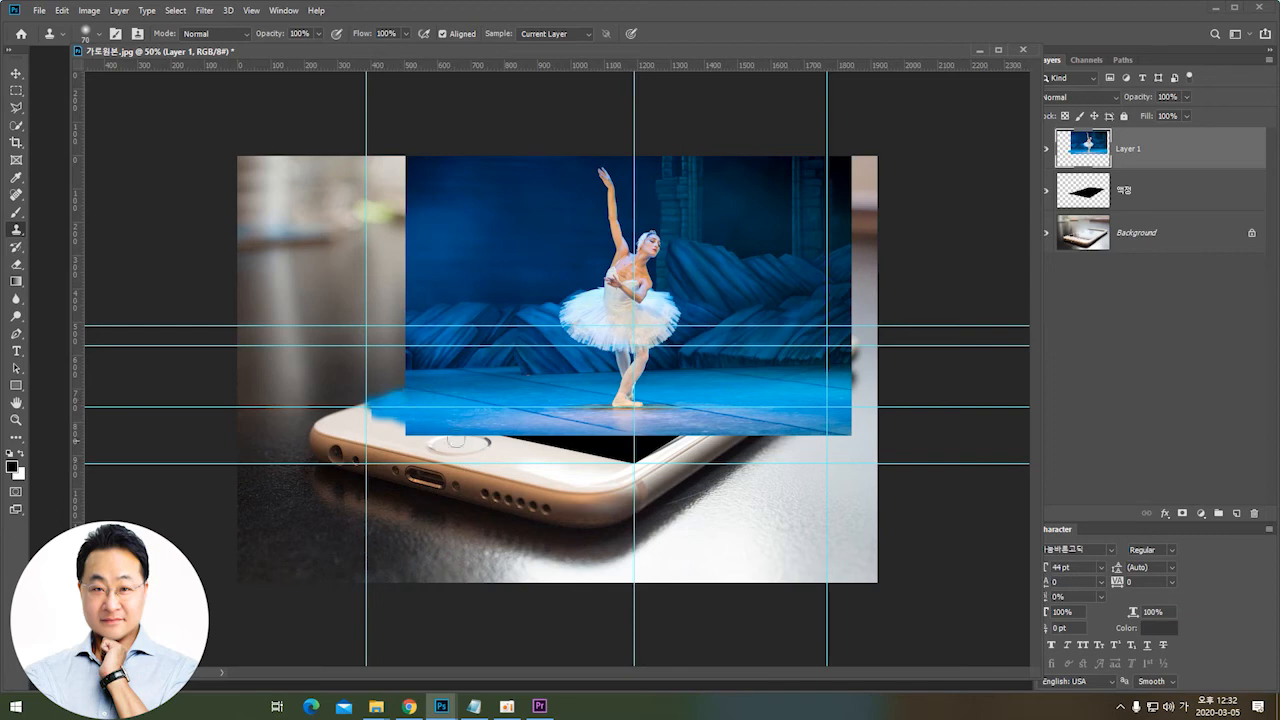
pyautogui.keyDown('alt'); pyautogui.click(436, 408); pyautogui.keyUp('alt')
pyautogui.moveTo(408, 401); pyautogui.dragTo(396, 398)
# Step: Clone the stage floor below the ballet photo's lower edge, covering the screen's front edge beside the home button
pyautogui.keyDown('alt'); pyautogui.click(512, 424); pyautogui.keyUp('alt')
pyautogui.moveTo(513, 435); pyautogui.dragTo(565, 437)
pyautogui.keyDown('alt'); pyautogui.click(522, 416); pyautogui.keyUp('alt')
pyautogui.keyDown('alt'); pyautogui.click(526, 426); pyautogui.keyUp('alt')
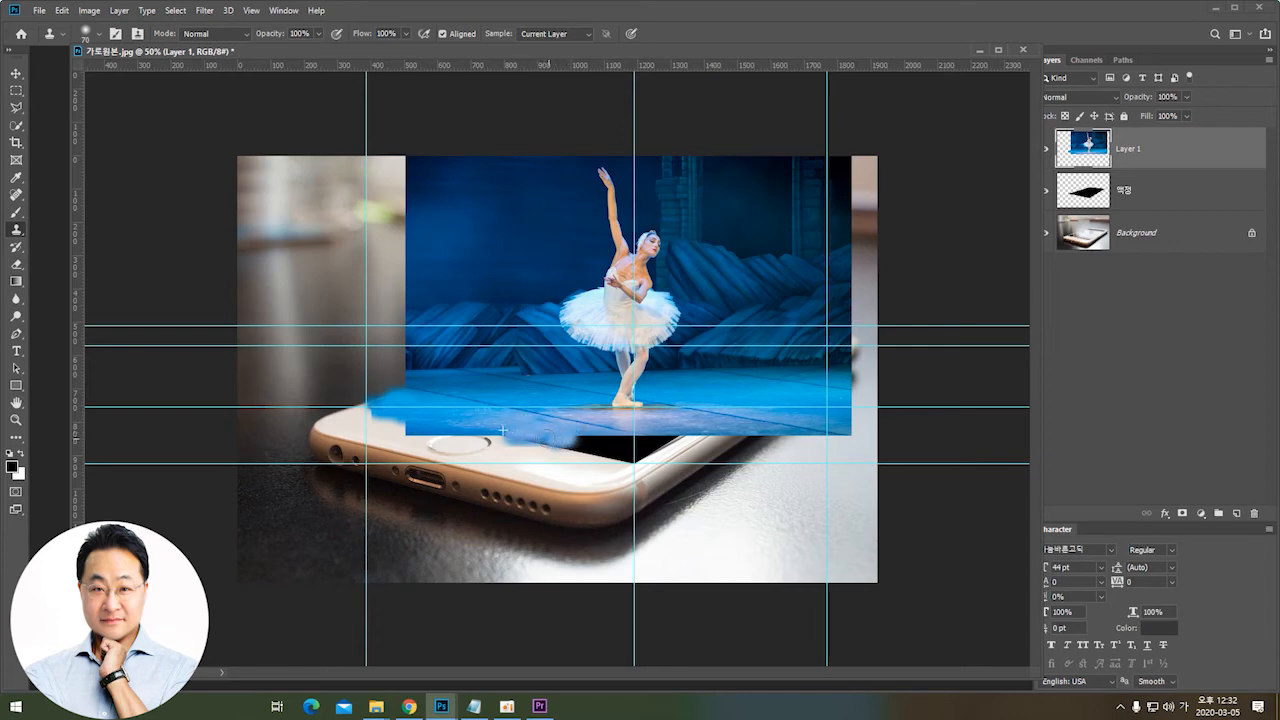
pyautogui.keyDown('alt'); pyautogui.click(529, 426); pyautogui.keyUp('alt')
pyautogui.click(526, 435)
pyautogui.keyDown('alt'); pyautogui.click(532, 423); pyautogui.keyUp('alt')
pyautogui.moveTo(556, 426)
pyautogui.mouseDown()
pyautogui.moveTo(591, 435)
pyautogui.moveTo(550, 436)
pyautogui.mouseUp()
# Step: Continue cloning the stage floor down to the phone screen's nearest corner, at the lowest guide intersection
pyautogui.click(592, 434)
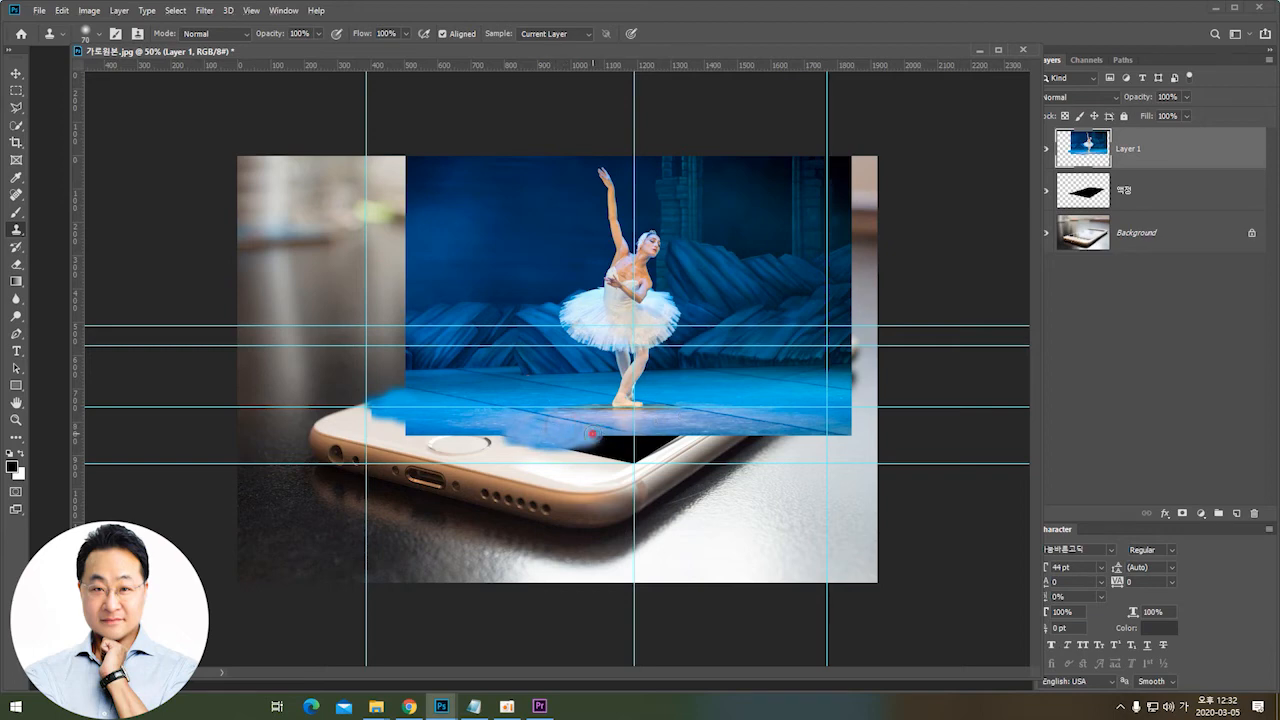
pyautogui.moveTo(579, 430)
pyautogui.mouseDown()
pyautogui.moveTo(615, 456)
pyautogui.moveTo(638, 460)
pyautogui.moveTo(640, 446)
pyautogui.moveTo(610, 455)
pyautogui.moveTo(650, 451)
pyautogui.moveTo(599, 455)
pyautogui.mouseUp()
pyautogui.click(638, 457)
pyautogui.keyDown('alt'); pyautogui.click(604, 447); pyautogui.keyUp('alt')
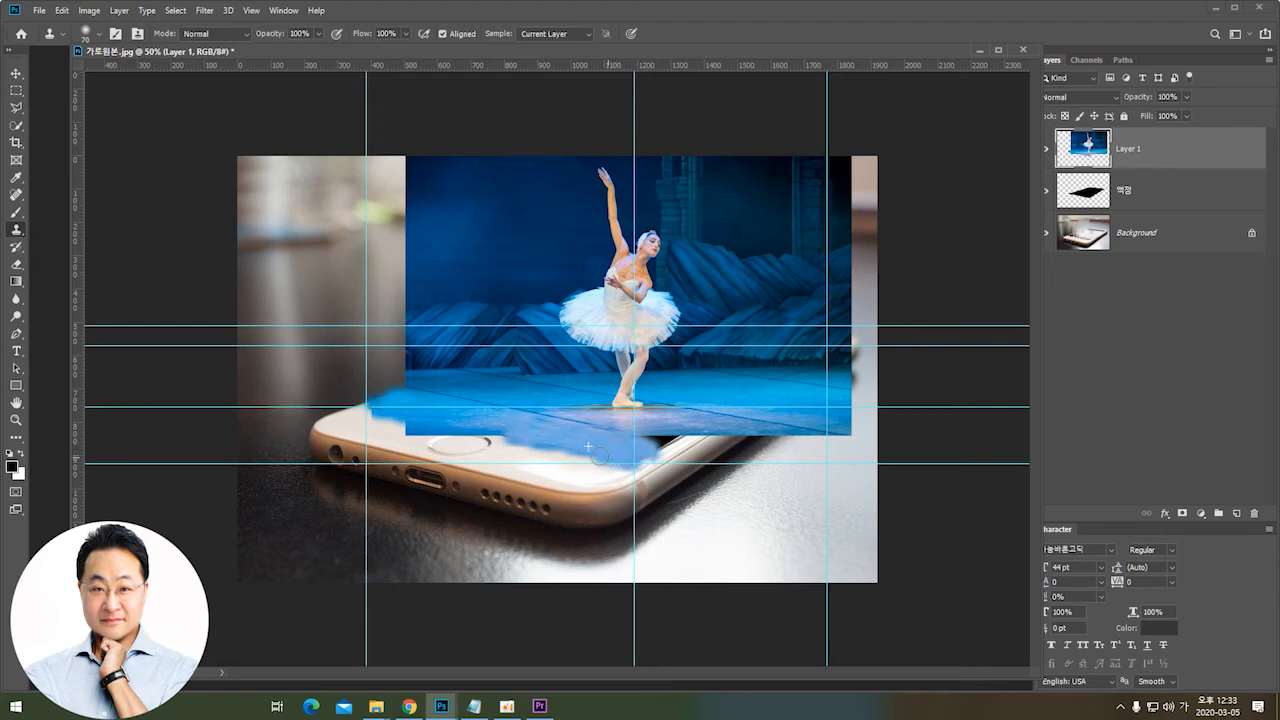
# Step: Clone the stage floor over the screen's right edge near the front corner and blend the seam below the dancer's feet
pyautogui.keyDown('alt'); pyautogui.click(680, 421); pyautogui.keyUp('alt')
pyautogui.moveTo(656, 435); pyautogui.dragTo(668, 440)
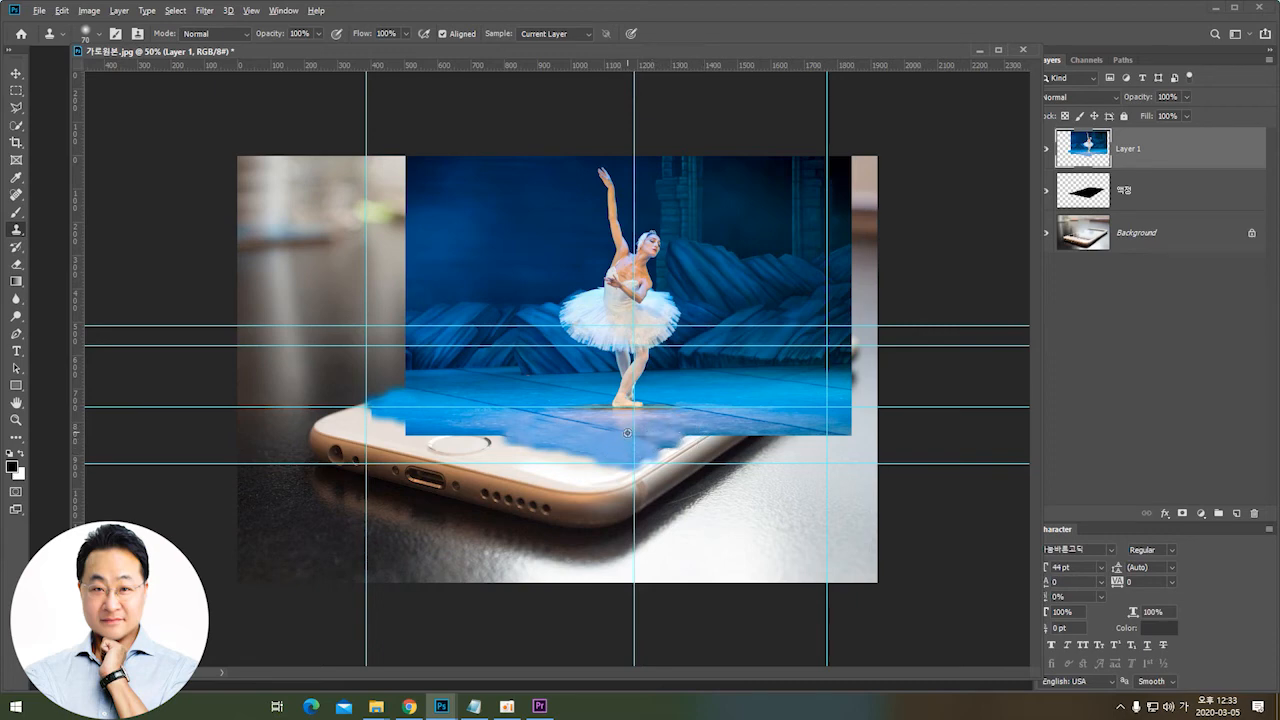
pyautogui.keyDown('alt'); pyautogui.click(627, 433); pyautogui.keyUp('alt')
pyautogui.moveTo(636, 437); pyautogui.dragTo(650, 441)
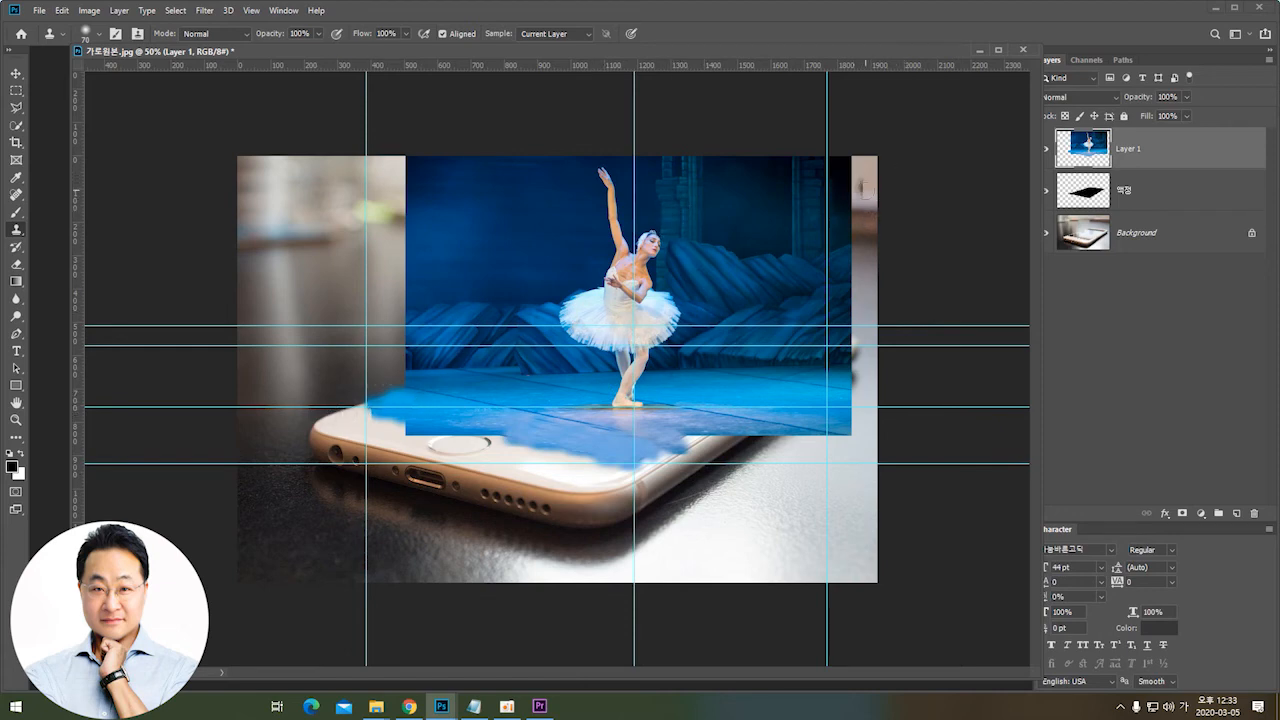
# Step: Preview the ballet photo clipped to the 액정 phone-screen layer and release the clipping mask again
pyautogui.keyDown('alt'); pyautogui.click(1145, 166); pyautogui.keyUp('alt')
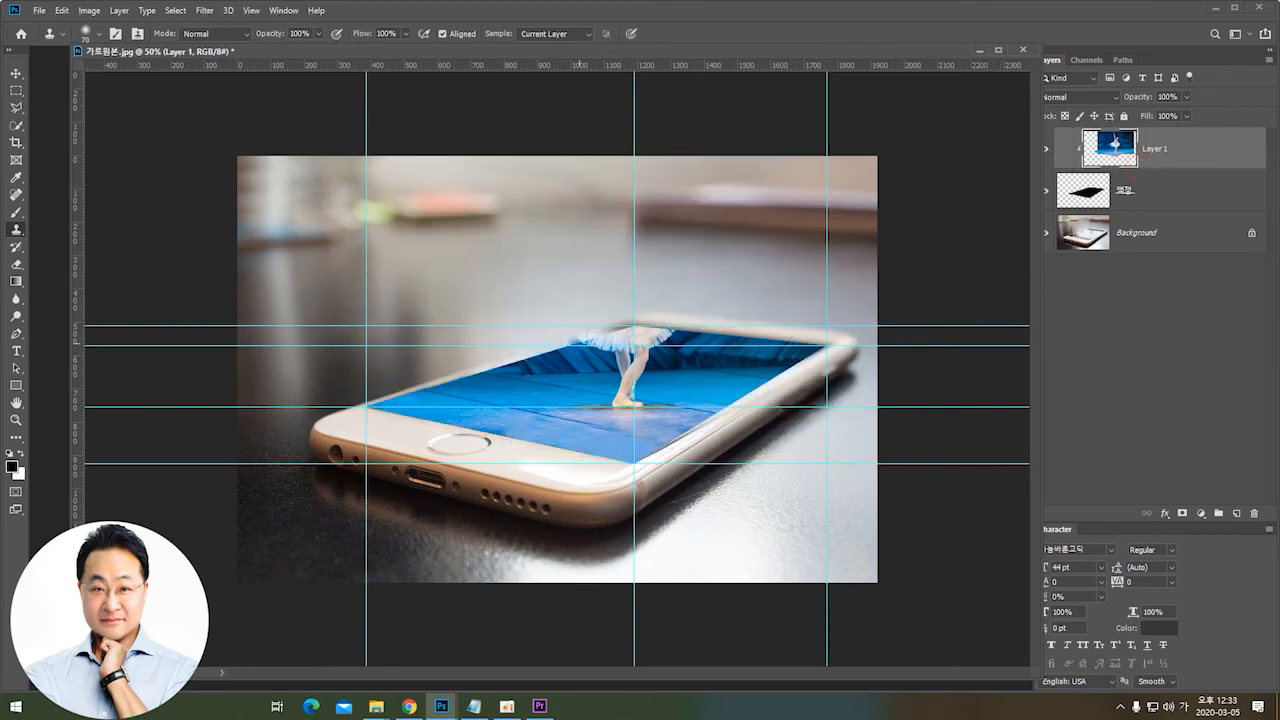
pyautogui.click(15, 73)
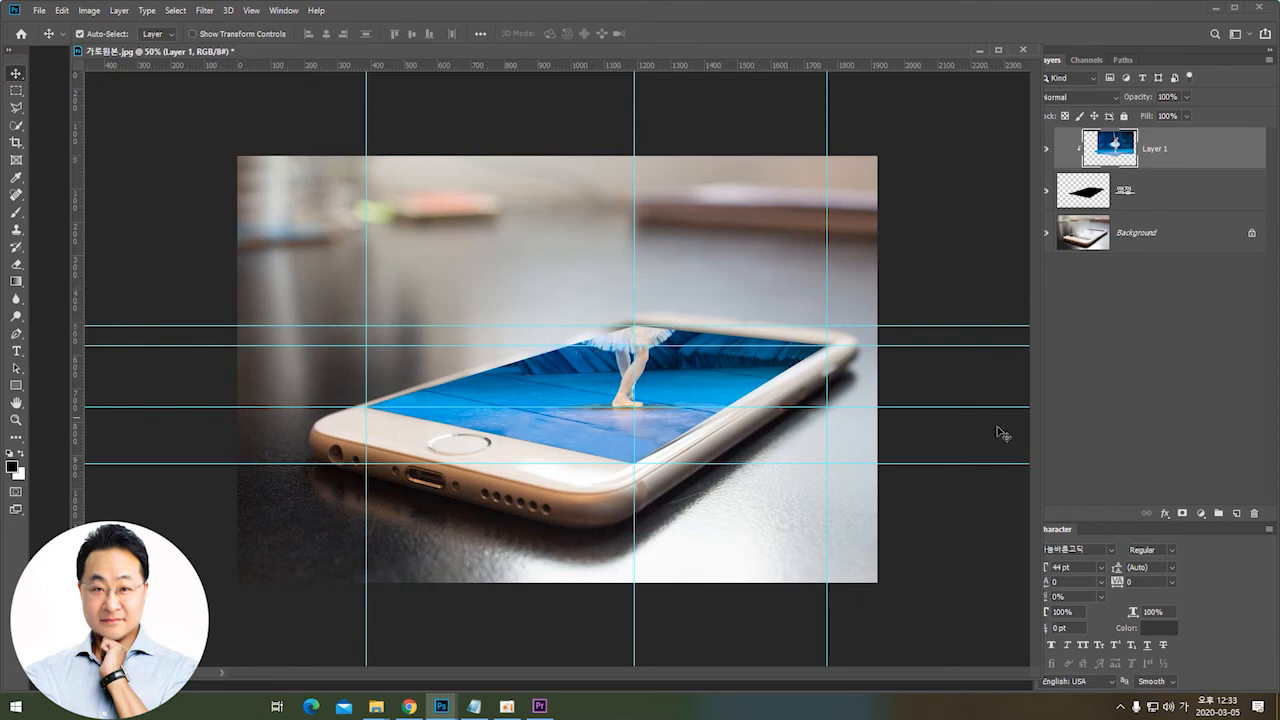
pyautogui.keyDown('alt'); pyautogui.click(1131, 166); pyautogui.keyUp('alt')
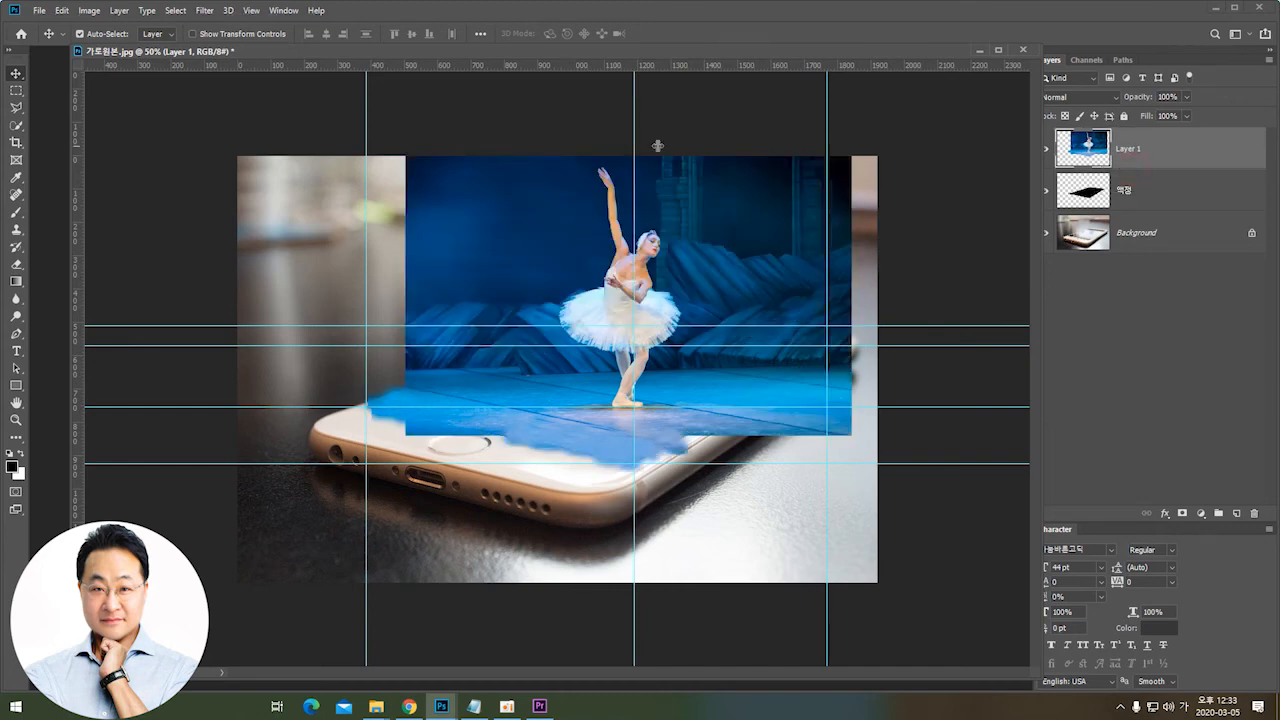
# Step: Select the whole ballerina on Layer 1, from raised hand to feet, using the Quick Selection tool with a size 15 brush
pyautogui.click(16, 125)
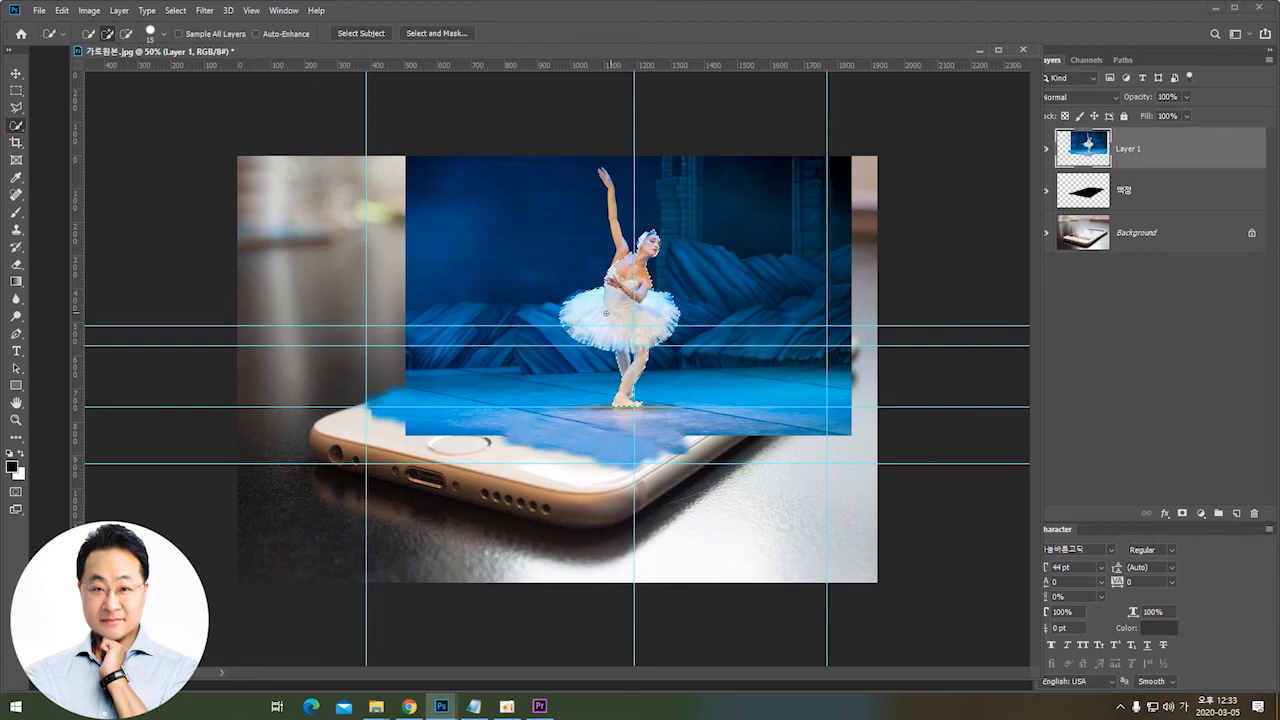
pyautogui.hotkey('ctrl', '1')
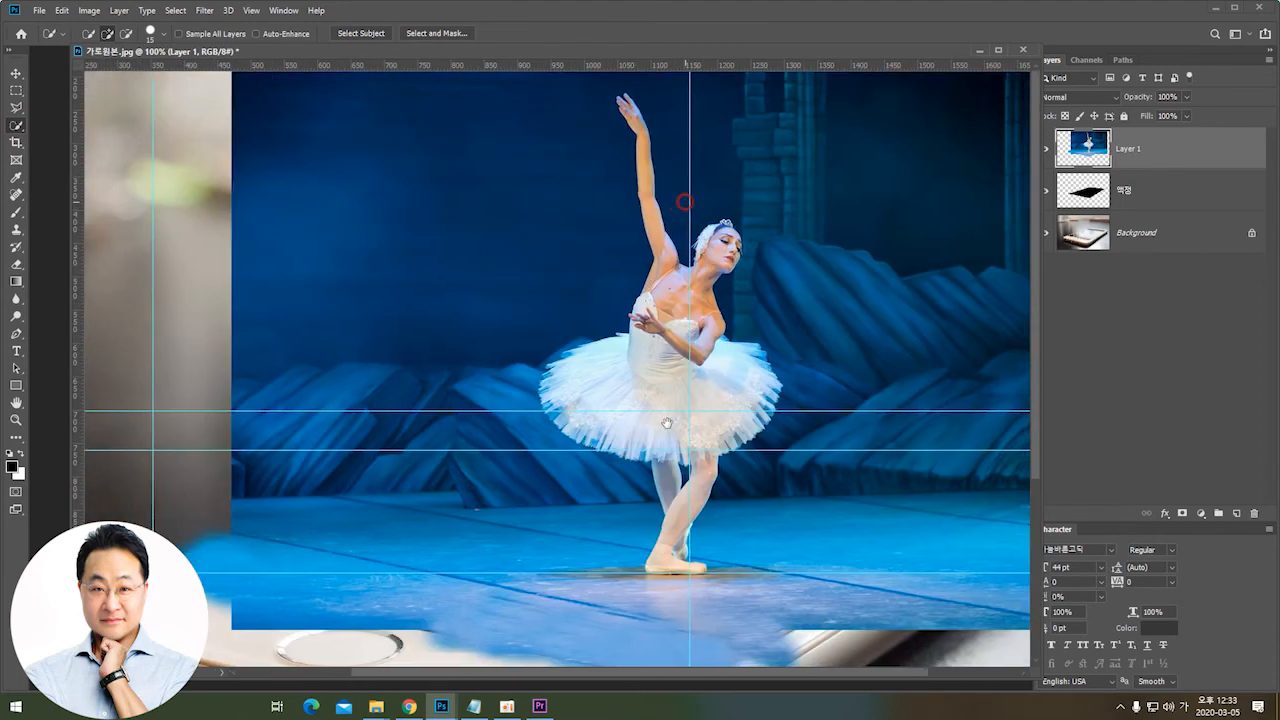
pyautogui.moveTo(667, 423); pyautogui.dragTo(751, 610)
pyautogui.click(746, 303)
pyautogui.click(753, 268)
pyautogui.moveTo(753, 268); pyautogui.dragTo(742, 222)
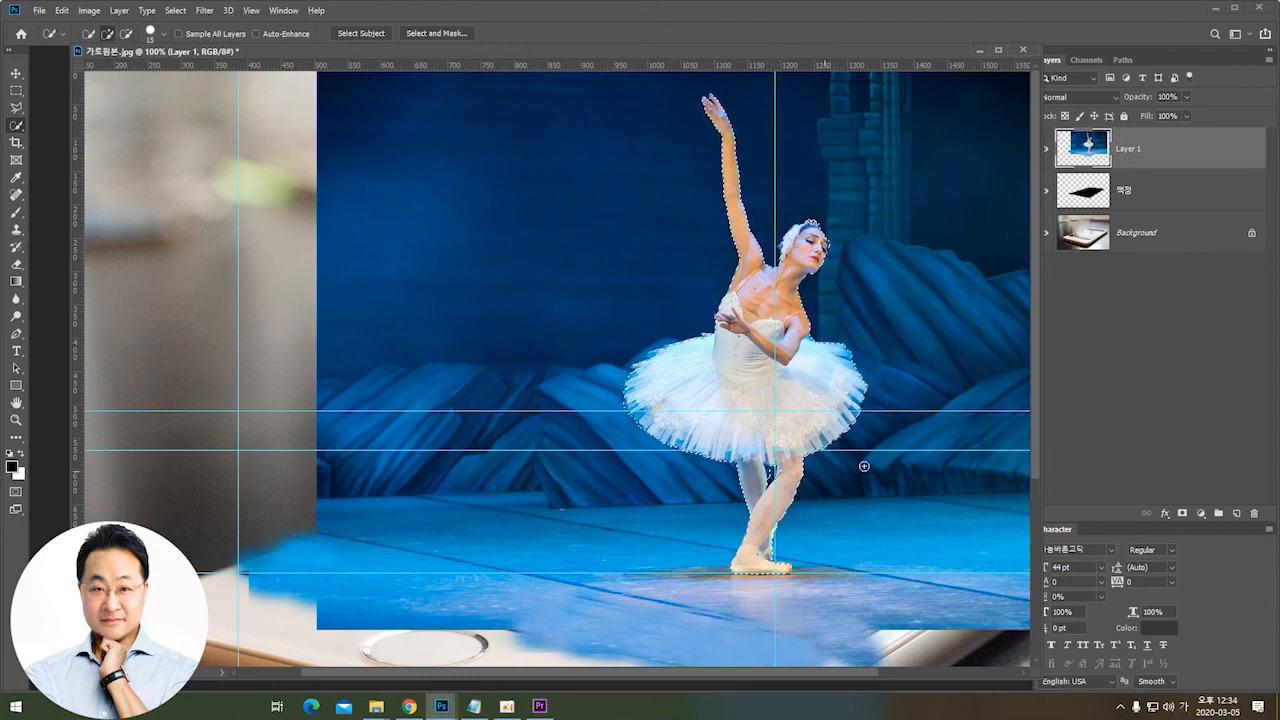
# Step: Subtract the dark background gap between the dancer's legs, just below the tutu, from the selection with the Quick Selection tool
pyautogui.hotkey('ctrl', '+')
pyautogui.hotkey('ctrl', '+')
pyautogui.hotkey('ctrl', '+')
pyautogui.moveTo(865, 436); pyautogui.dragTo(314, 146)
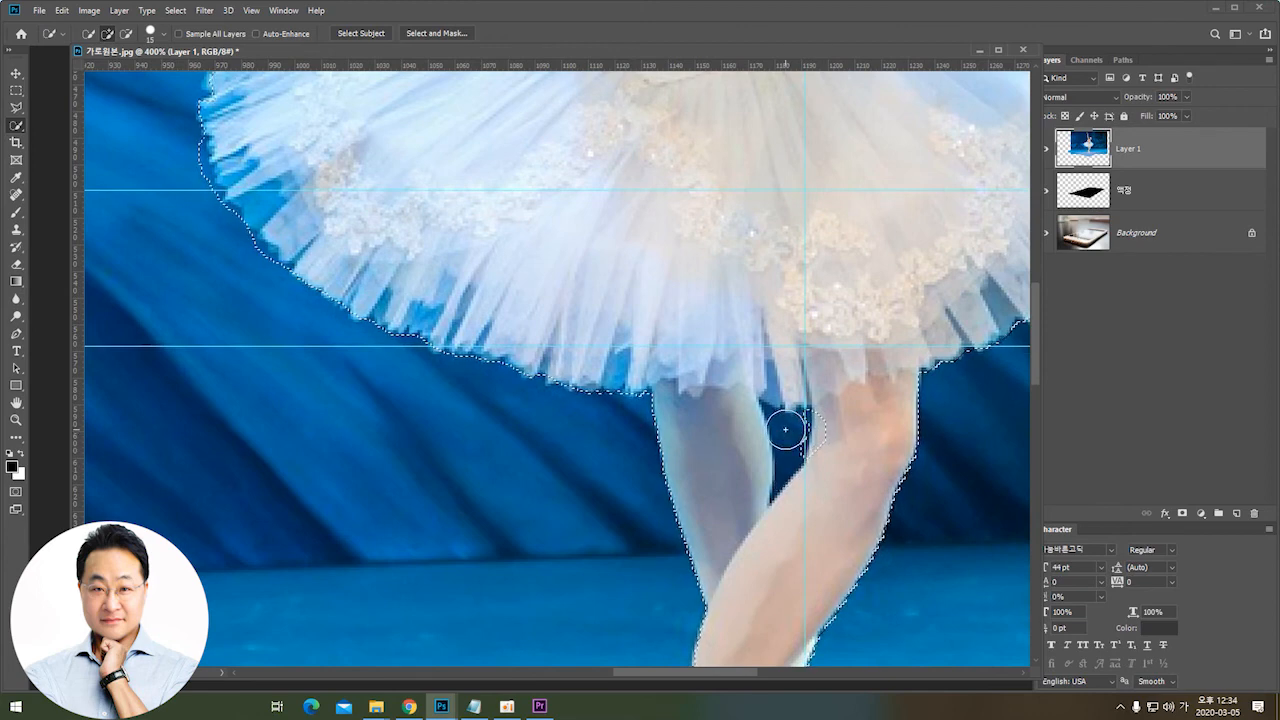
pyautogui.keyDown('alt'); pyautogui.click(779, 425); pyautogui.keyUp('alt')
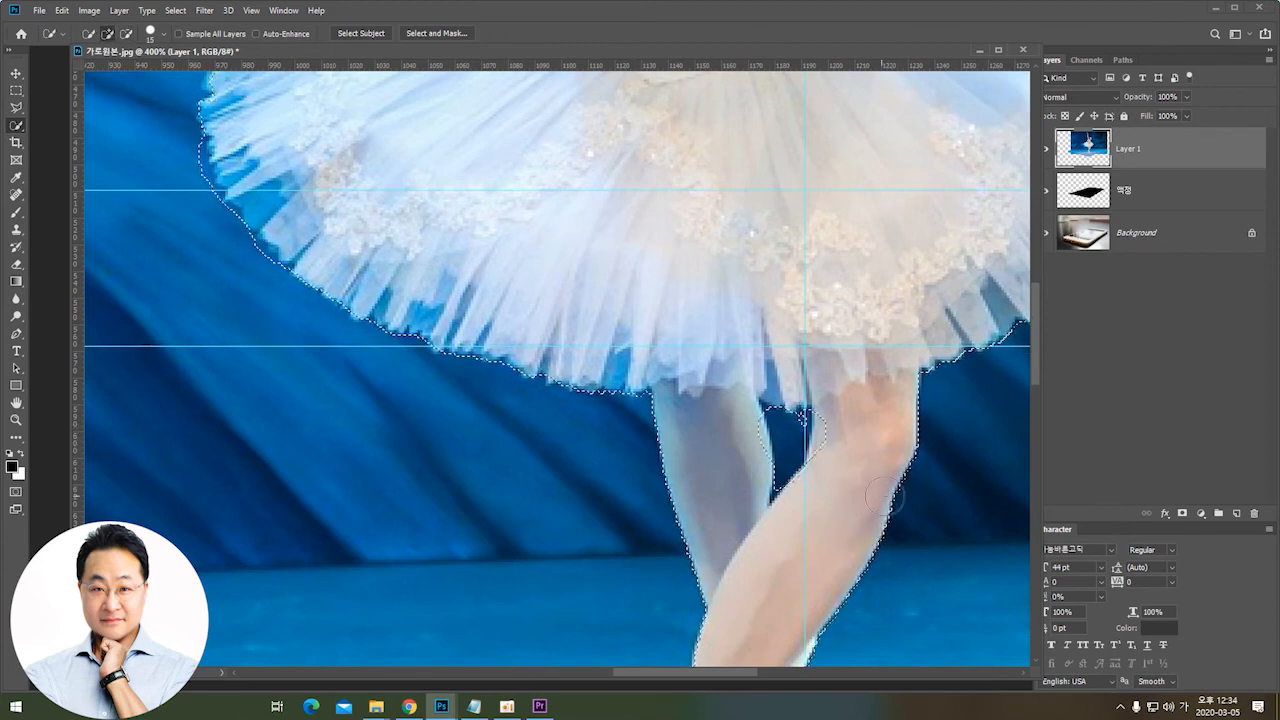
# Step: Correct the selection edges along both legs around the gap below the tutu using the freehand Lasso tool
pyautogui.click(16, 107)
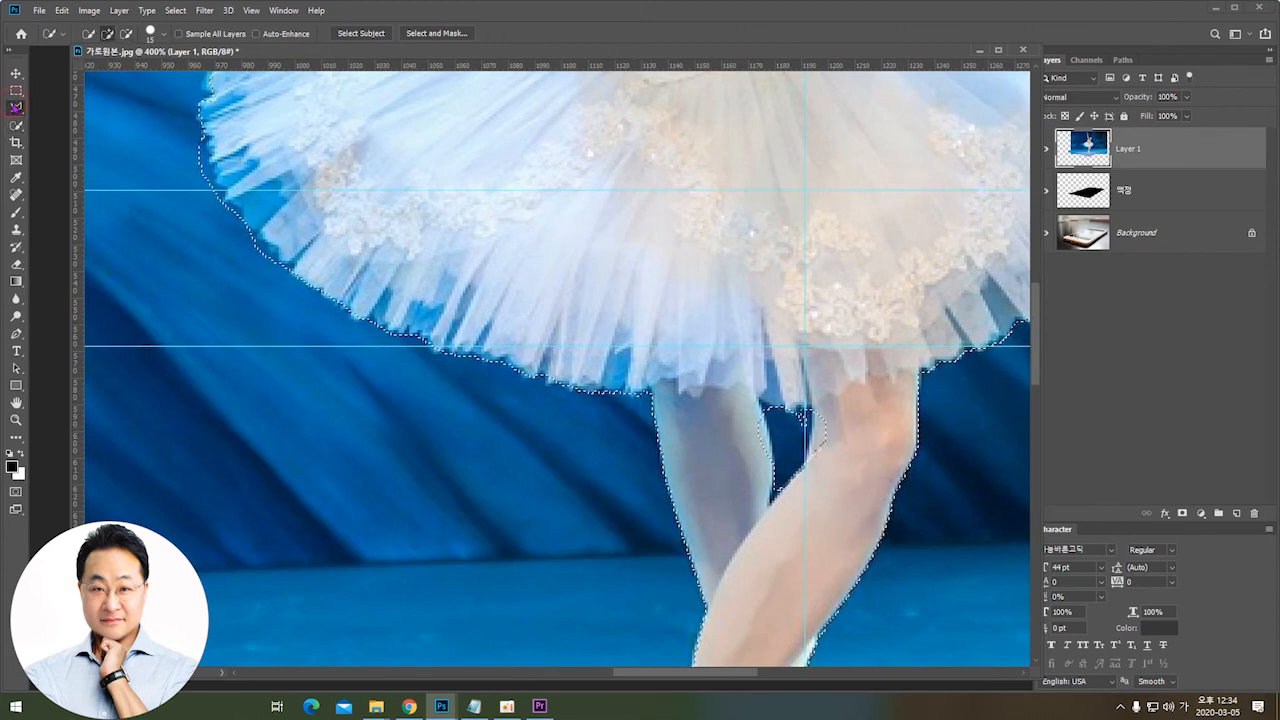
pyautogui.click(16, 107)
pyautogui.click(58, 107)
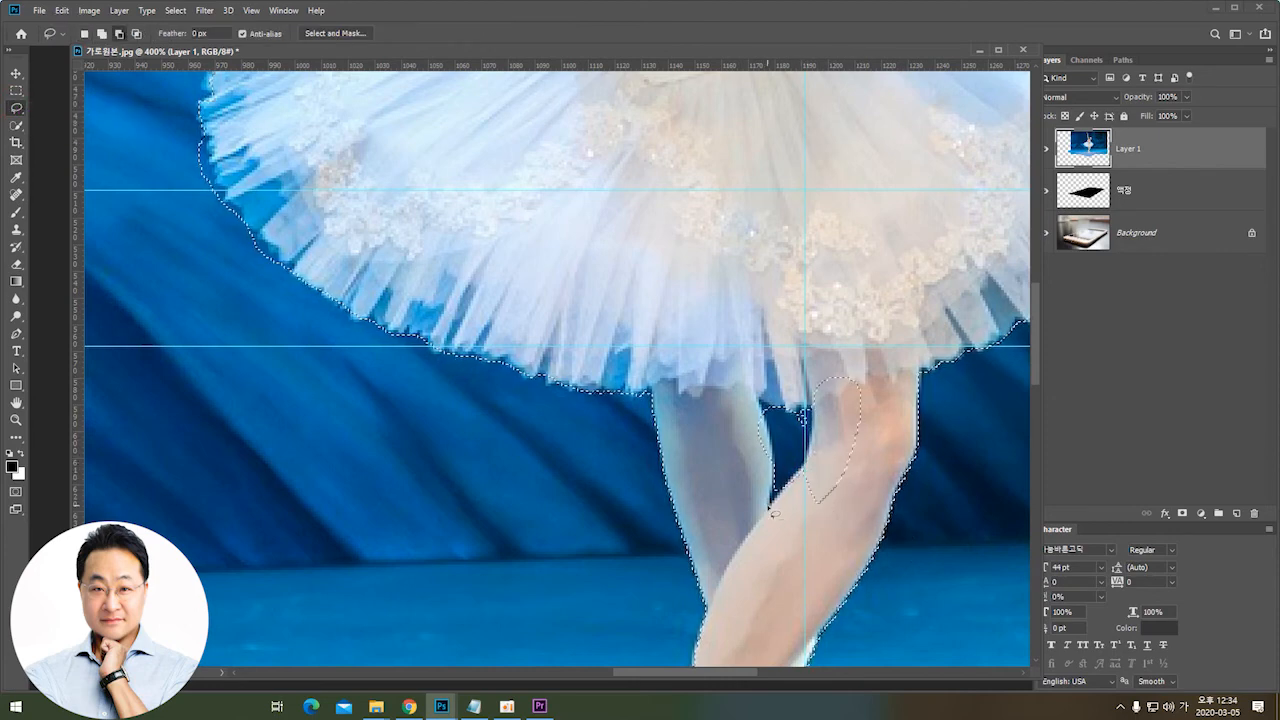
pyautogui.moveTo(789, 496); pyautogui.dragTo(793, 492)
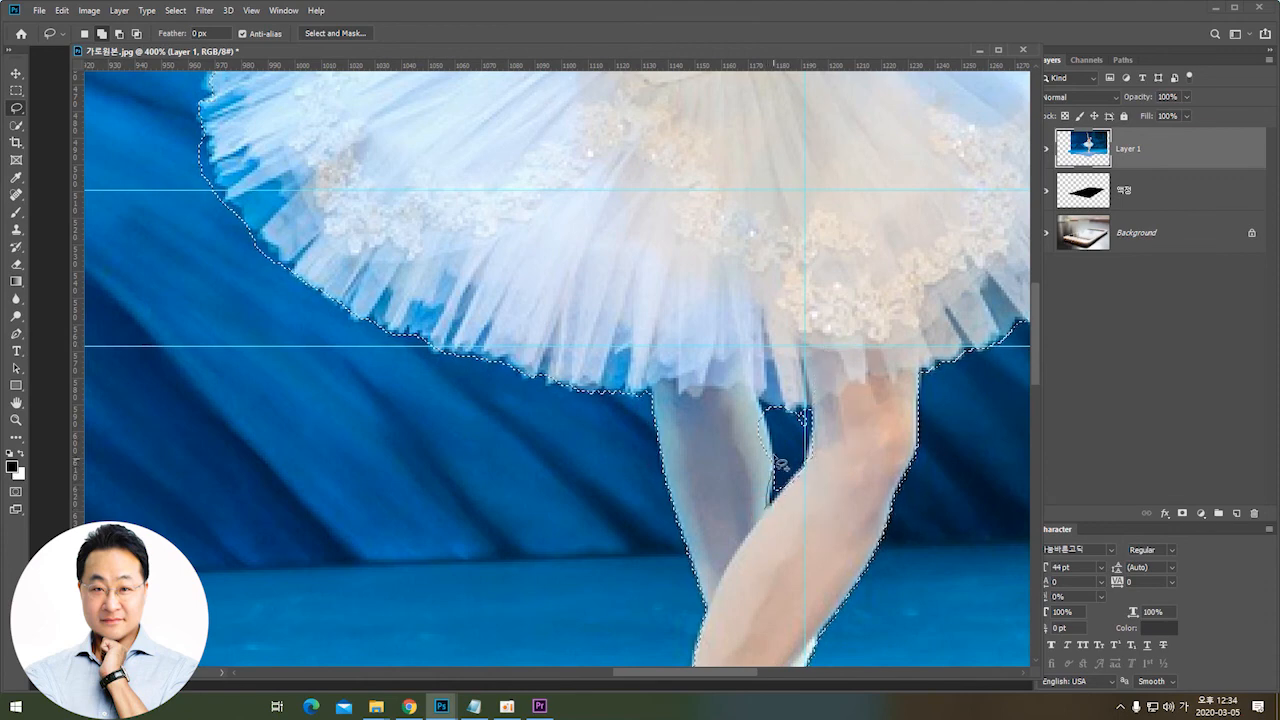
pyautogui.moveTo(718, 490)
pyautogui.mouseDown()
pyautogui.moveTo(781, 410)
pyautogui.moveTo(772, 405)
pyautogui.moveTo(795, 411)
pyautogui.moveTo(803, 456)
pyautogui.moveTo(770, 408)
pyautogui.mouseUp()
# Step: Add the missed ruffles along the tutu's upper-left edge to the selection with the Lasso tool
pyautogui.press('space')
pyautogui.moveTo(571, 183); pyautogui.dragTo(632, 500)
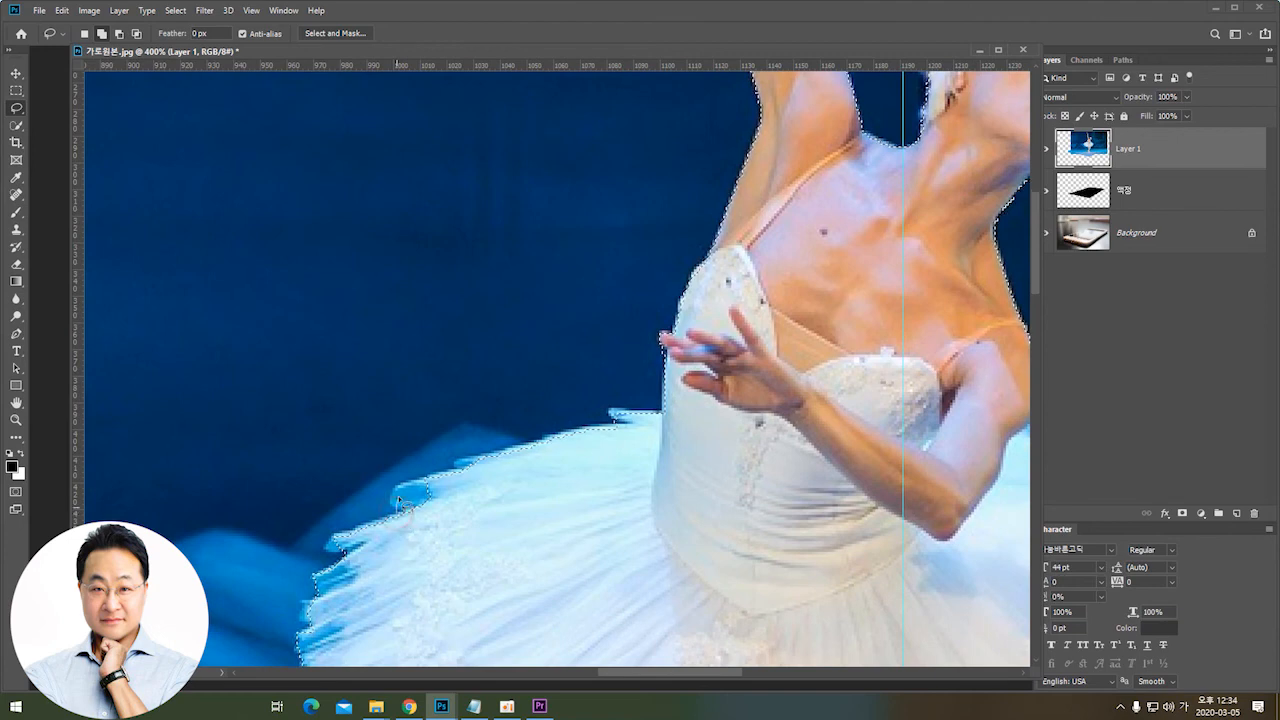
pyautogui.moveTo(455, 478)
pyautogui.mouseDown()
pyautogui.moveTo(404, 485)
pyautogui.moveTo(392, 508)
pyautogui.moveTo(460, 538)
pyautogui.mouseUp()
pyautogui.moveTo(350, 538)
pyautogui.mouseDown()
pyautogui.moveTo(327, 549)
pyautogui.moveTo(360, 560)
pyautogui.moveTo(375, 530)
pyautogui.moveTo(428, 516)
pyautogui.moveTo(371, 525)
pyautogui.mouseUp()
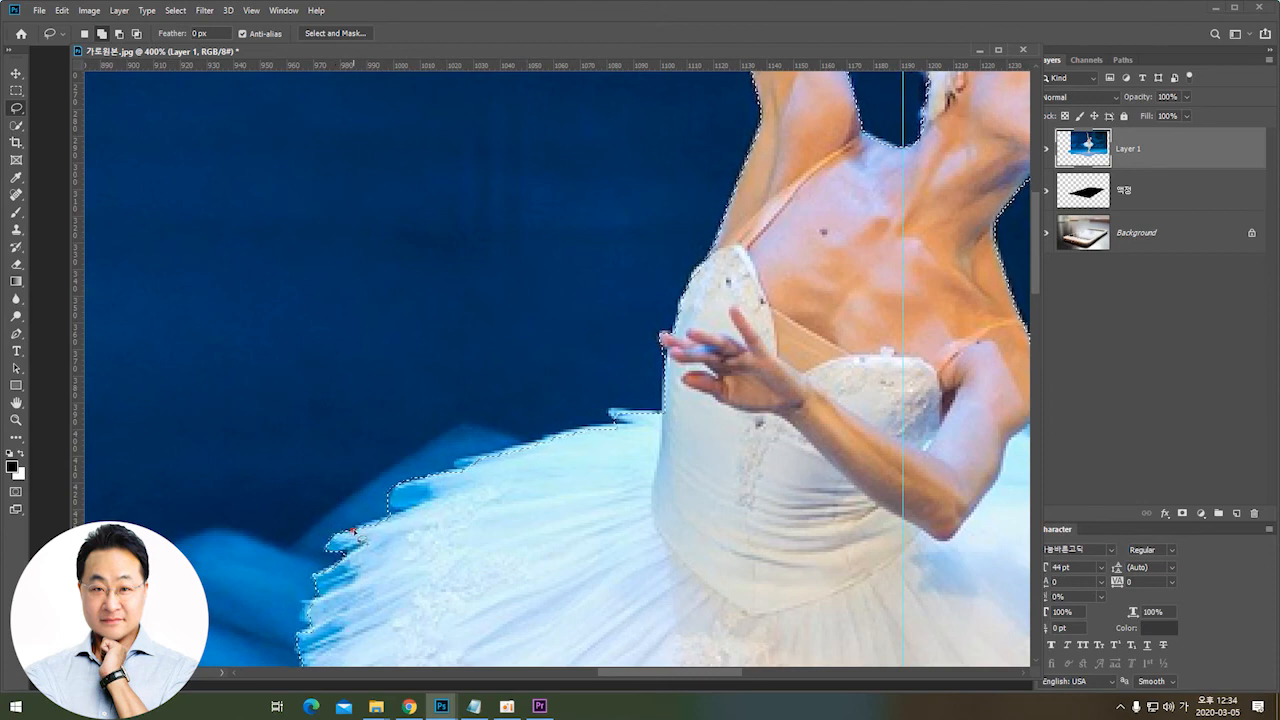
pyautogui.click(315, 598)
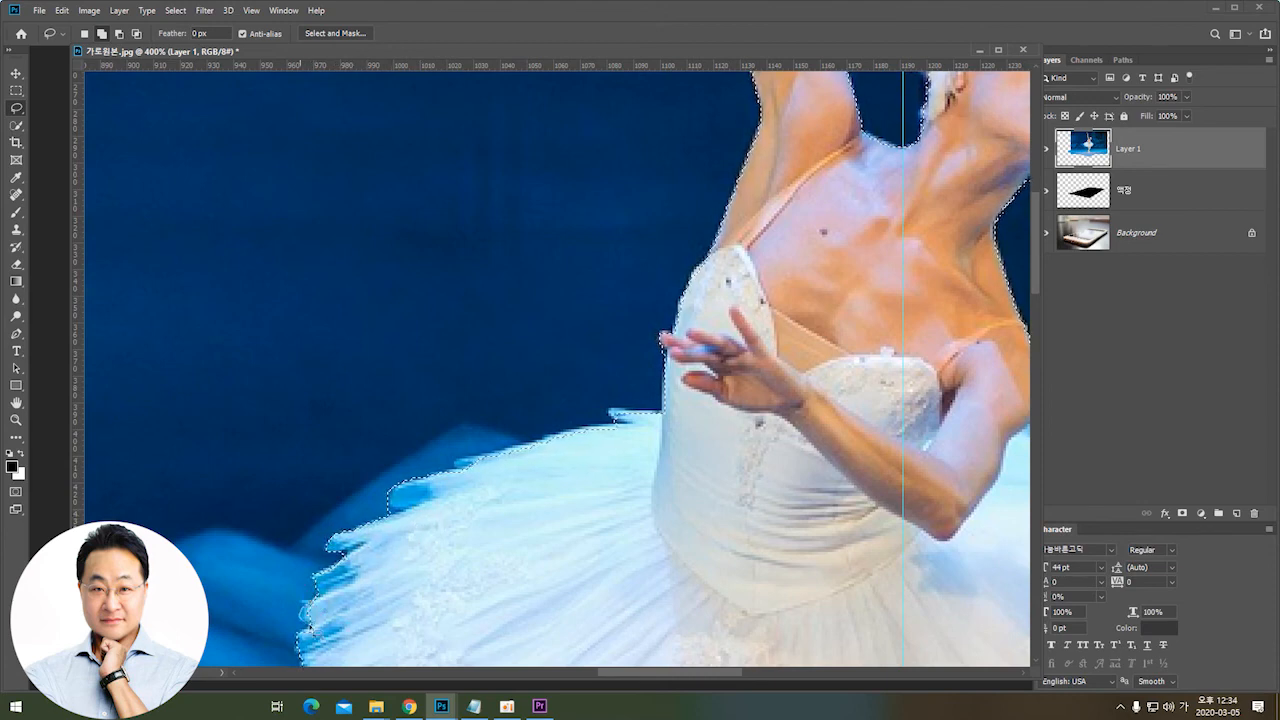
# Step: Refine the selection outline beside the dancer's face and undo the Lasso strokes that replace the whole selection
pyautogui.moveTo(869, 242)
pyautogui.mouseDown()
pyautogui.moveTo(575, 585)
pyautogui.moveTo(623, 581)
pyautogui.mouseUp()
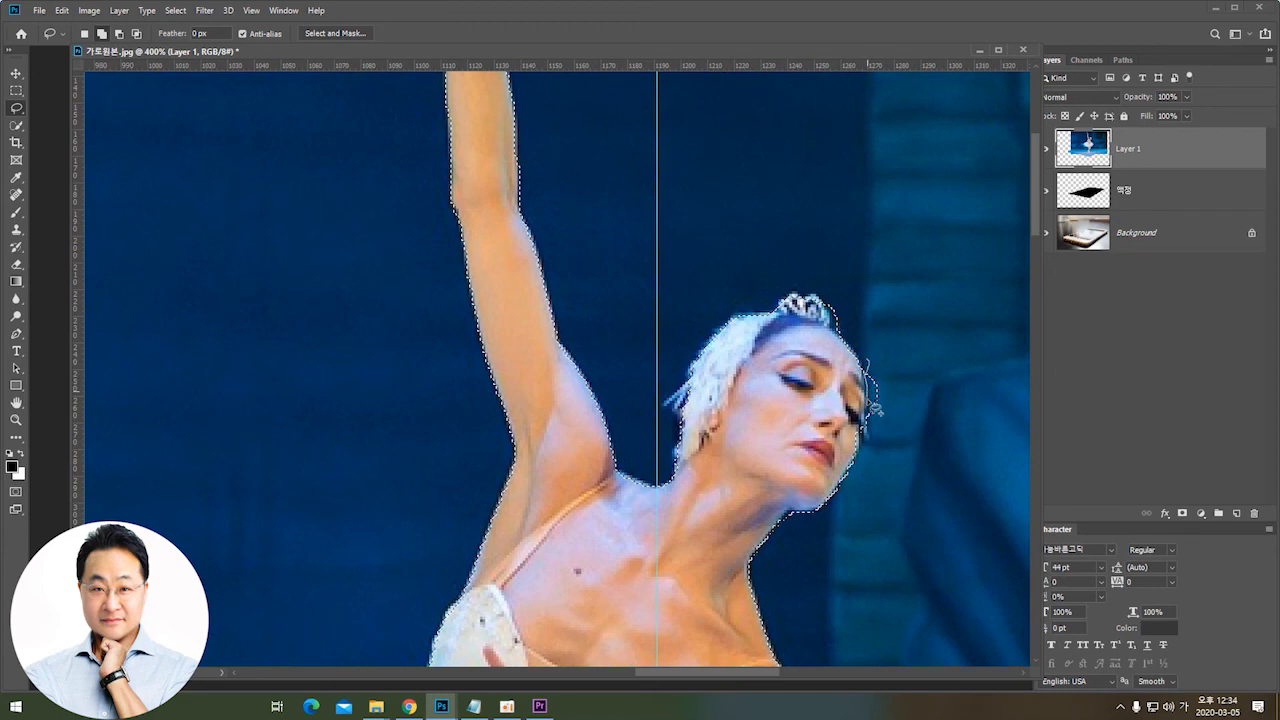
pyautogui.moveTo(855, 333); pyautogui.dragTo(856, 334)
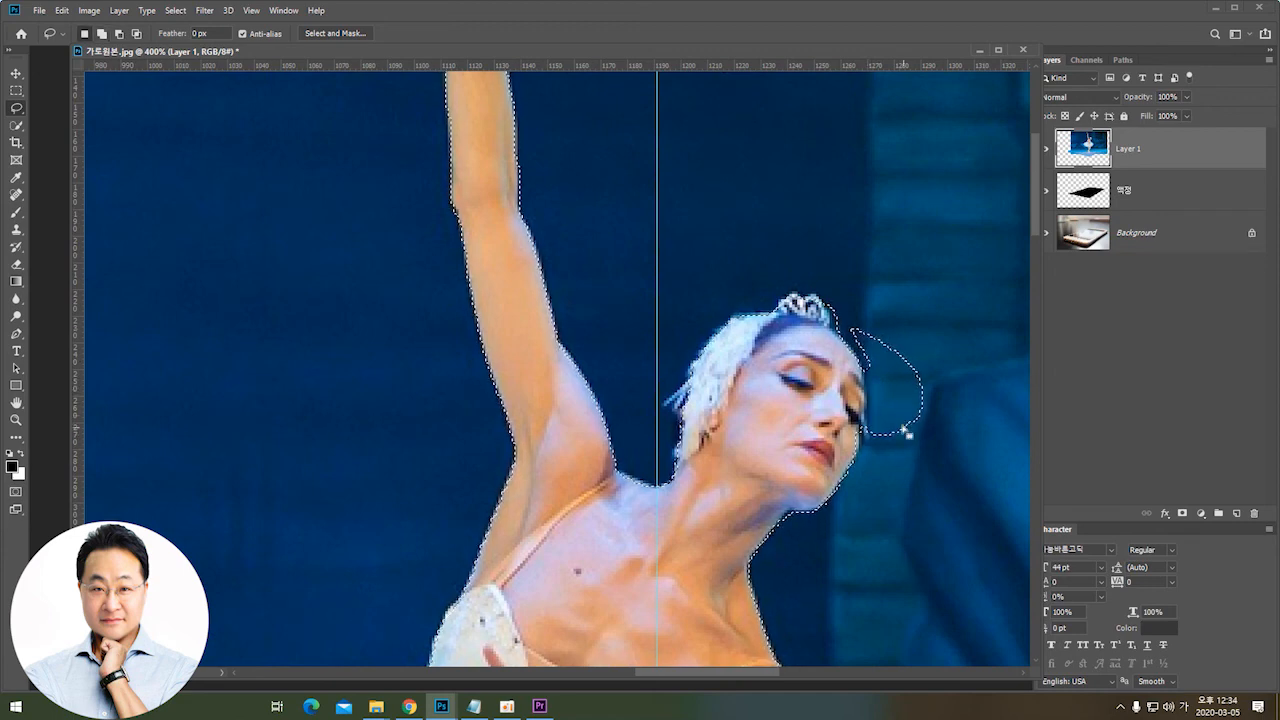
pyautogui.hotkey('ctrl', 'z')
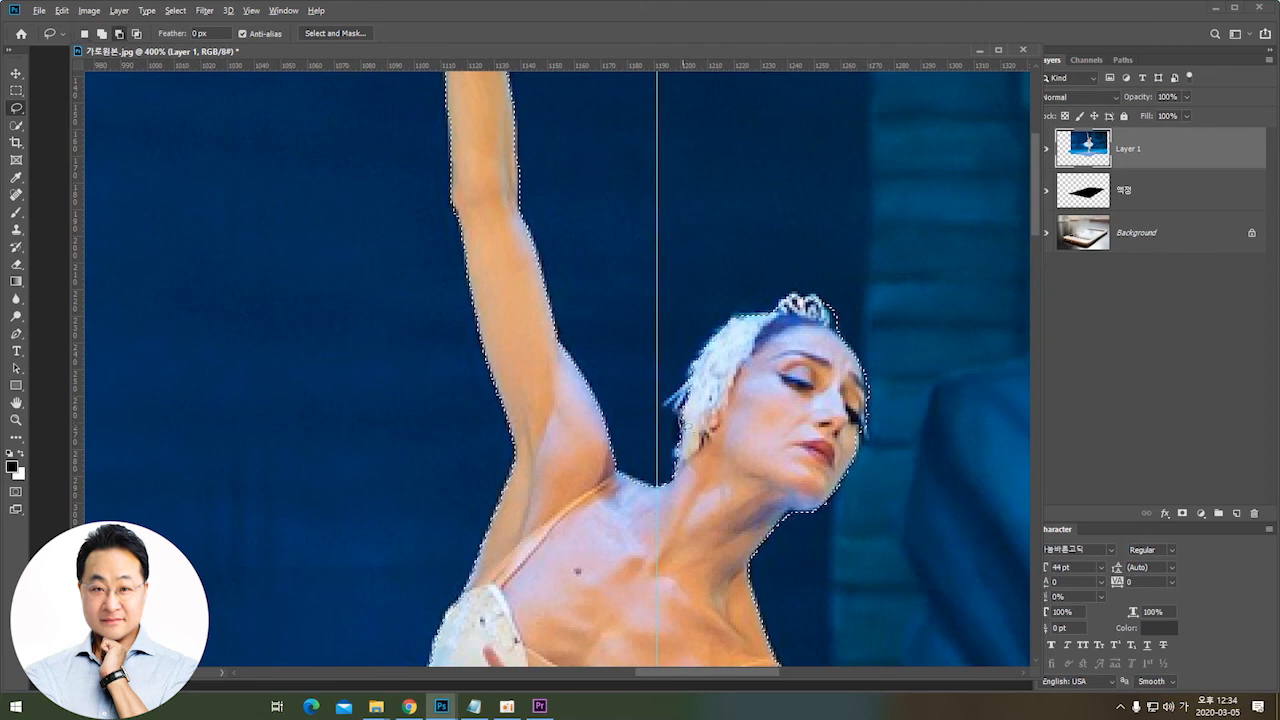
pyautogui.click(676, 410)
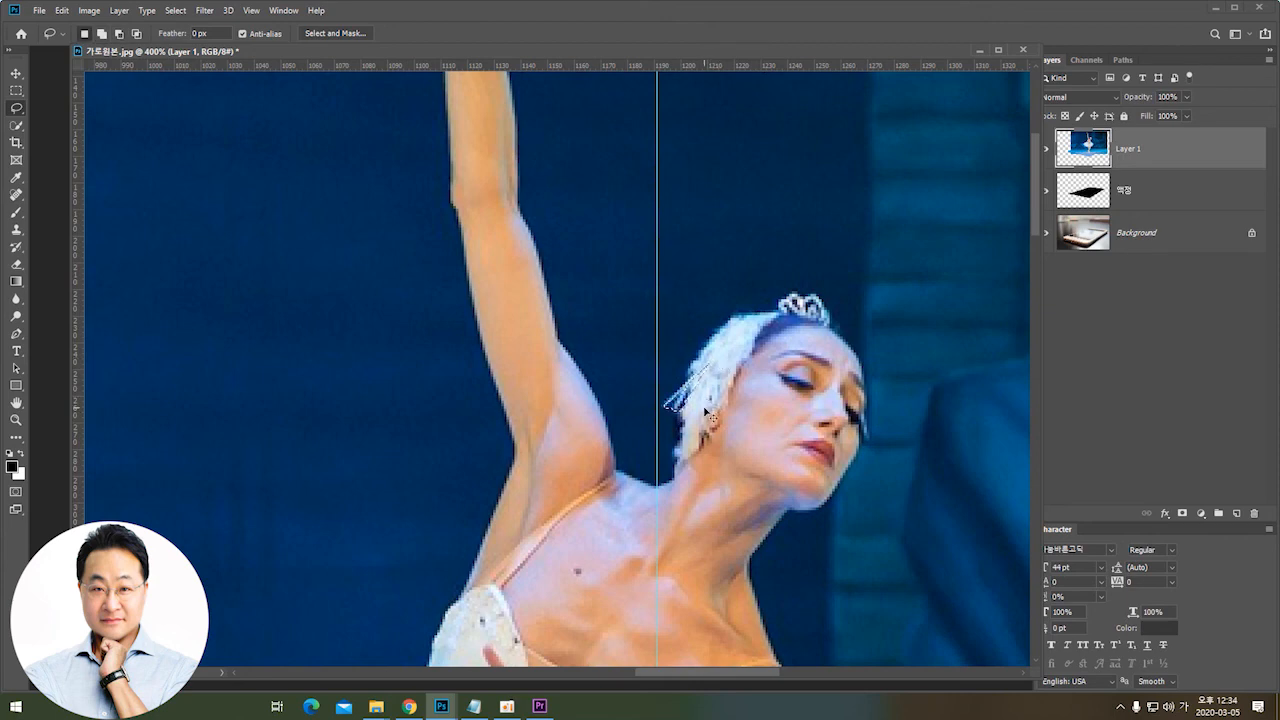
pyautogui.hotkey('ctrl', 'z')
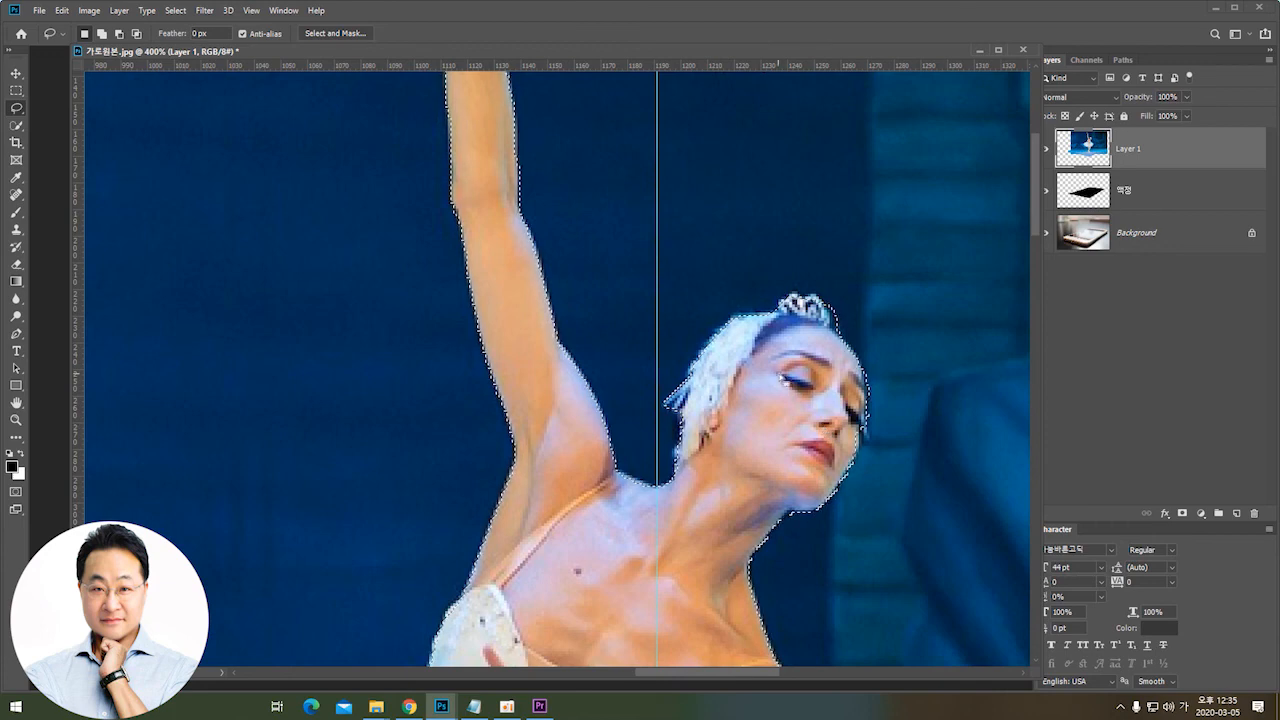
# Step: Copy the selected ballerina from Layer 1 onto a new layer
pyautogui.hotkey('ctrl', '-')
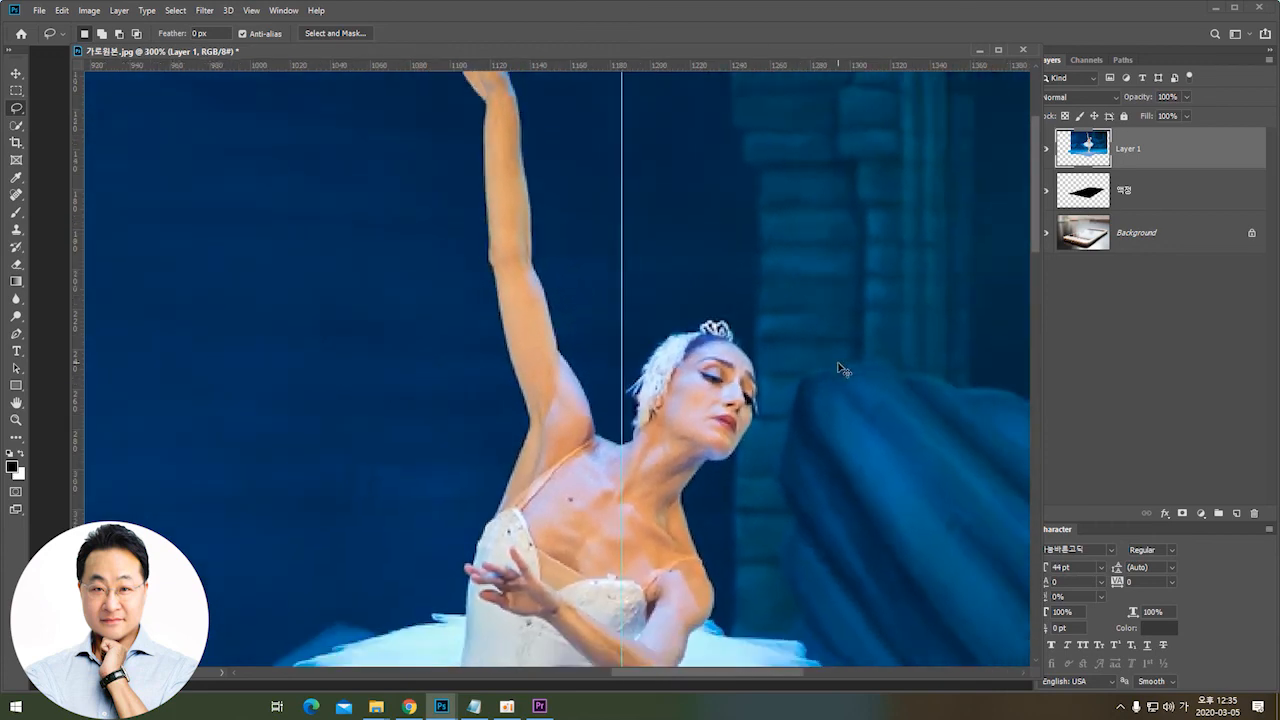
pyautogui.hotkey('ctrl', '-')
pyautogui.hotkey('ctrl', '-')
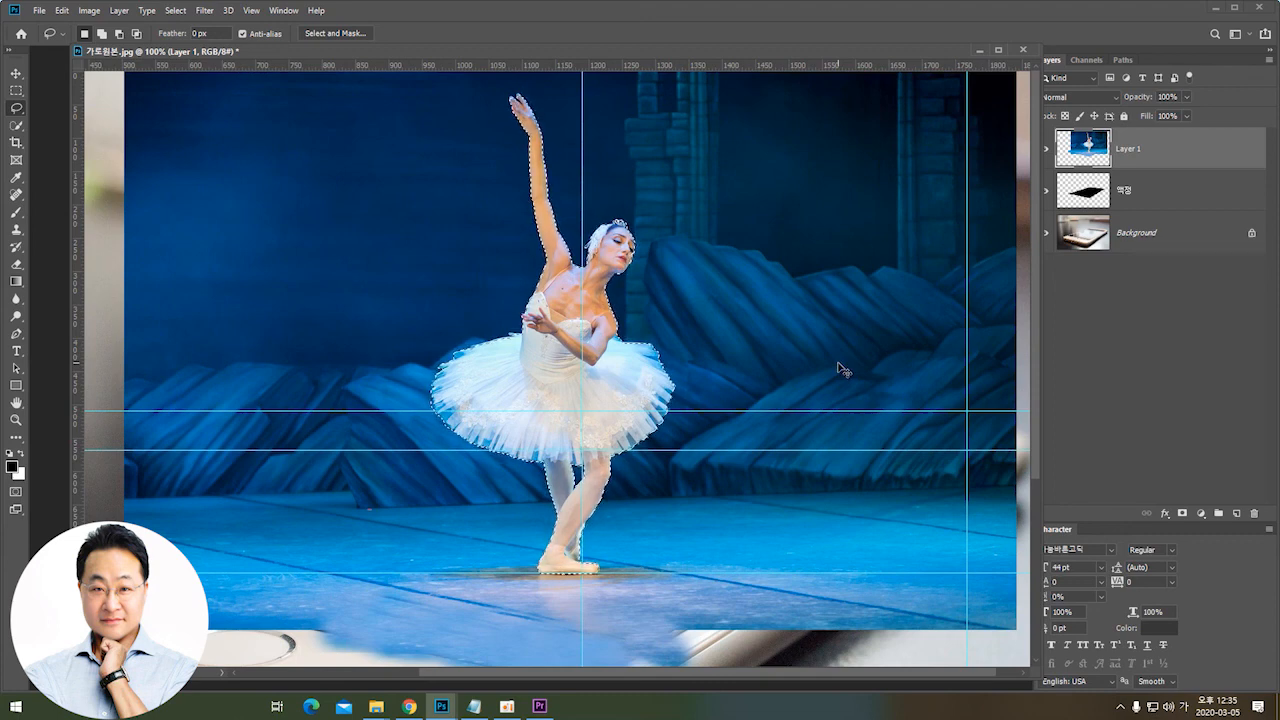
pyautogui.hotkey('ctrl', 'j')
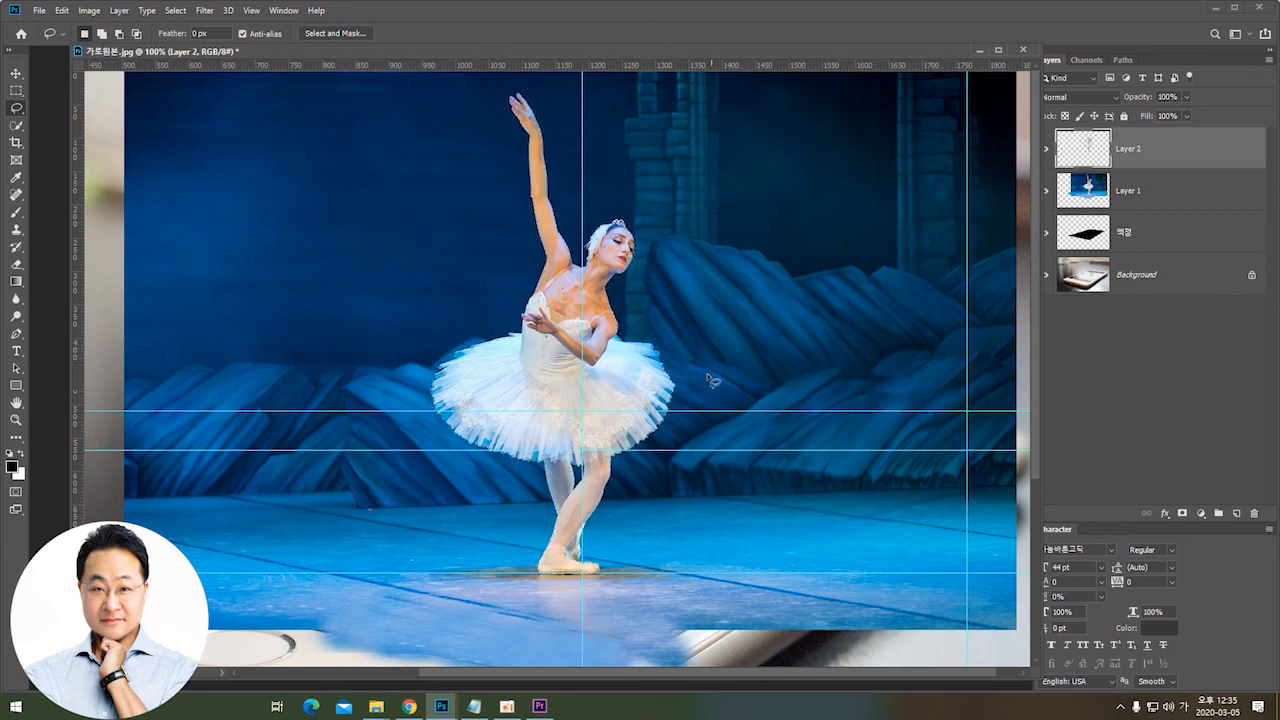
# Step: Uncover the full layer list by moving the document window and review the order of Layer 2, Layer 1 and 액정
pyautogui.moveTo(855, 57); pyautogui.dragTo(827, 63)
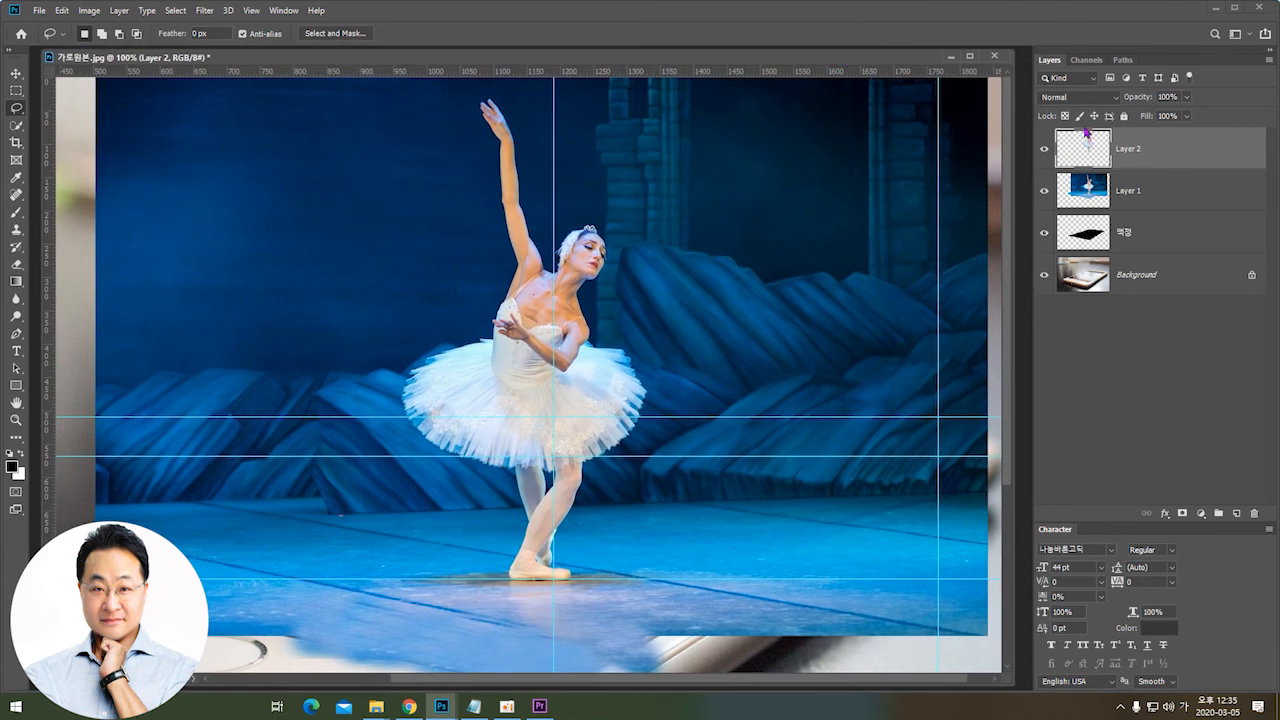
pyautogui.click(1176, 236)
pyautogui.click(1189, 199)
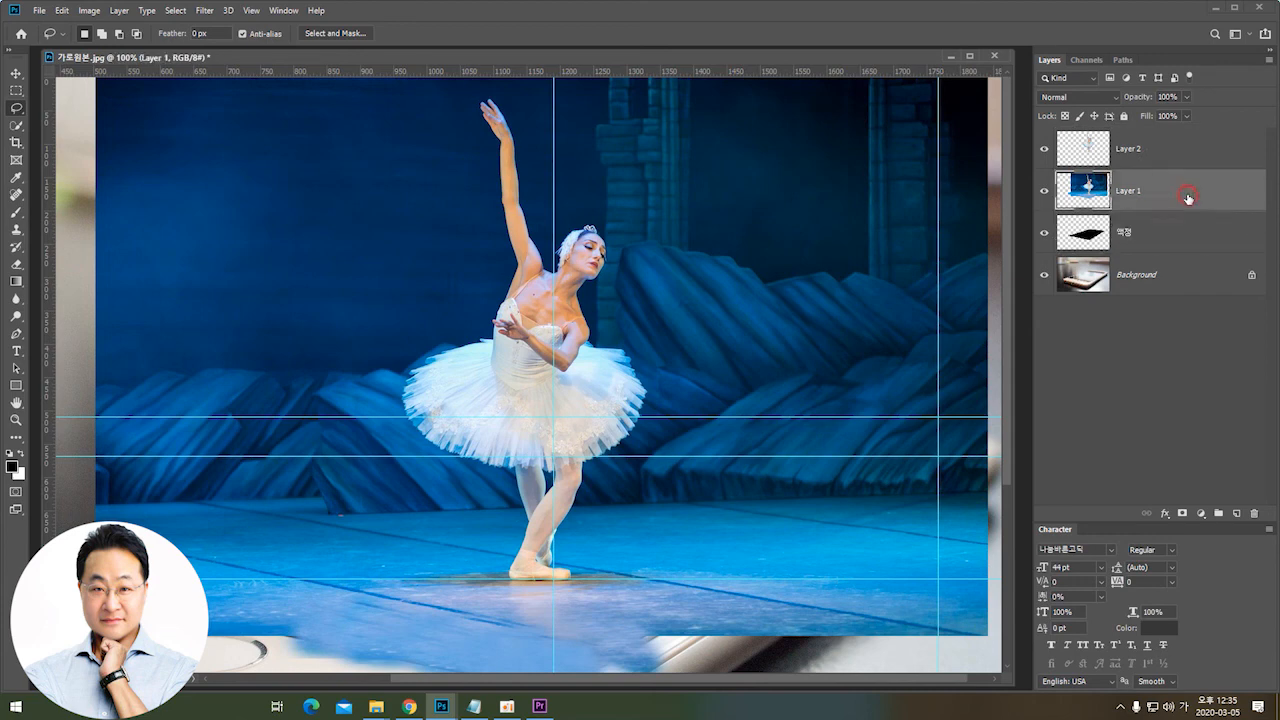
pyautogui.click(1193, 243)
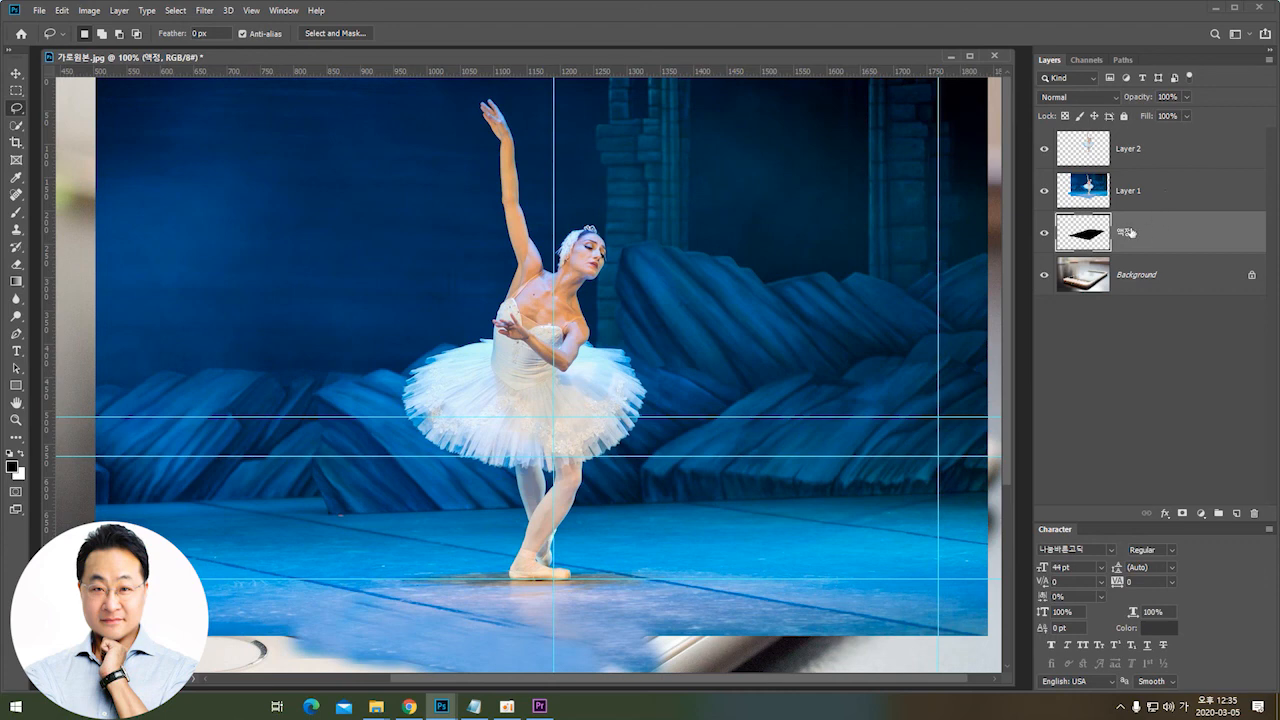
pyautogui.click(1168, 192)
pyautogui.click(1162, 232)
pyautogui.click(1177, 189)
pyautogui.click(1191, 149)
pyautogui.click(1187, 184)
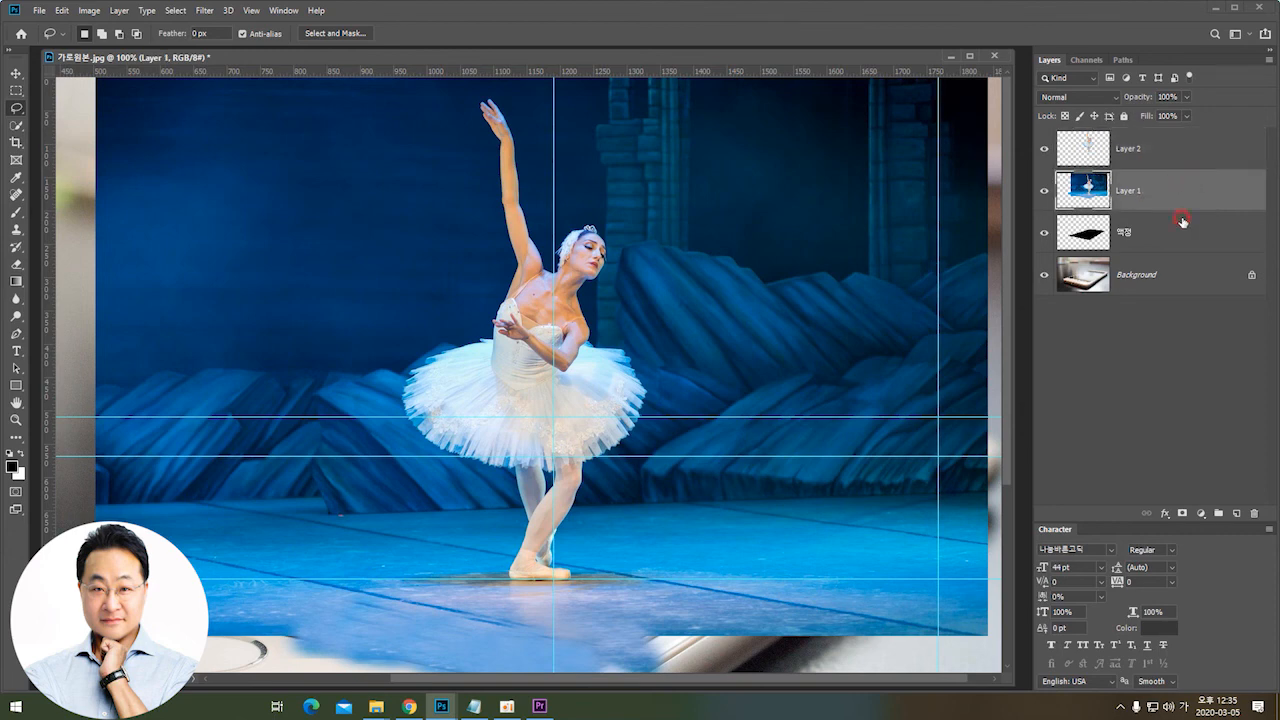
# Step: Clip Layer 1 to the 액정 layer so the stage fills only the phone's screen beneath the cut-out dancer
pyautogui.click(1183, 224)
pyautogui.moveTo(1196, 210); pyautogui.dragTo(1138, 207)
pyautogui.keyDown('alt'); pyautogui.click(1140, 207); pyautogui.keyUp('alt')
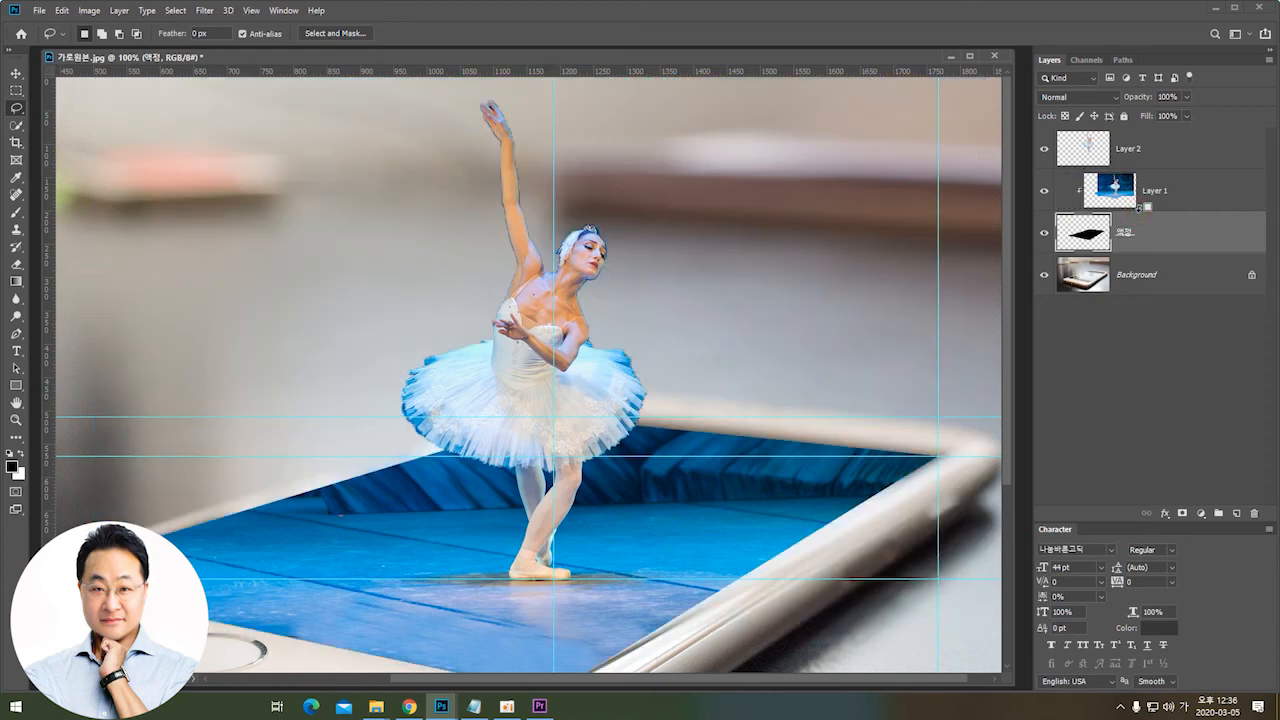
pyautogui.hotkey('ctrl', '-')
pyautogui.hotkey('ctrl', '-')
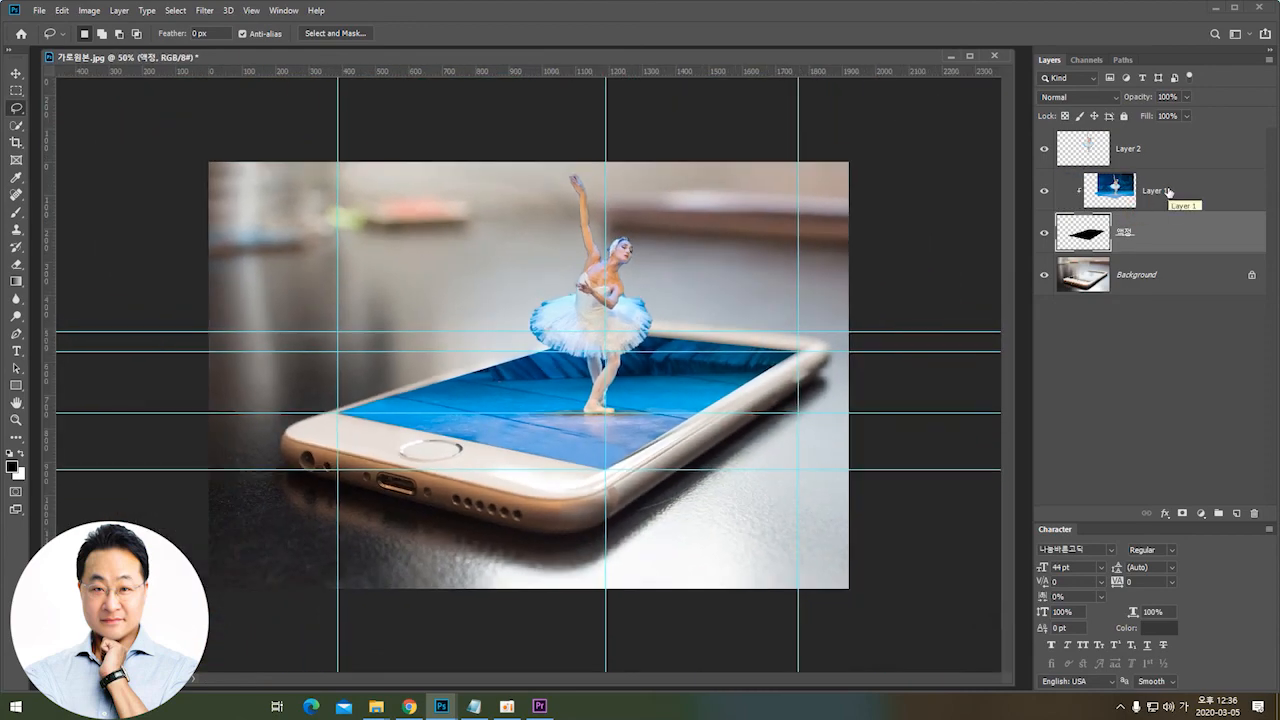